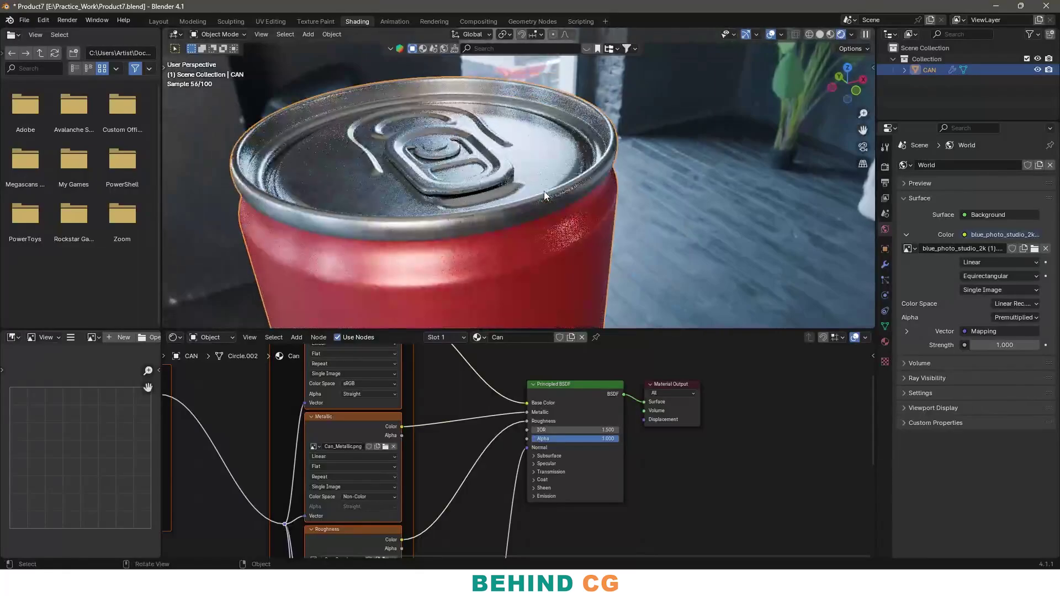
- Inspect the rendered can's metal lid and red body up close and from different angles
scroll(353, 181, up, 5)
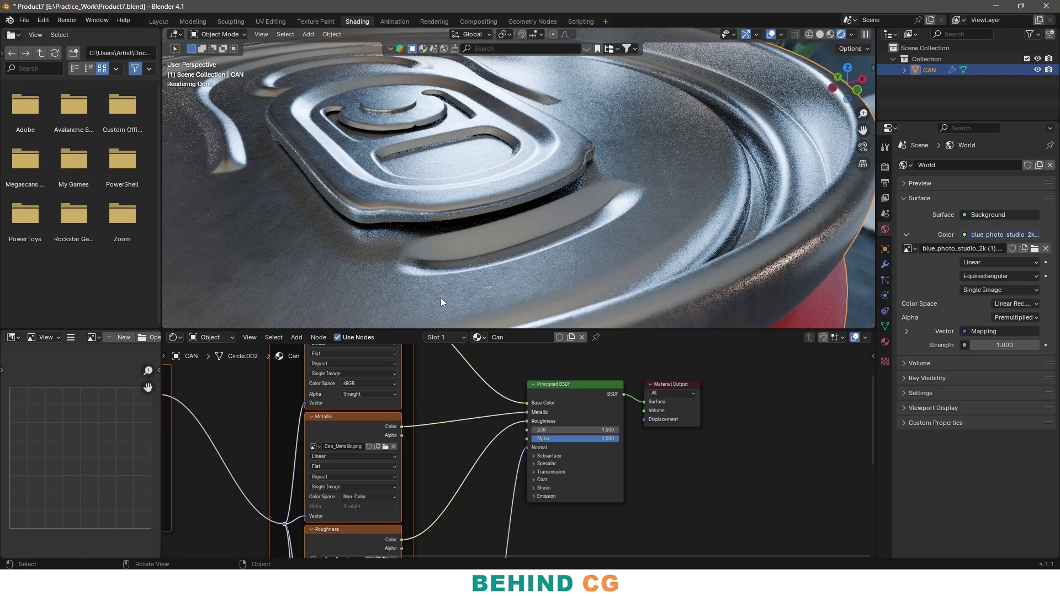
scroll(552, 220, down, 5)
middle_drag(577, 250, 498, 165)
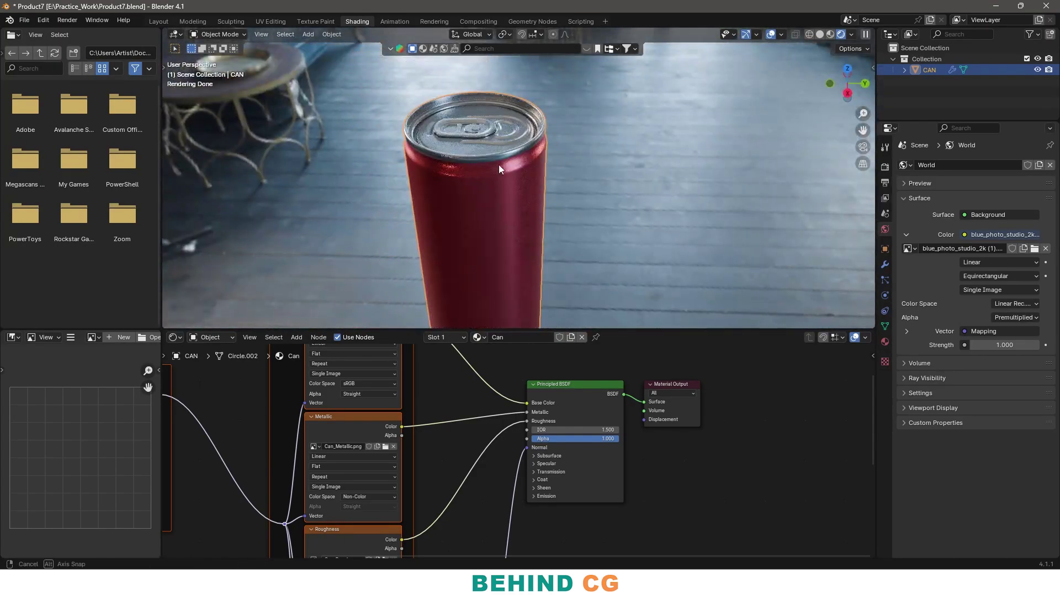
alt+drag(536, 190, 495, 167)
scroll(495, 167, up, 2)
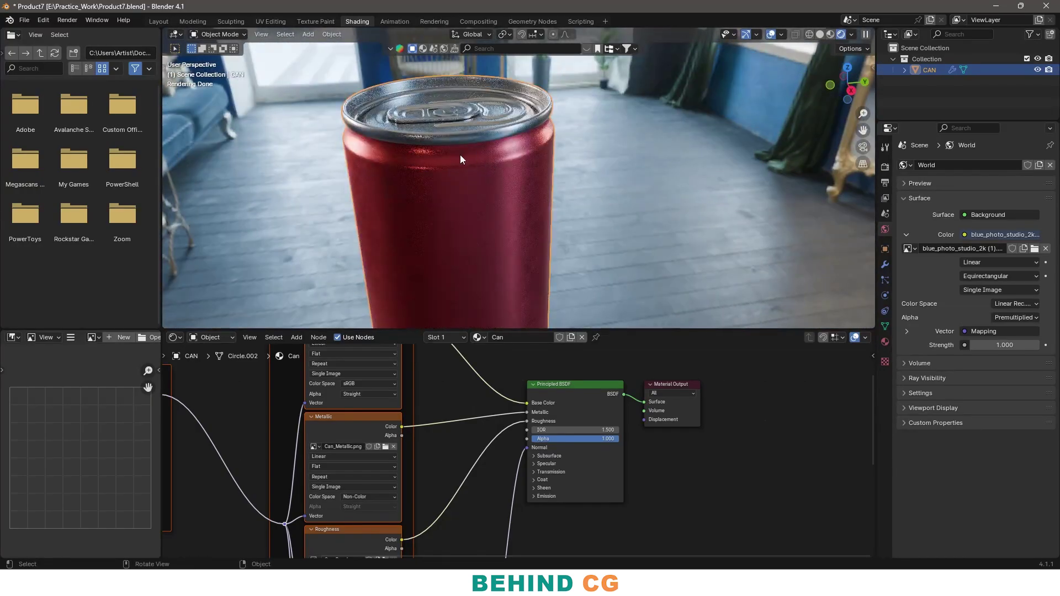
key(z)
click(547, 155)
- View the plain can model and examine its unwrapped UV layout
click(159, 21)
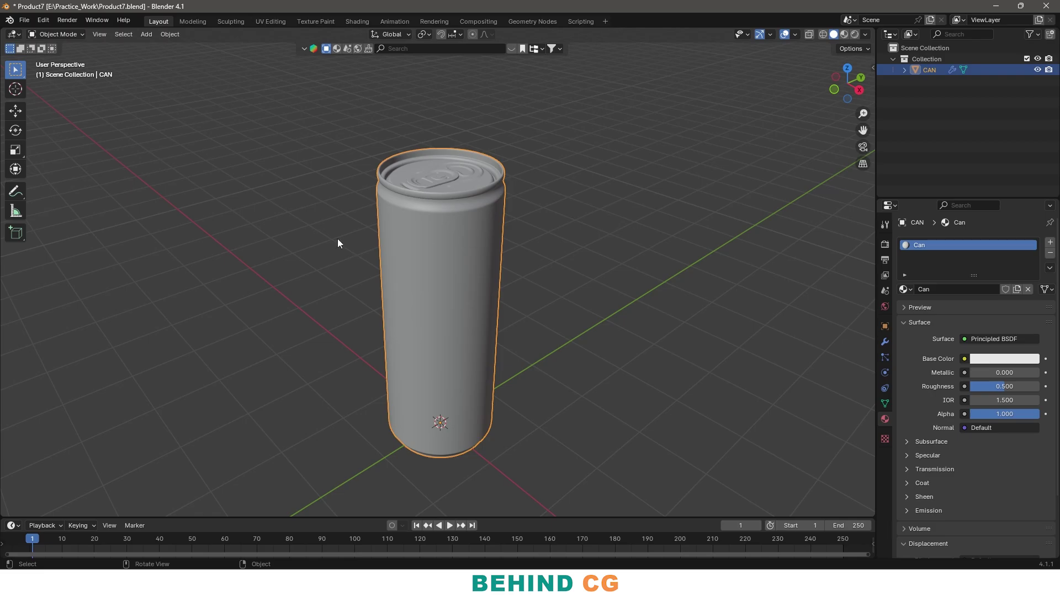
click(274, 21)
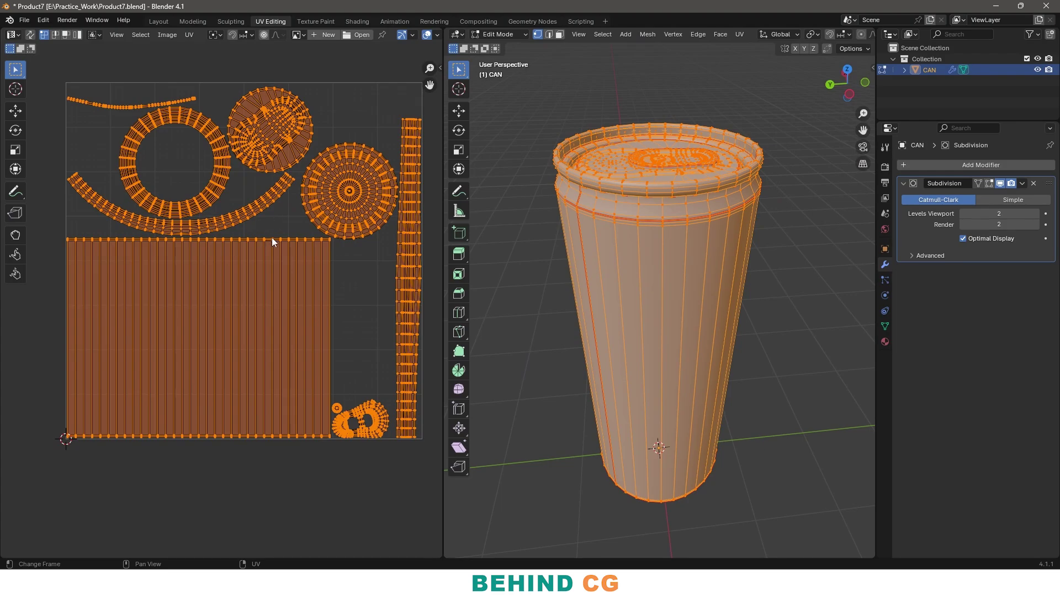
middle_drag(336, 246, 331, 260)
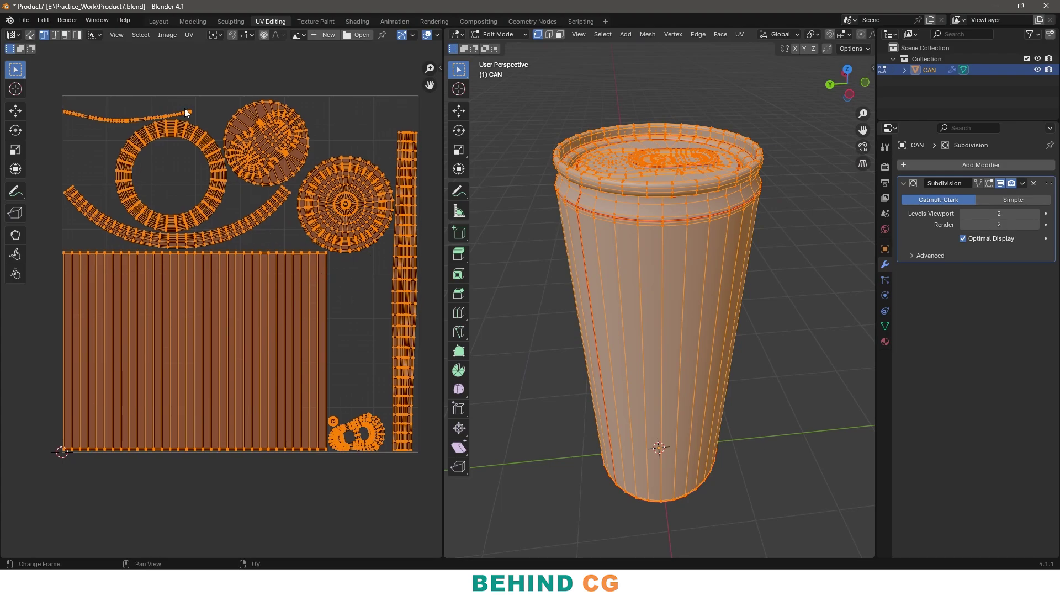
click(162, 22)
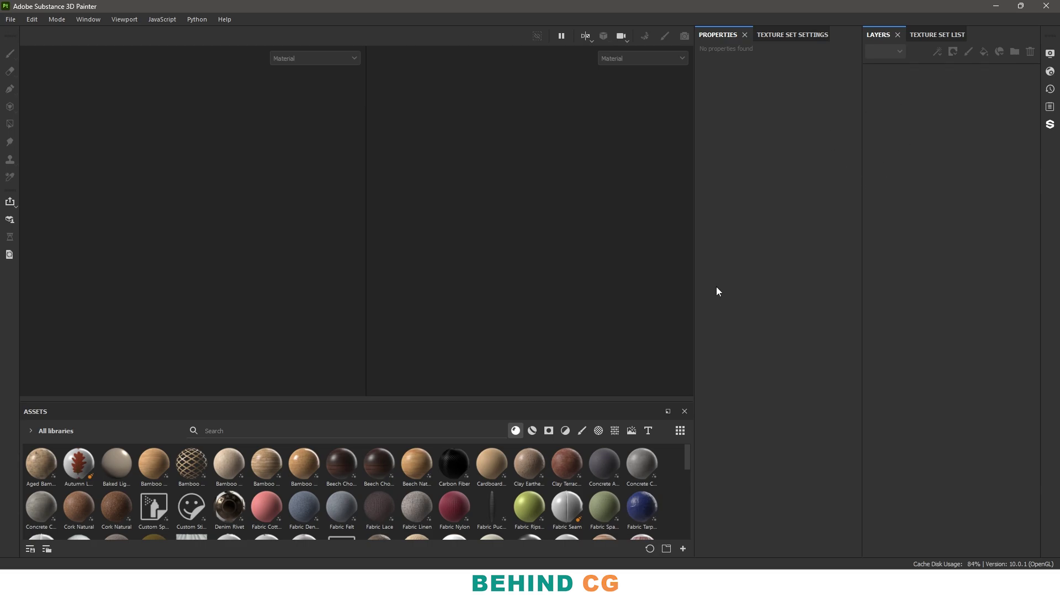
click(11, 21)
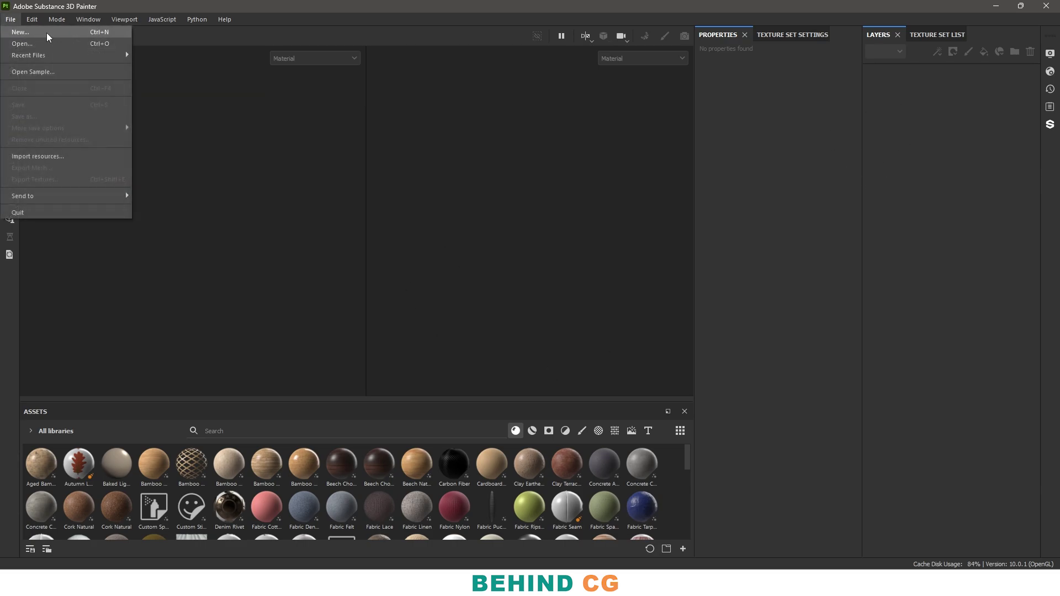
click(75, 33)
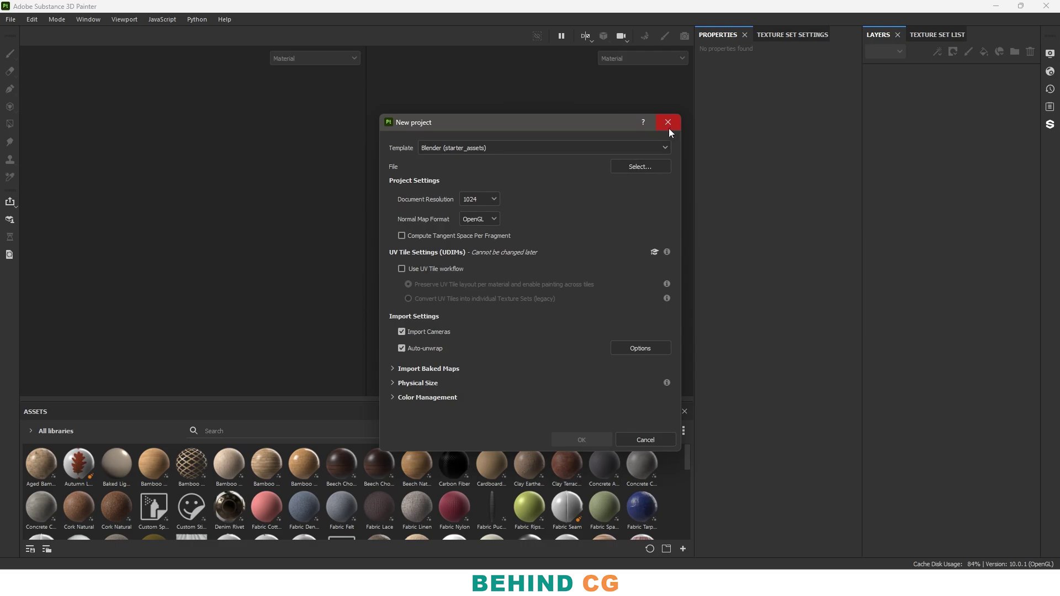
click(667, 124)
- Start a new project based on the Blender (starter_assets) template
key(ctrl)
key(ctrl+n)
click(502, 148)
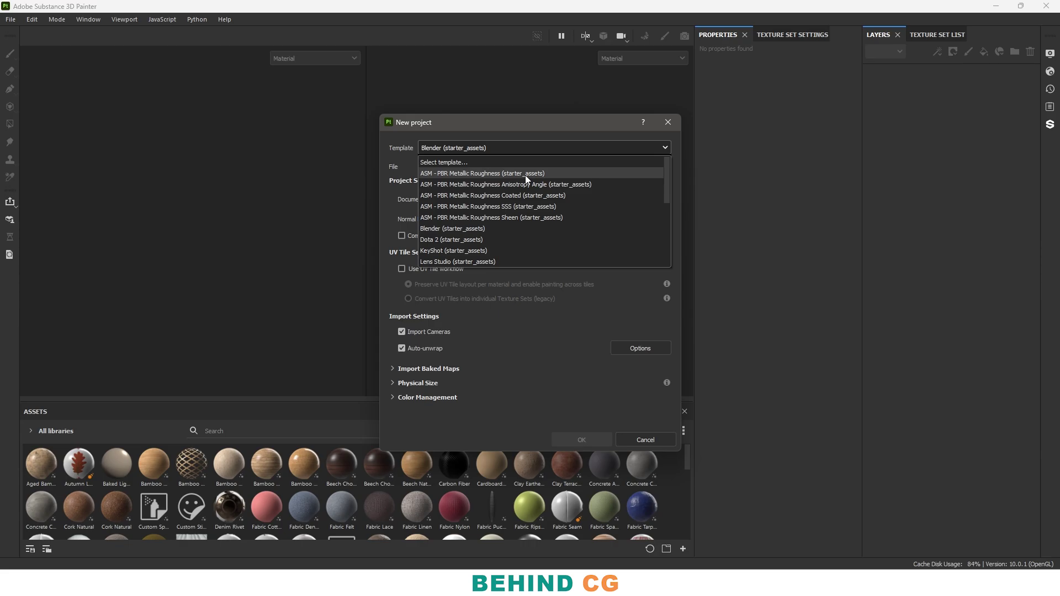
click(486, 229)
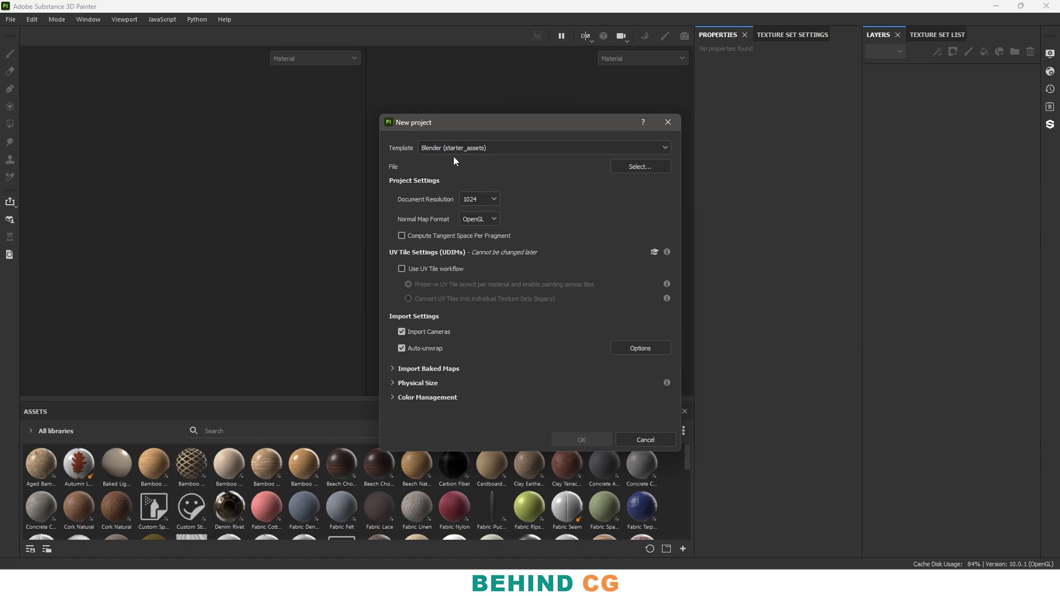
- Choose Can.fbx from the Practice_Work folder as the project's mesh file
click(654, 167)
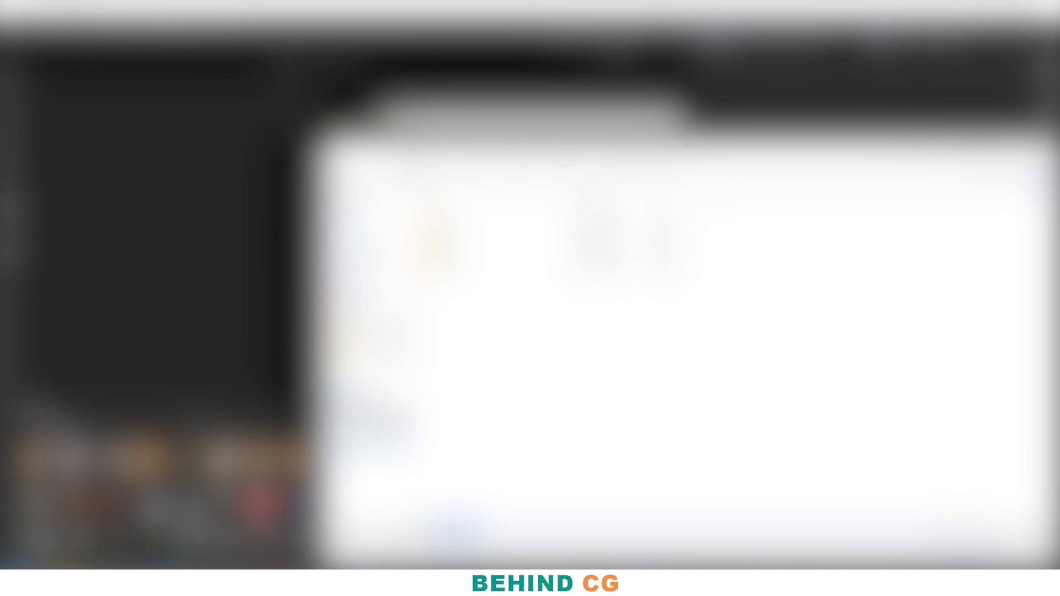
key(ctrl+shift+n)
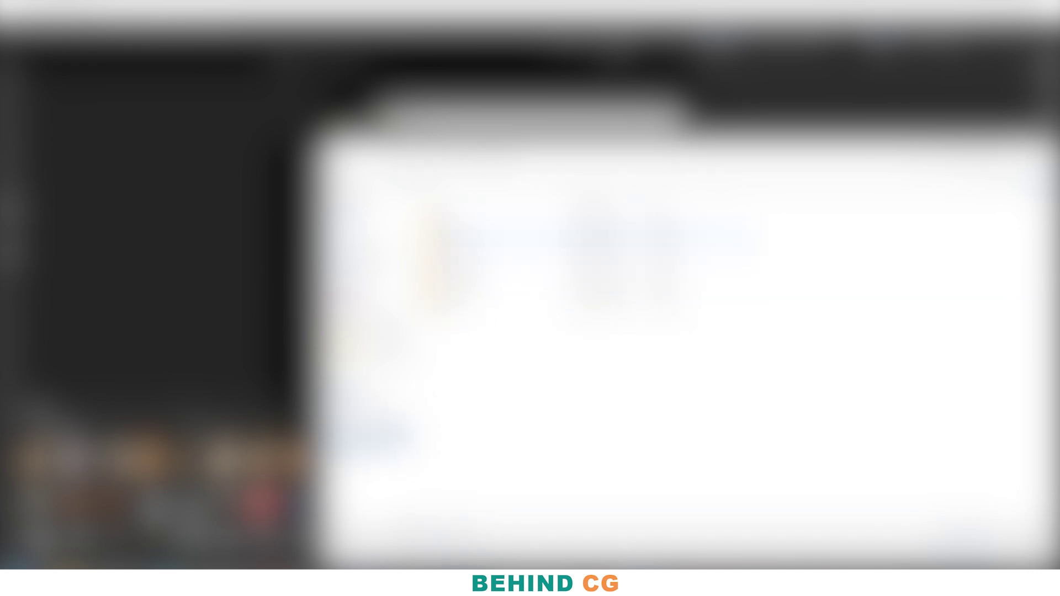
double_click(497, 224)
double_click(497, 224)
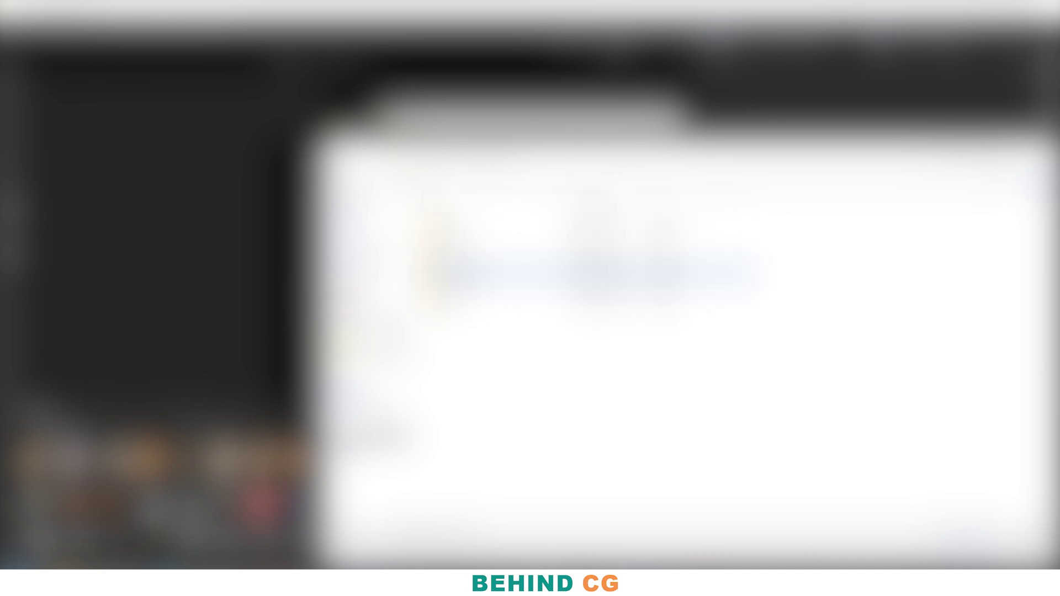
double_click(497, 279)
key(alt+Up)
click(497, 302)
double_click(497, 303)
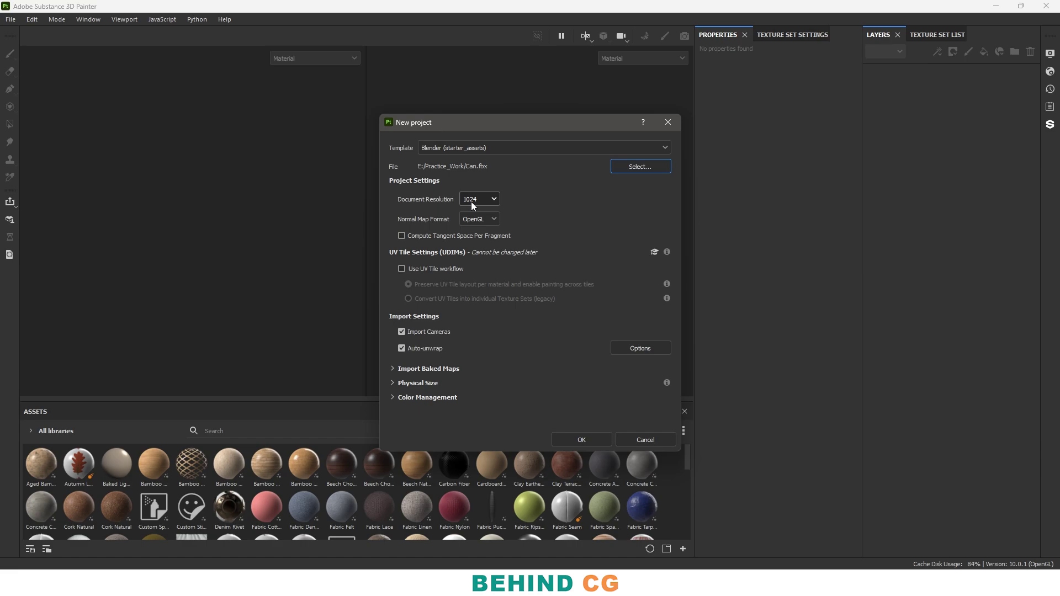
- Set the document resolution to 4096, turn off Import Cameras and Auto-unwrap, and create the project
click(484, 201)
click(476, 271)
click(402, 332)
click(402, 349)
click(393, 369)
click(393, 369)
click(579, 442)
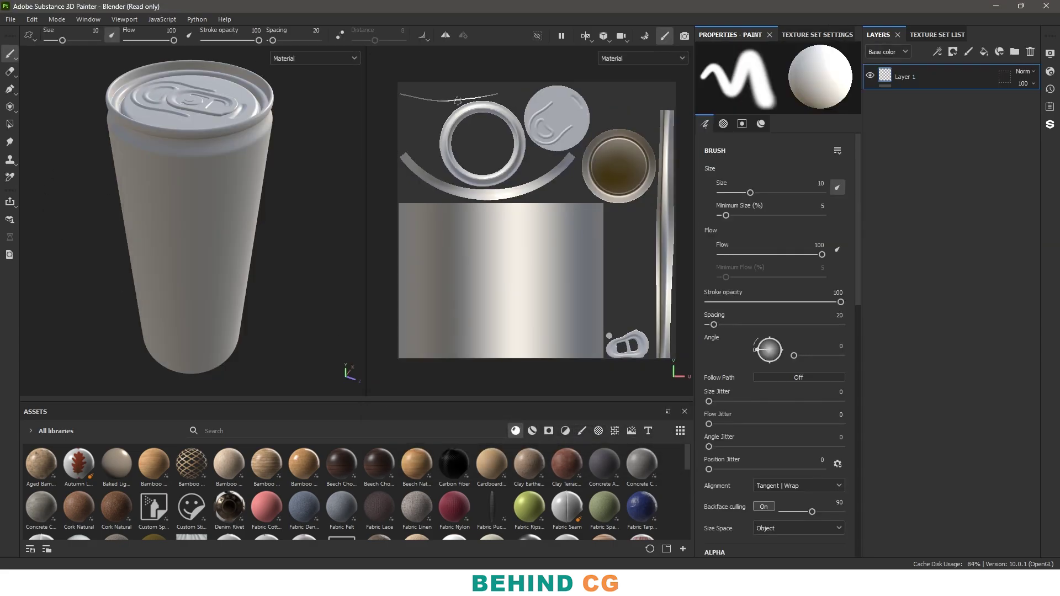
- Compare the 3D-only and 2D-only viewport layouts and return to the combined 3D/2D view
alt+middle_drag(332, 187, 327, 197)
click(590, 36)
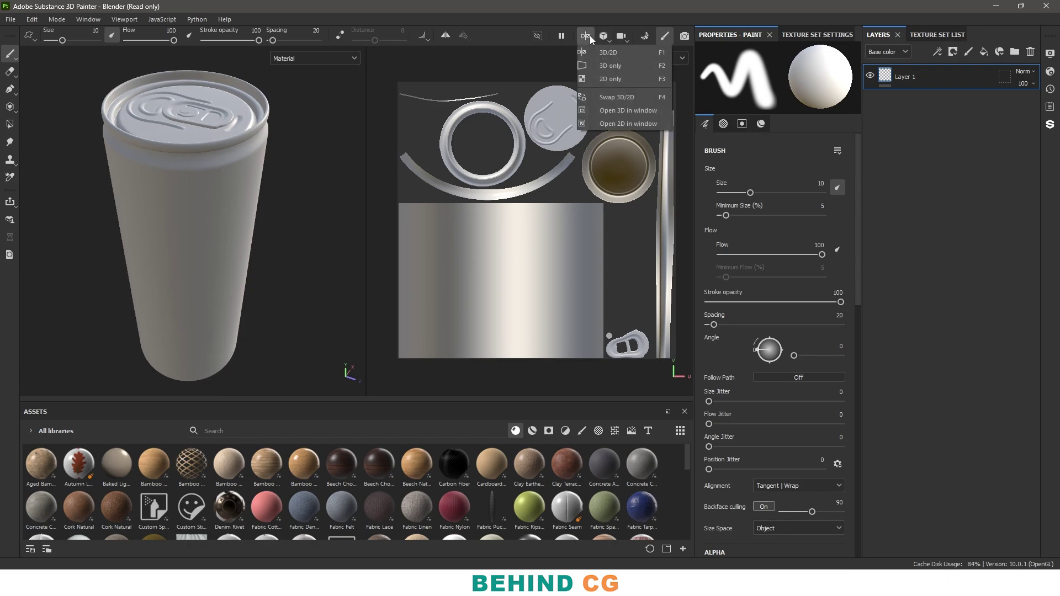
click(613, 54)
click(585, 36)
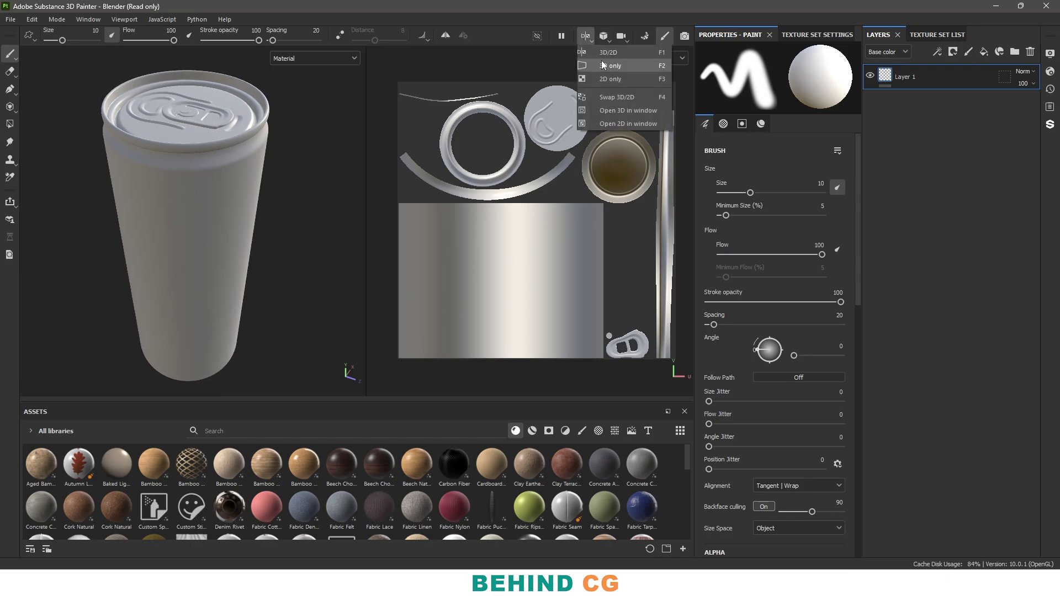
click(610, 65)
click(585, 35)
click(613, 82)
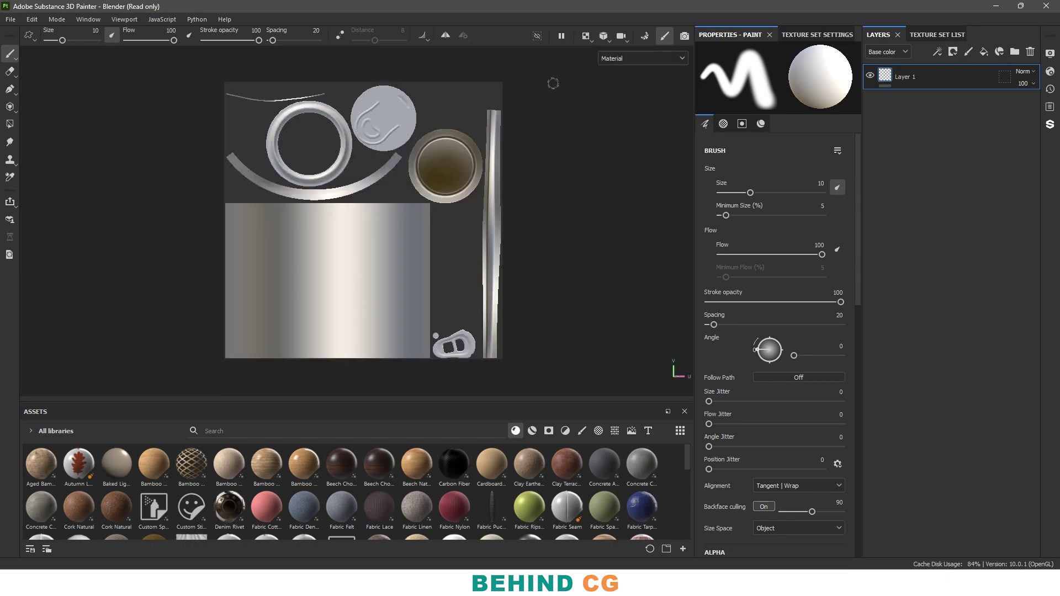
click(586, 35)
click(607, 54)
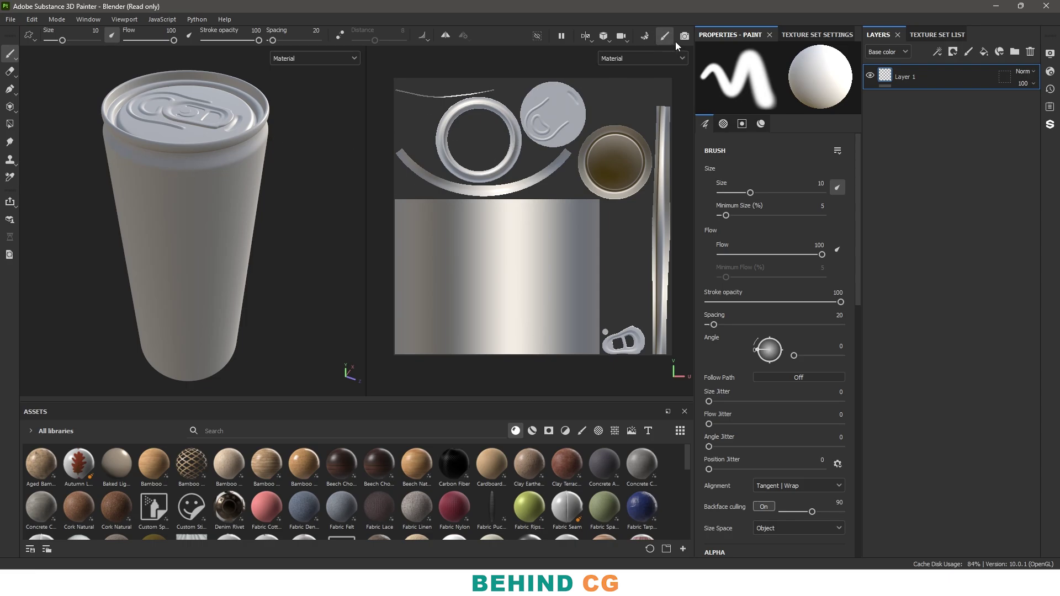
- Bake the Can texture set's mesh maps at 4096 output size without ambient occlusion, and return to painting mode
click(818, 34)
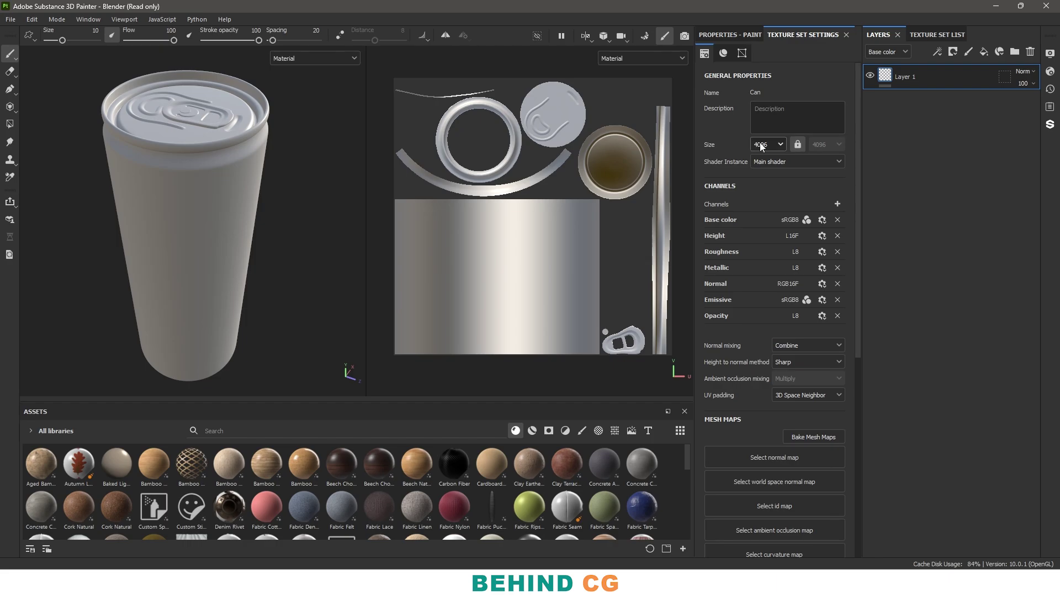
scroll(772, 105, down, 2)
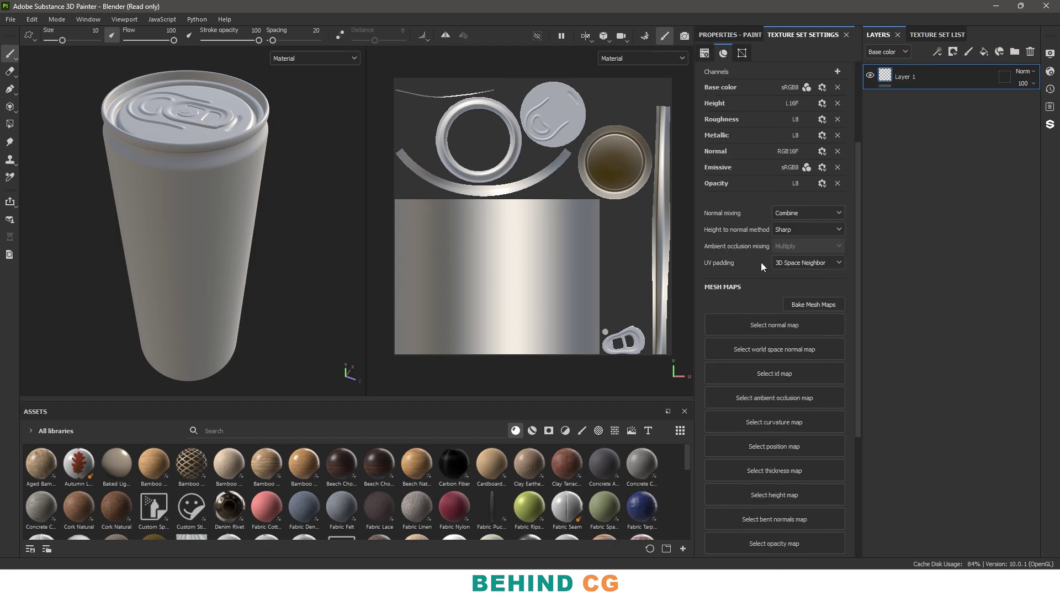
click(819, 309)
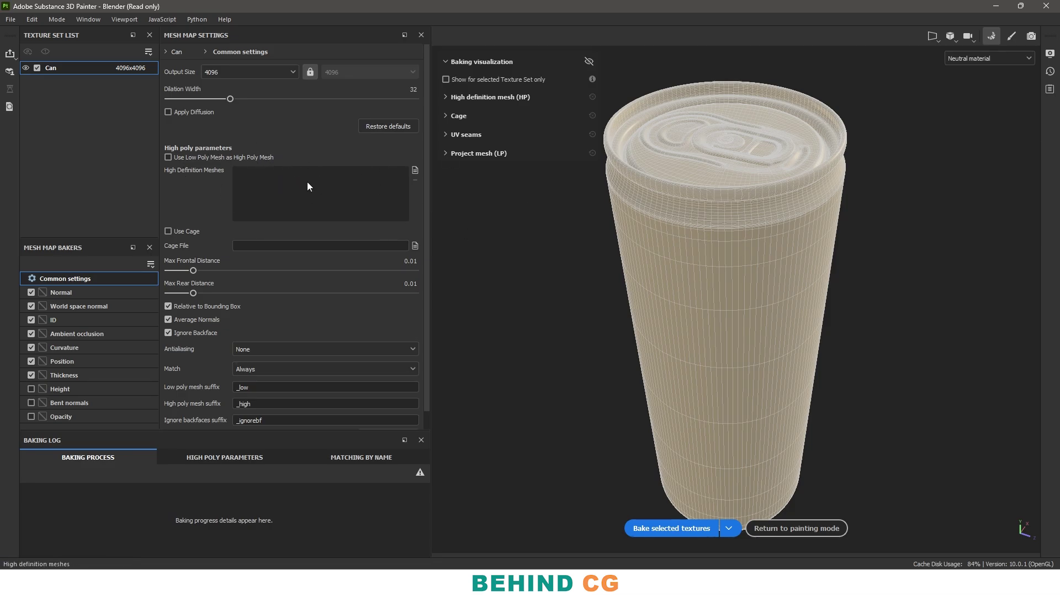
click(233, 74)
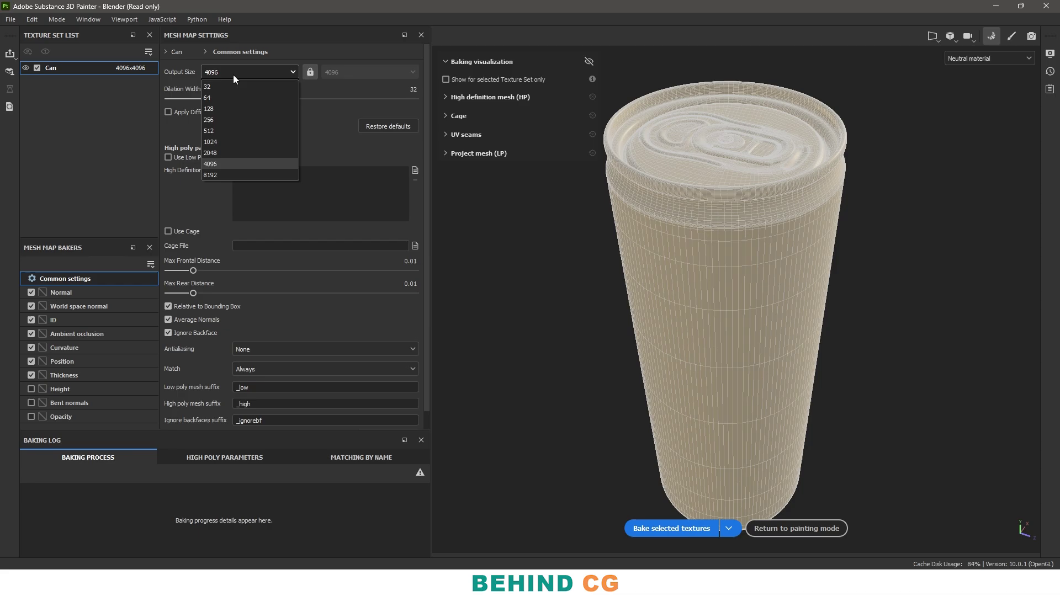
click(237, 166)
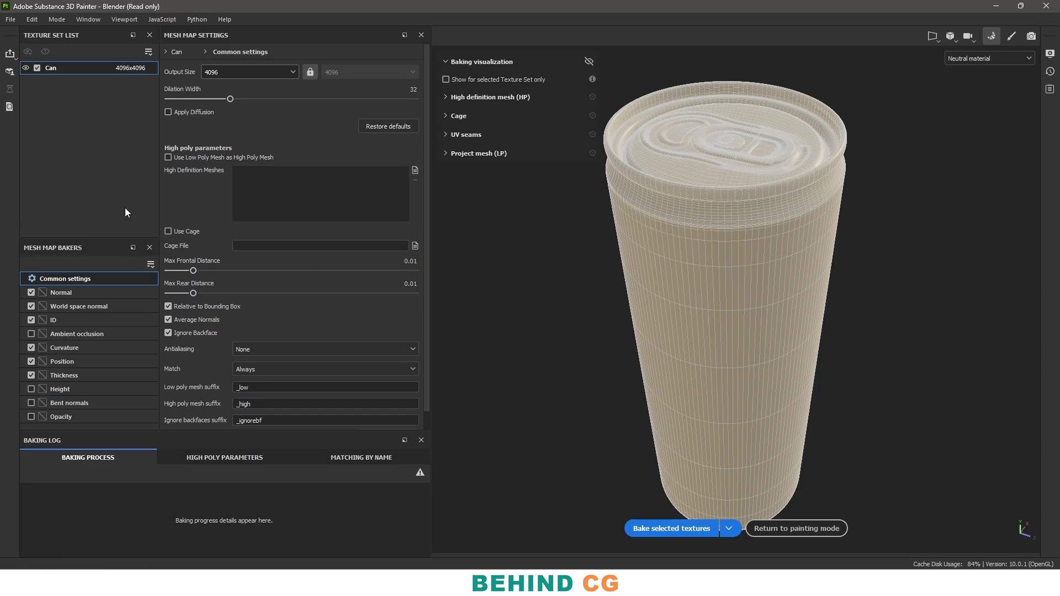
click(671, 530)
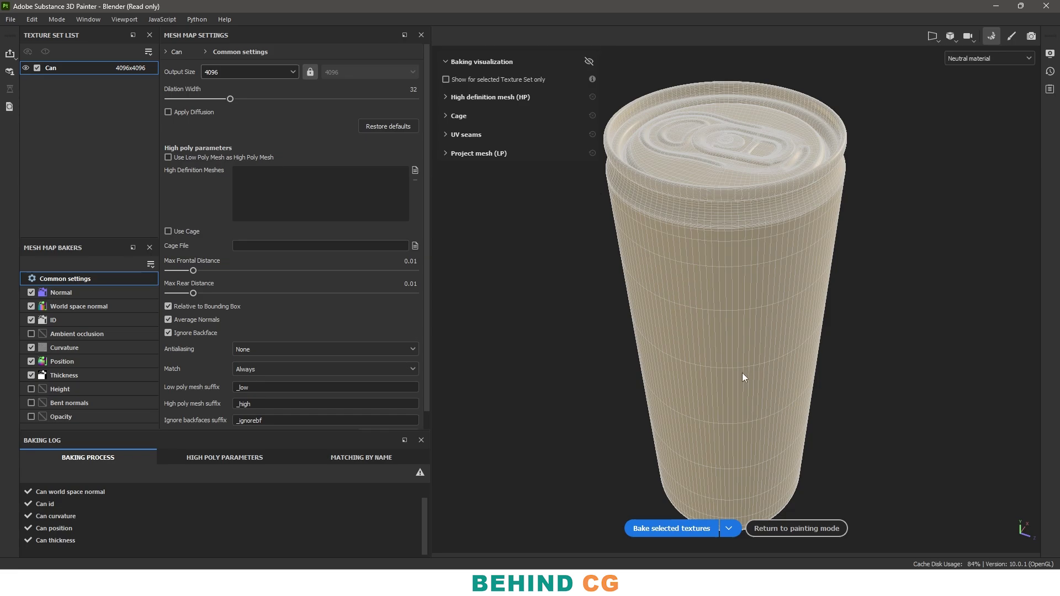
click(797, 528)
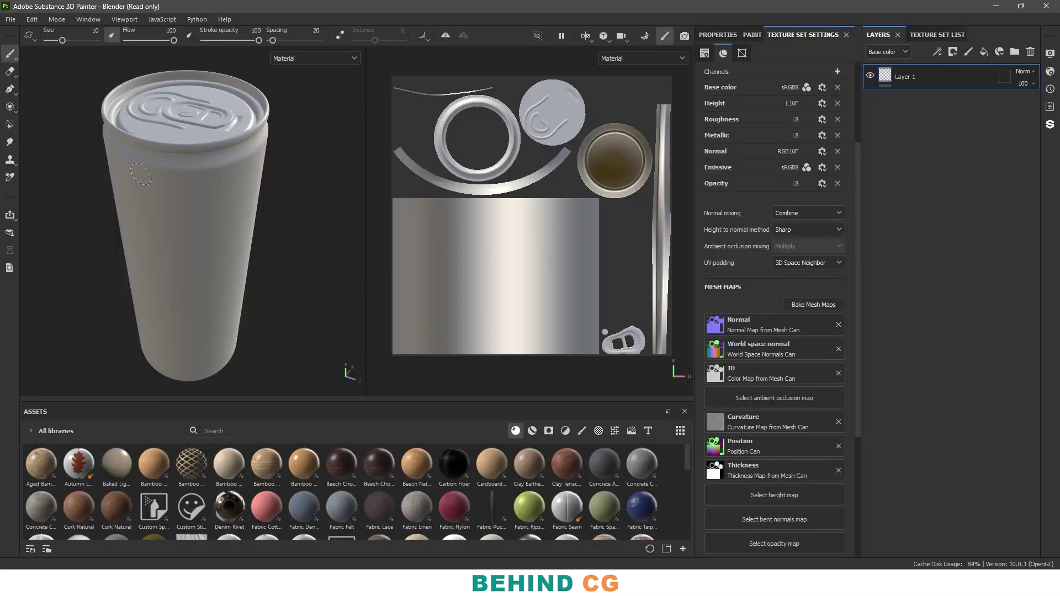
- Delete the default Layer 1 and add a new folder to the layer stack
alt+drag(111, 89, 255, 199)
scroll(242, 154, up, 1)
alt+drag(242, 154, 257, 226)
click(1031, 51)
click(1016, 51)
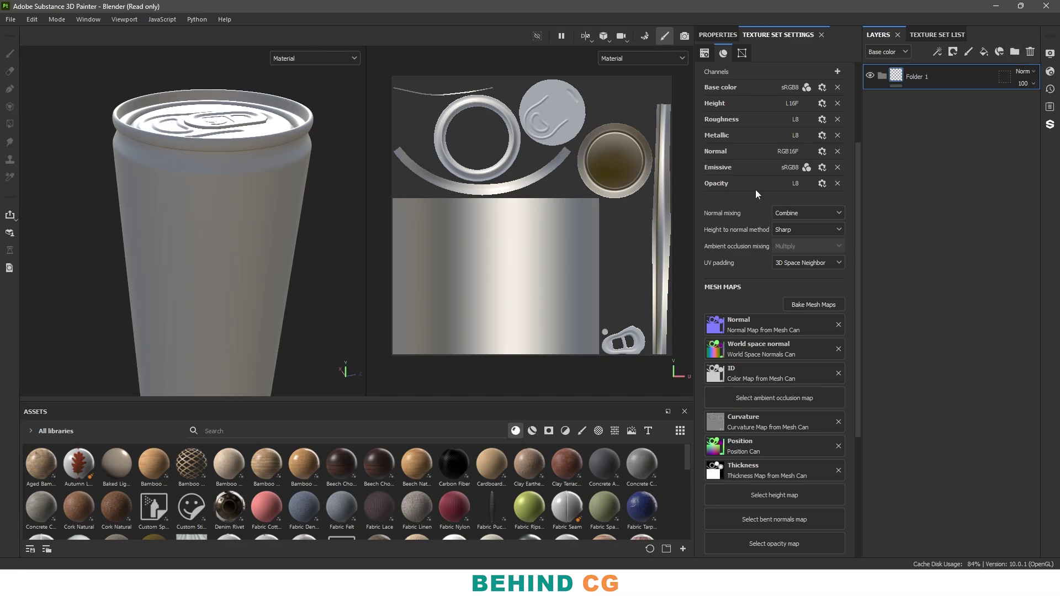
- Rename the new folder to Bottom
alt+drag(202, 335, 237, 214)
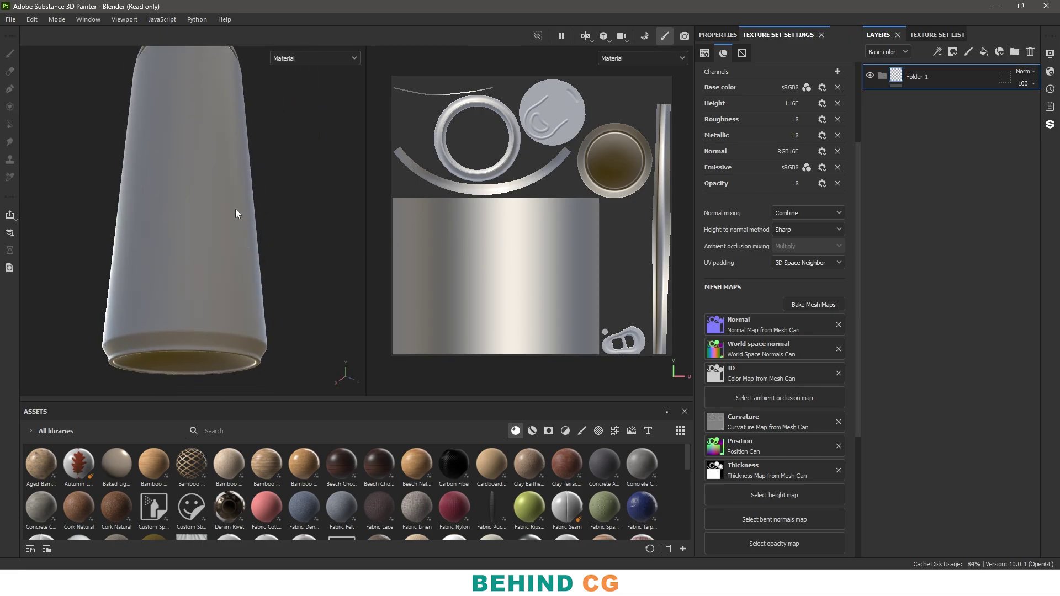
alt+drag(212, 144, 189, 132)
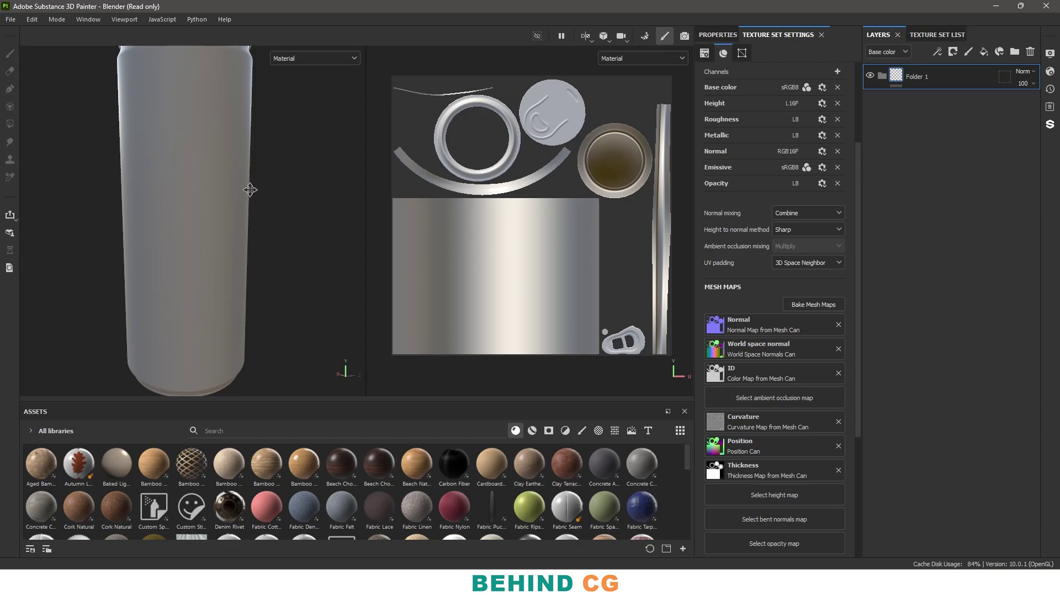
alt+drag(249, 189, 251, 247)
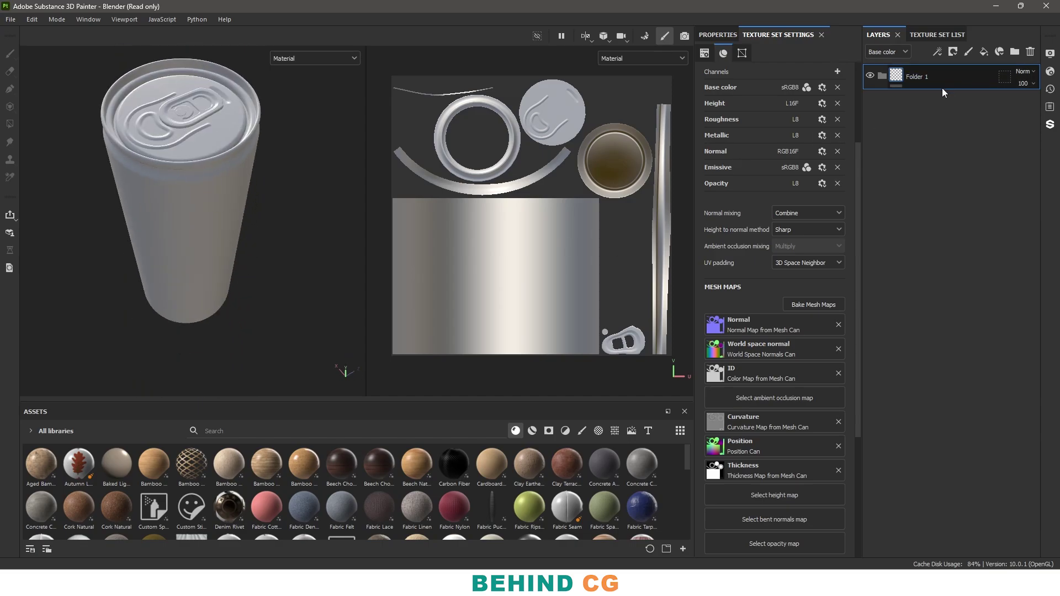
double_click(923, 77)
text(Bottom)
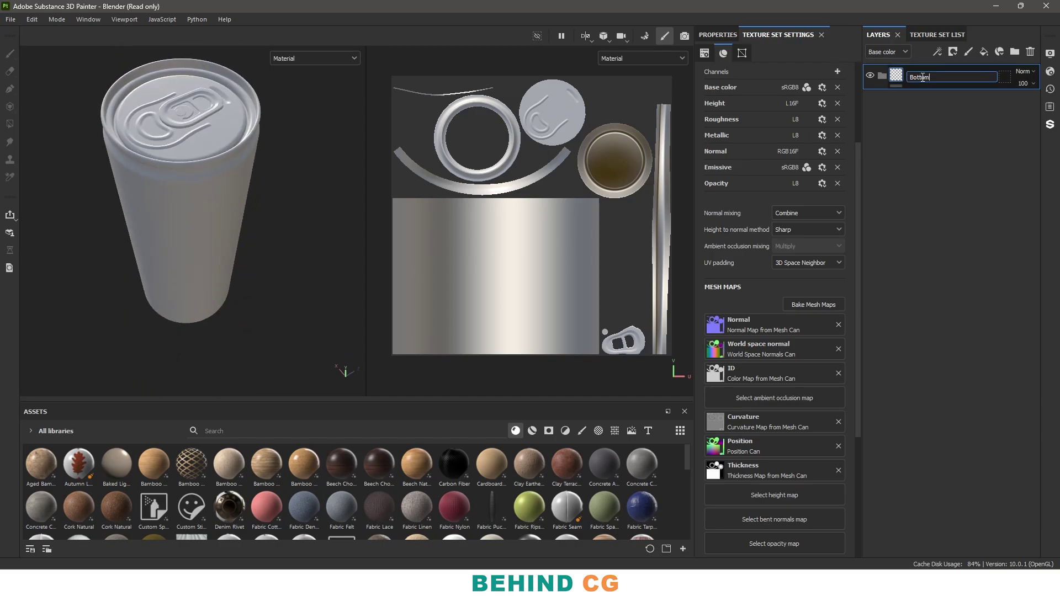
key(Return)
- Add a second folder above Bottom and name it Middle
click(1015, 52)
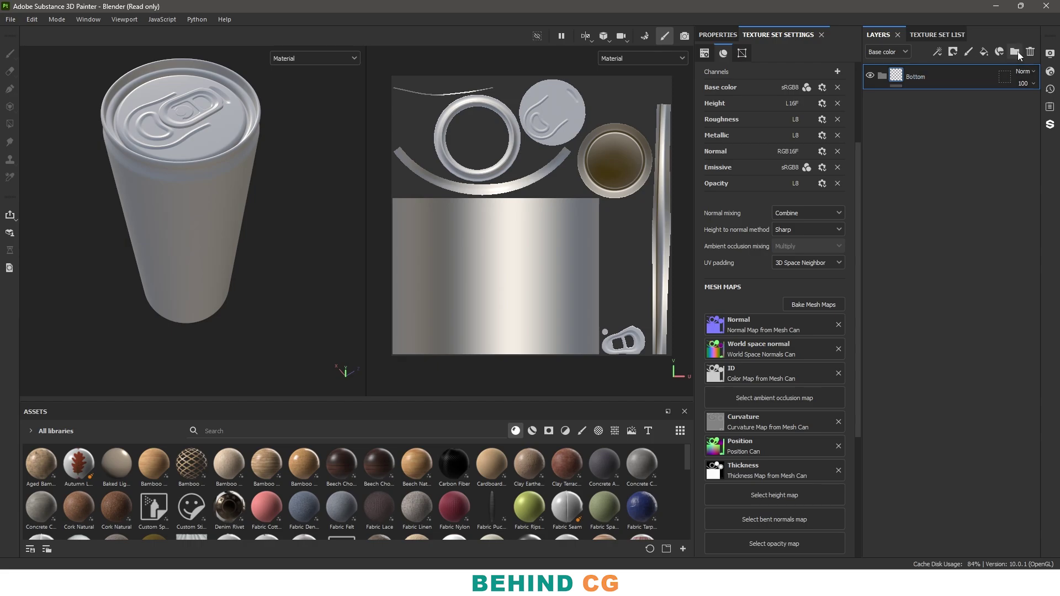
double_click(921, 78)
text(Mi)
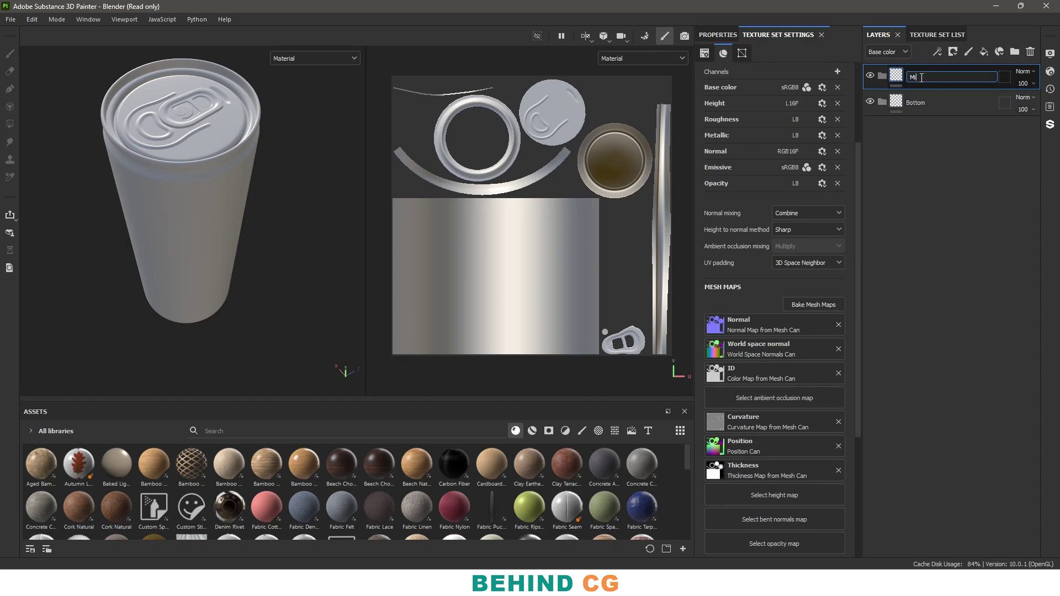
text(ddle)
key(Return)
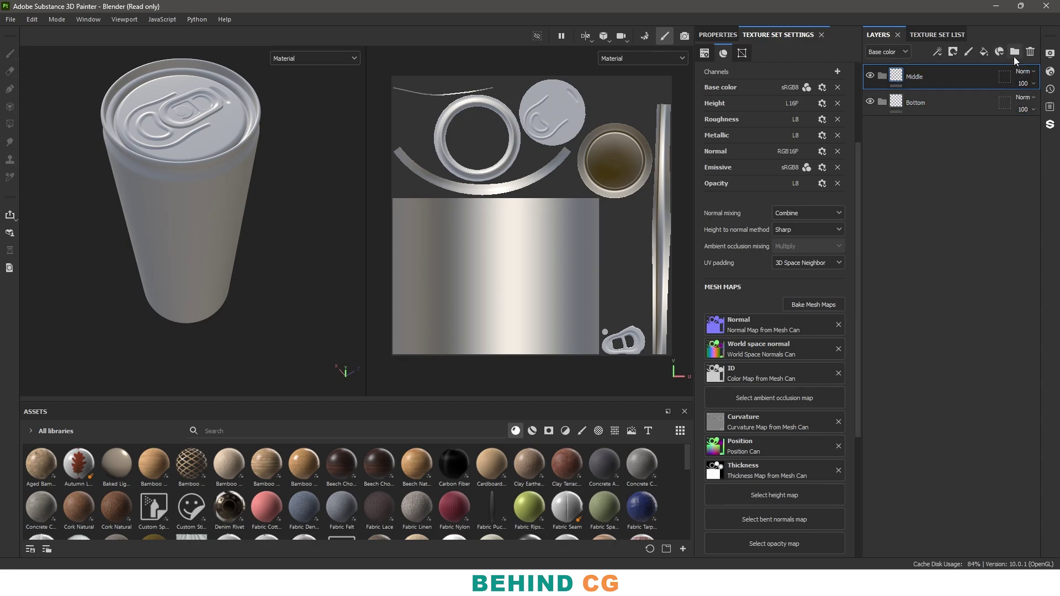
- Add a third folder above Middle and name it Top
click(1015, 51)
double_click(926, 76)
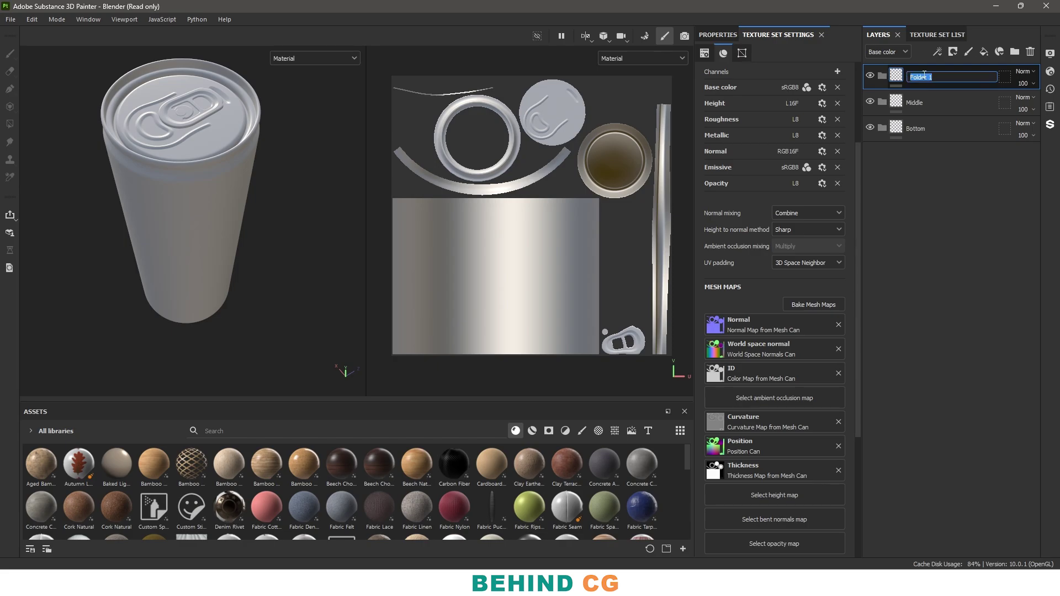
text(Top)
key(Return)
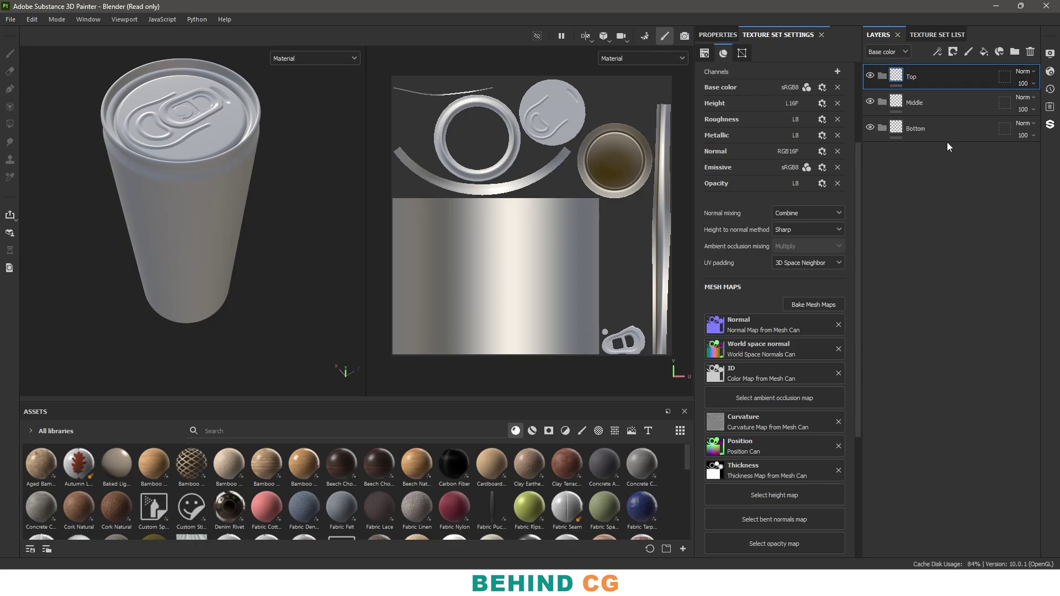
- Add a black mask to each of the Bottom, Middle and Top folders
click(948, 128)
click(953, 51)
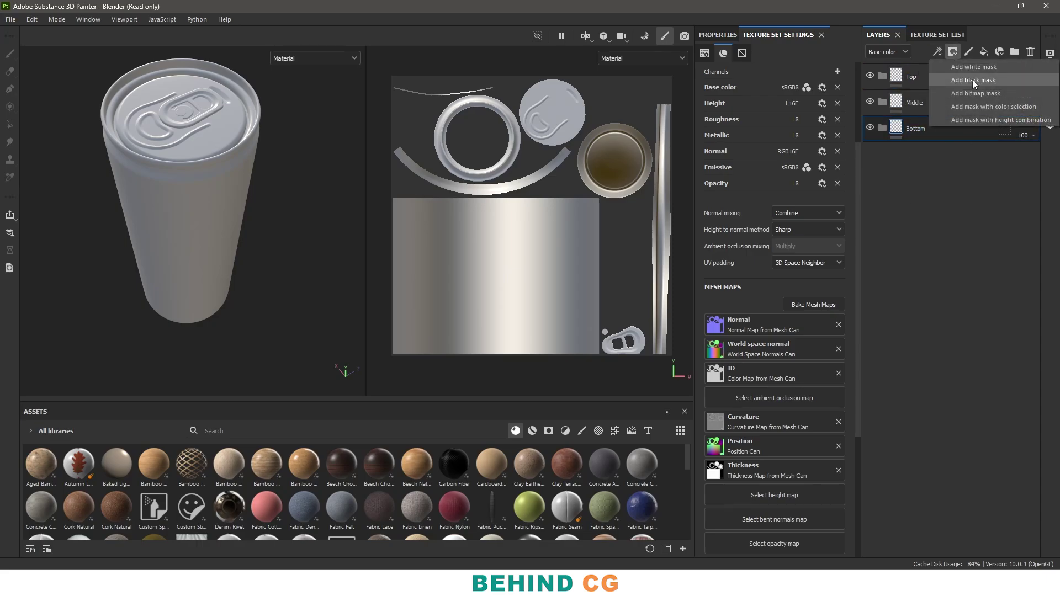
click(974, 80)
click(917, 103)
click(953, 52)
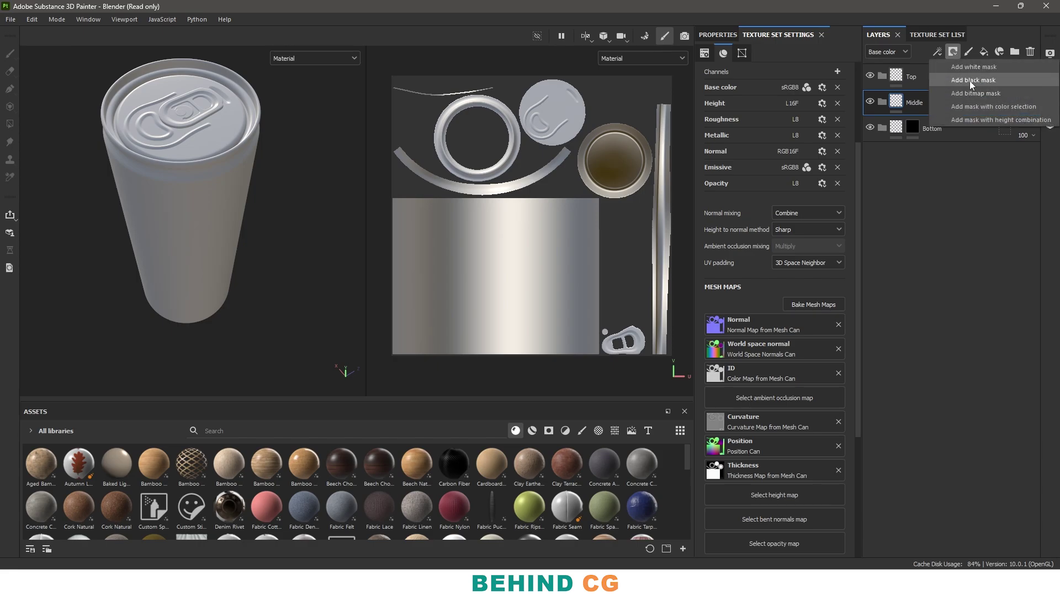
click(972, 82)
click(916, 77)
click(953, 51)
click(974, 80)
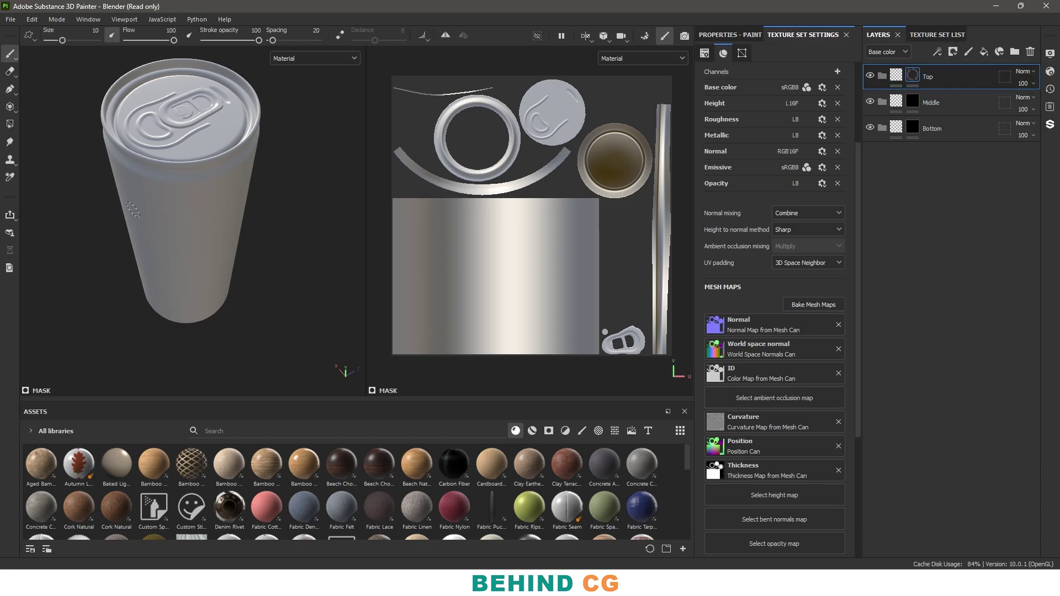
- Use Polygon Fill in UV chunk mode to reveal the can's base in the Bottom folder's mask, with the mask displayed
alt+drag(269, 276, 247, 260)
scroll(246, 260, down, 3)
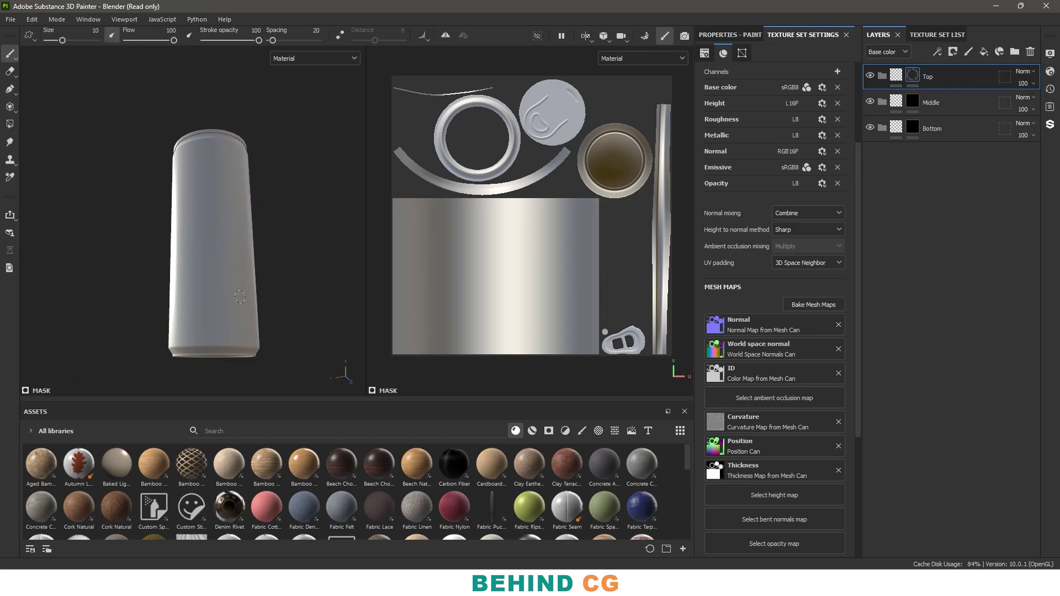
alt+drag(240, 297, 243, 249)
click(952, 128)
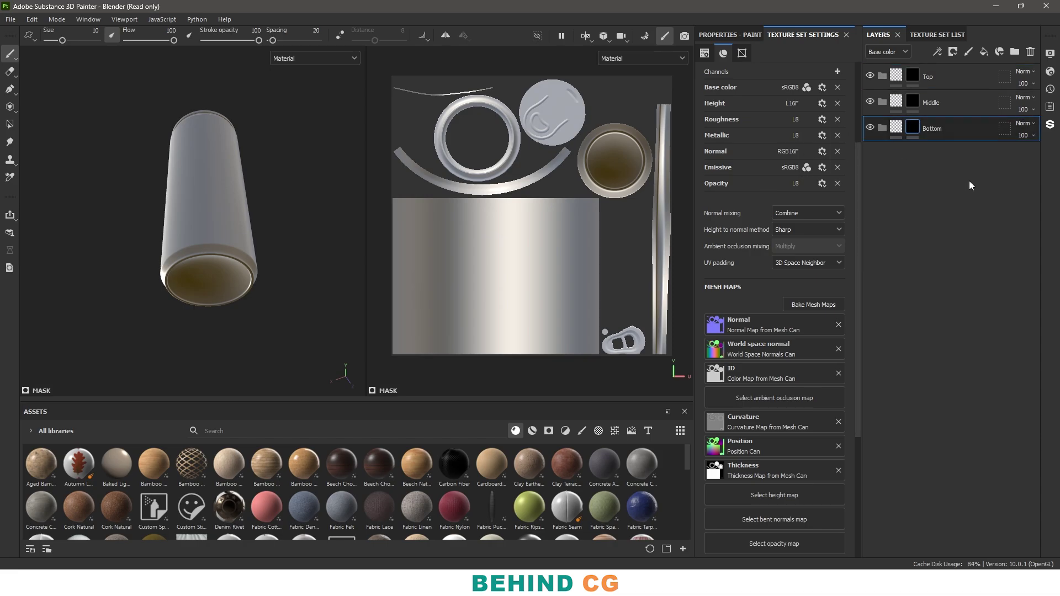
click(11, 124)
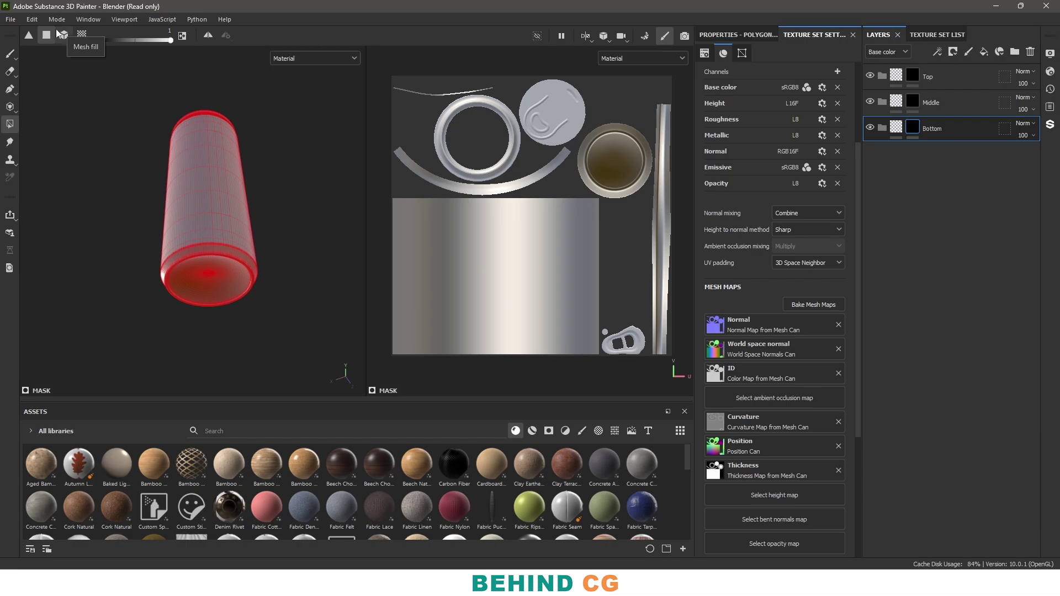
click(82, 35)
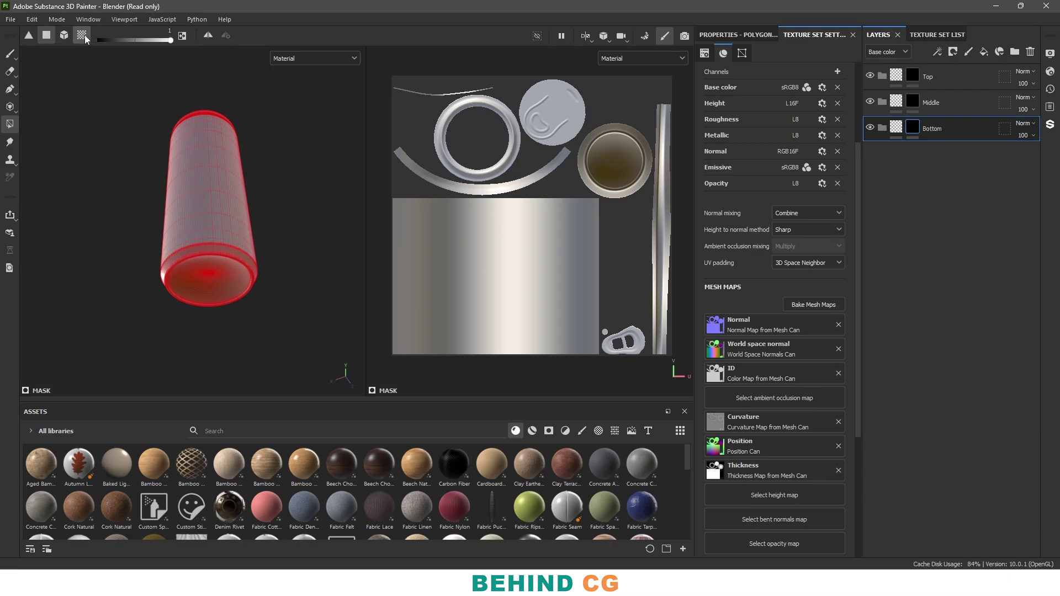
scroll(208, 301, up, 4)
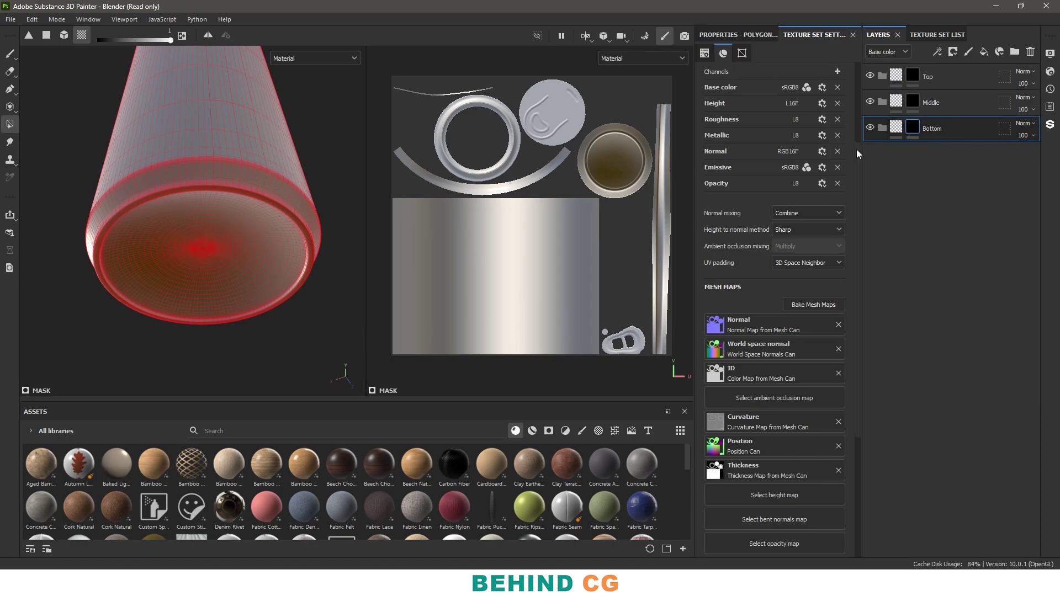
alt+click(914, 128)
alt+drag(307, 223, 315, 273)
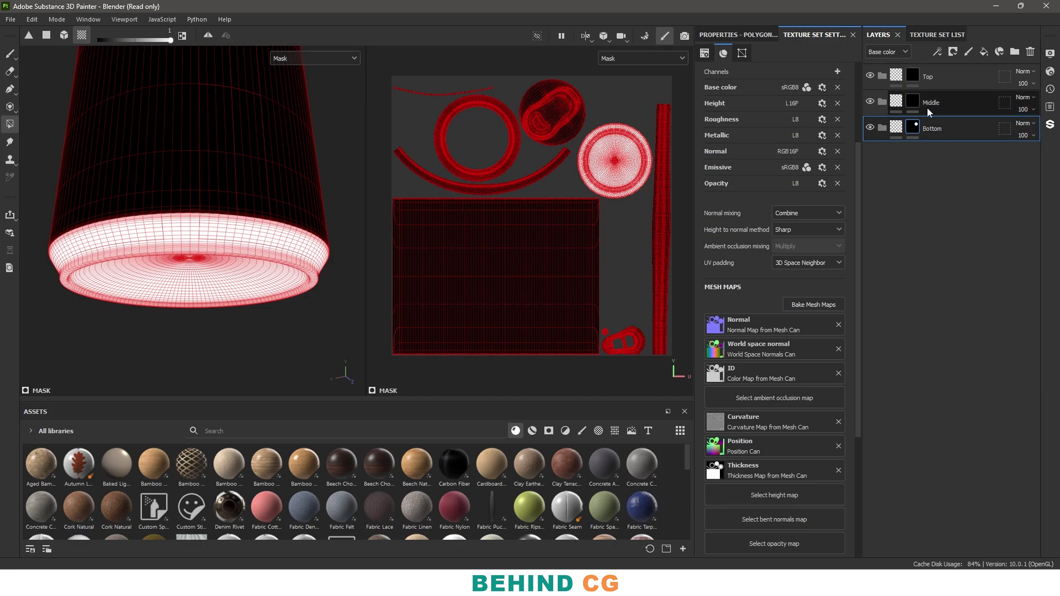
- Fill the can's cylindrical body UV island white in the Middle folder's mask
alt+click(913, 102)
alt+drag(231, 177, 273, 204)
click(201, 154)
alt+drag(203, 194, 208, 296)
scroll(208, 221, down, 3)
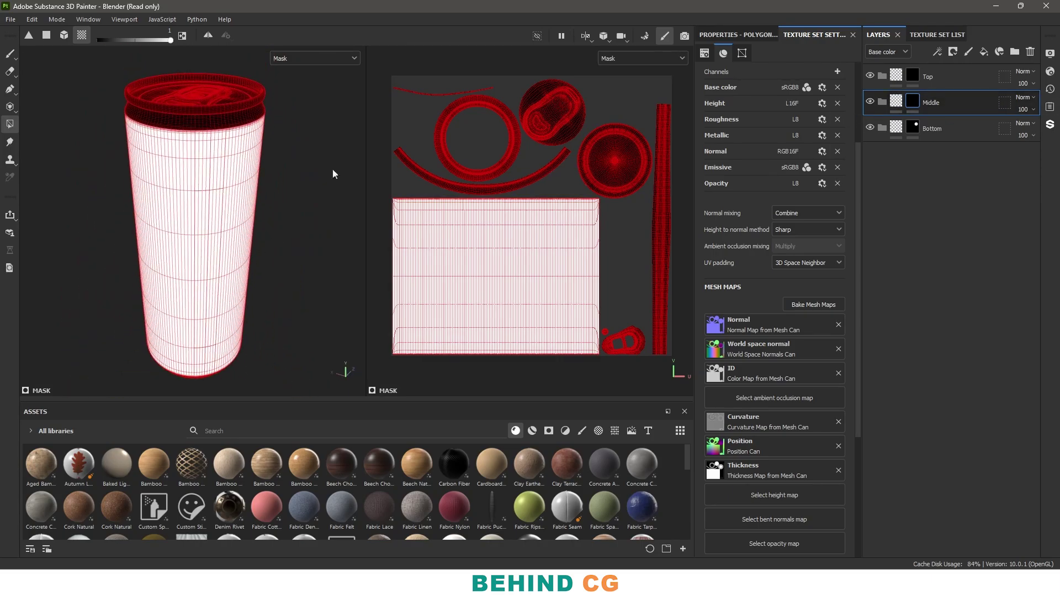
alt+drag(225, 184, 216, 194)
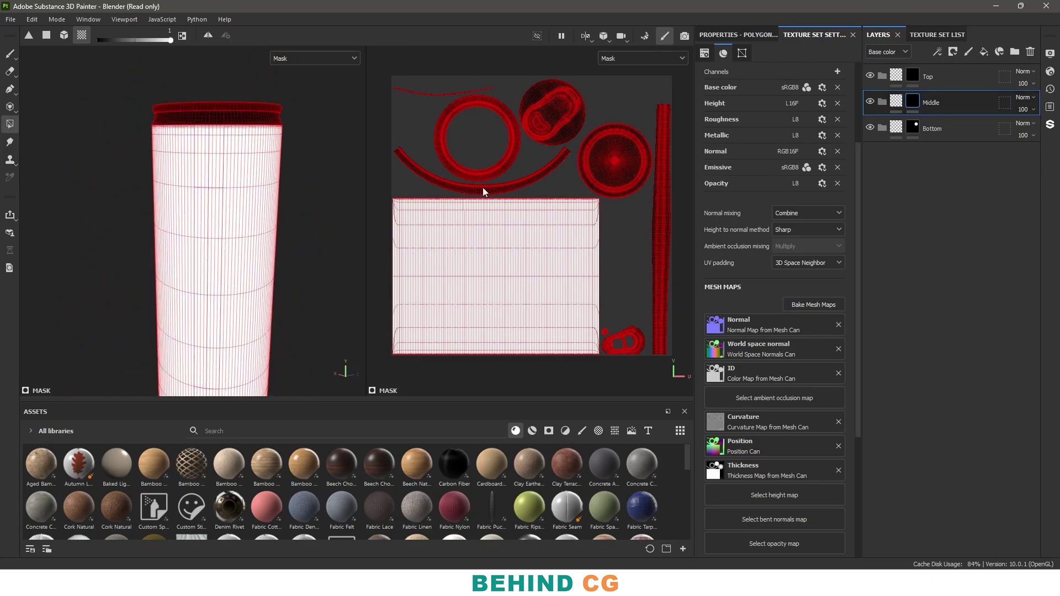
- Fill the pull tab, lid and rim areas white in the Top folder's mask and return to the Paint tool
click(915, 77)
alt+drag(246, 102, 275, 212)
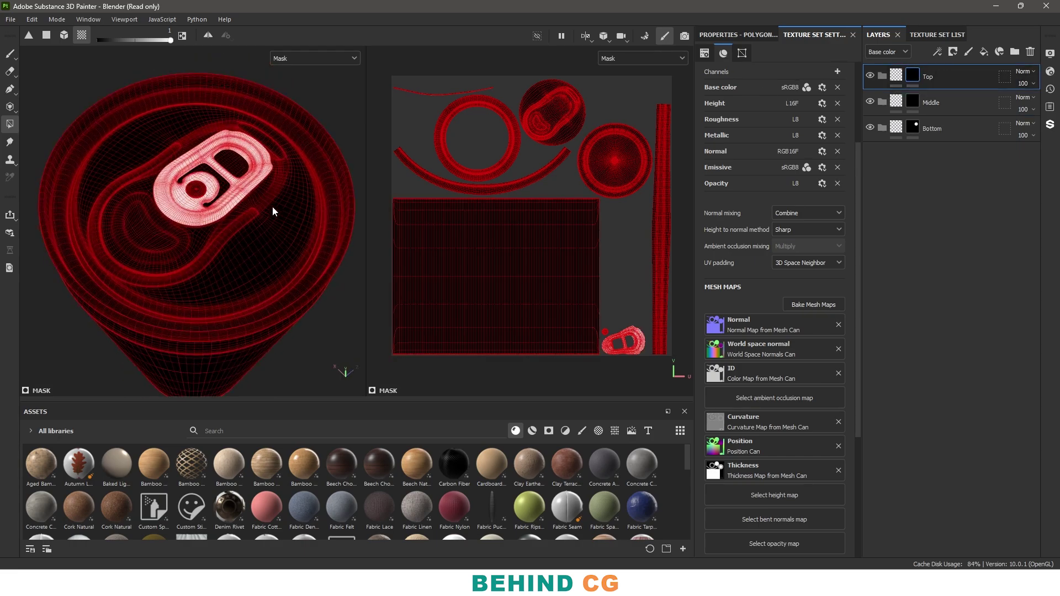
click(278, 237)
click(324, 181)
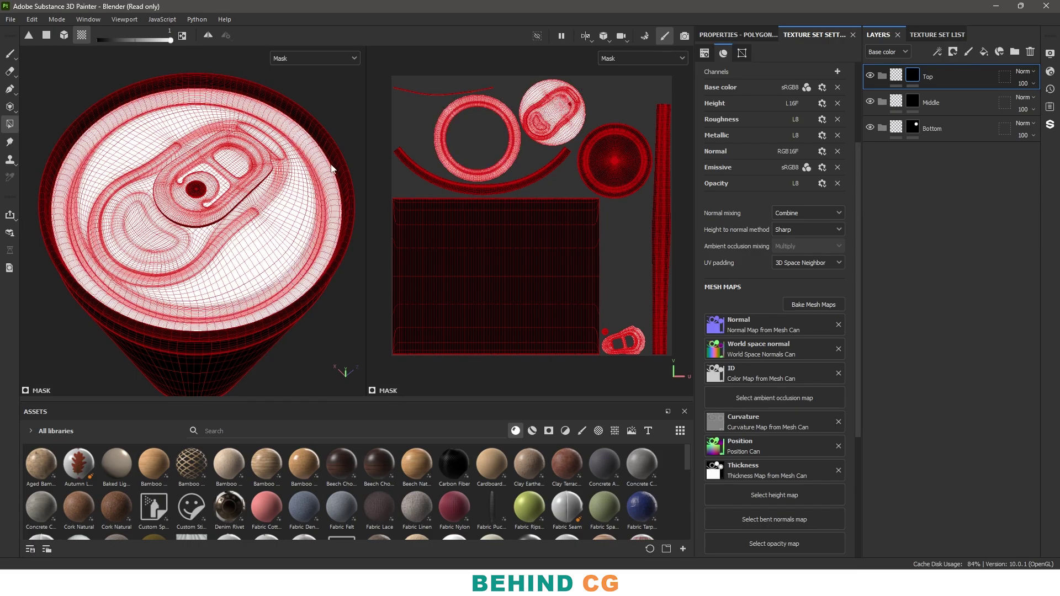
click(335, 163)
alt+drag(318, 251, 301, 163)
scroll(282, 217, down, 2)
alt+drag(281, 272, 293, 221)
scroll(283, 232, up, 2)
click(65, 36)
mouse_move(181, 177)
alt+mouse_down()
mouse_move(184, 215)
mouse_move(199, 181)
mouse_move(260, 232)
mouse_move(220, 236)
alt+mouse_up()
click(195, 197)
click(7, 55)
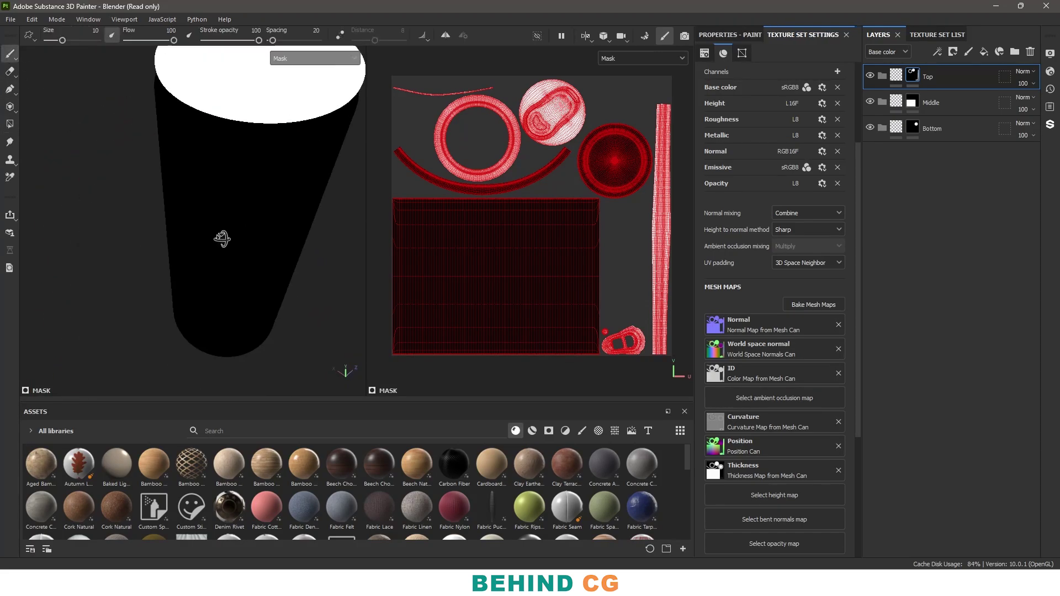
- Check the Middle and Bottom folder masks, restore the material display and inspect the can from several sides
click(933, 103)
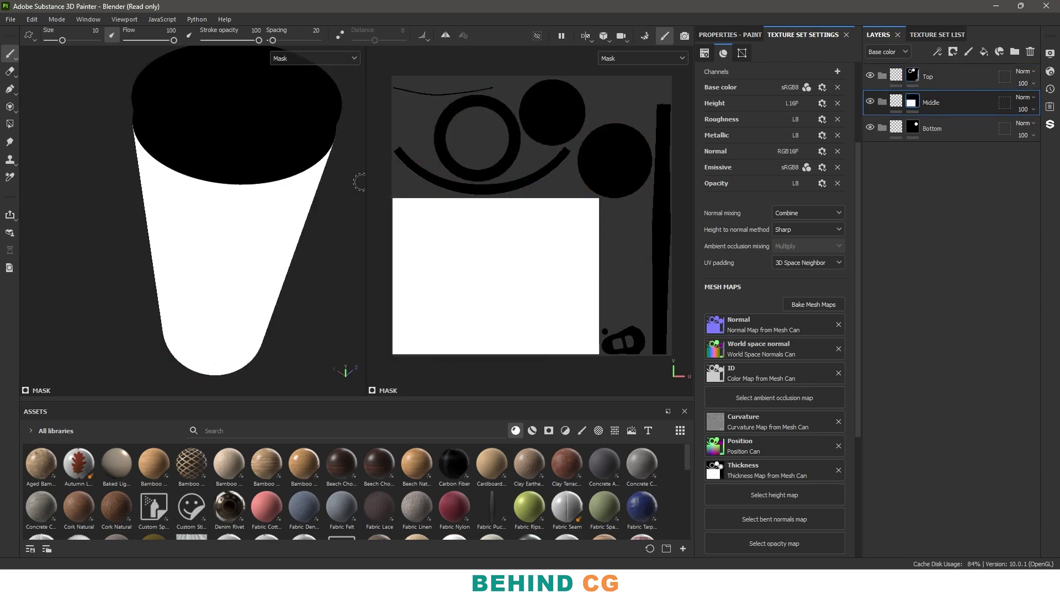
click(933, 129)
alt+drag(284, 185, 278, 298)
alt+drag(258, 263, 277, 236)
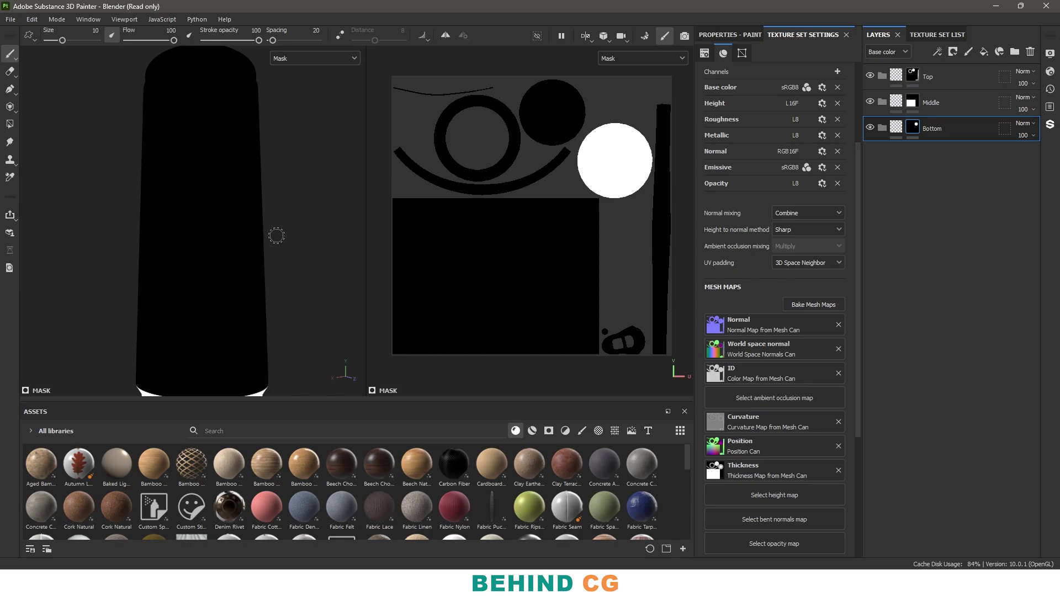
key(m)
alt+right_drag(277, 236, 250, 220)
alt+shift+drag(287, 251, 268, 252)
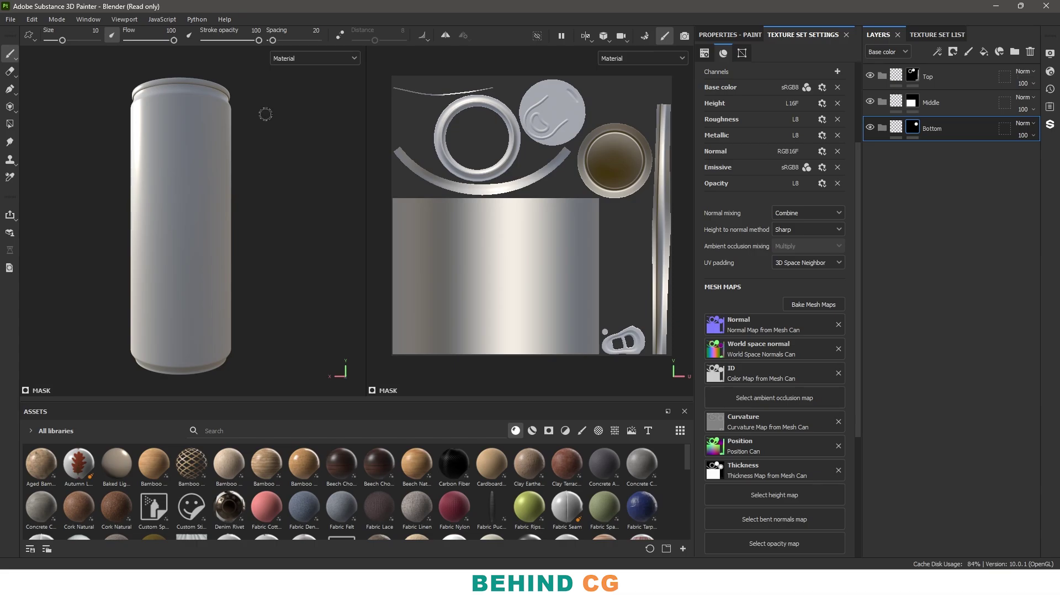
mouse_move(243, 238)
alt+mouse_down()
mouse_move(239, 249)
mouse_move(203, 242)
alt+mouse_up()
alt+right_drag(203, 243, 289, 197)
alt+middle_drag(174, 227, 208, 256)
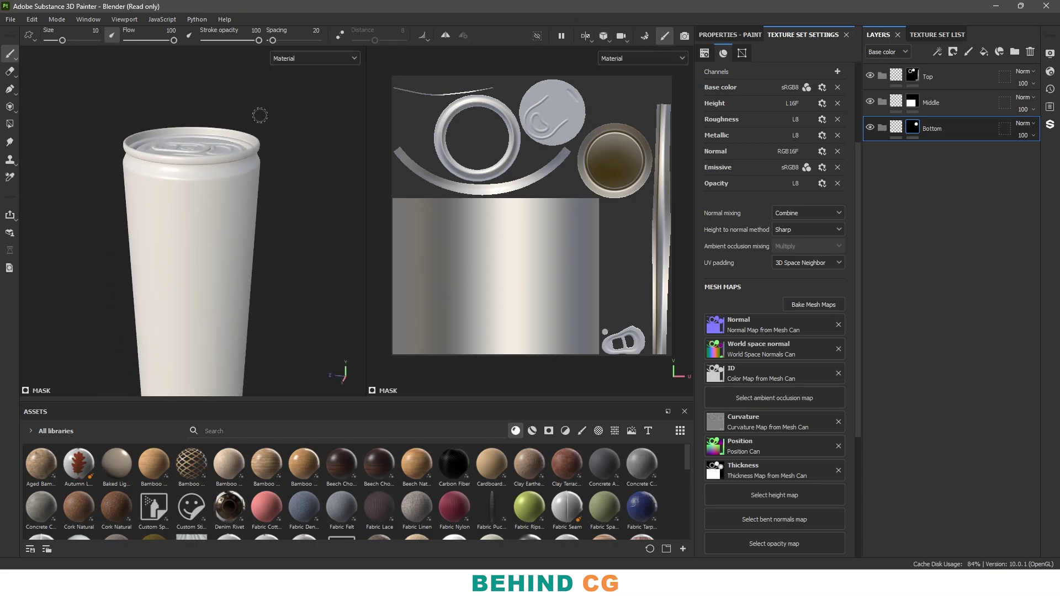
alt+drag(244, 212, 242, 238)
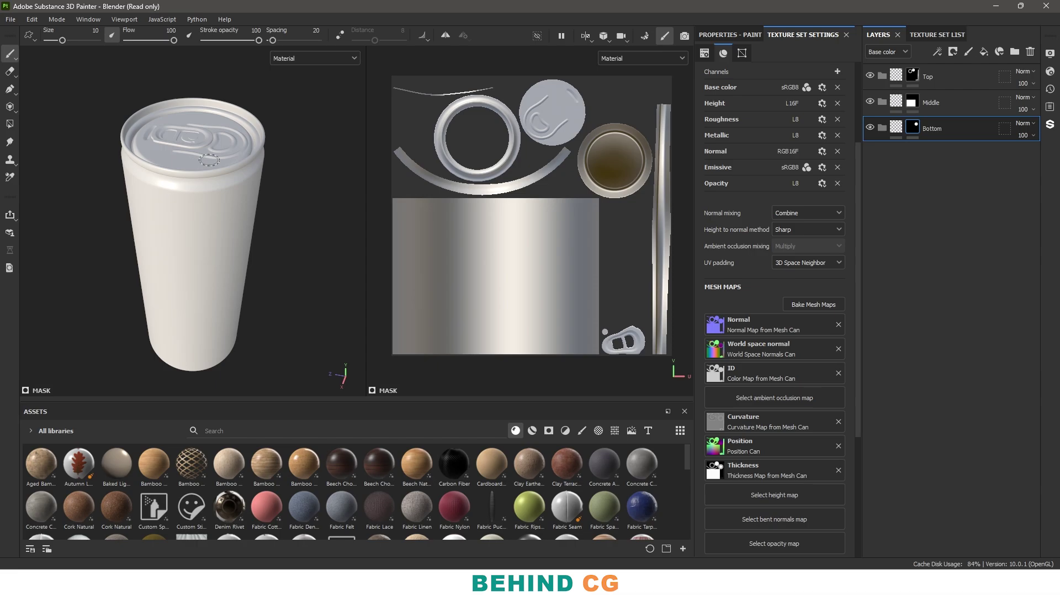
- Switch the 3D viewport to orthographic view and frame the whole can
click(603, 36)
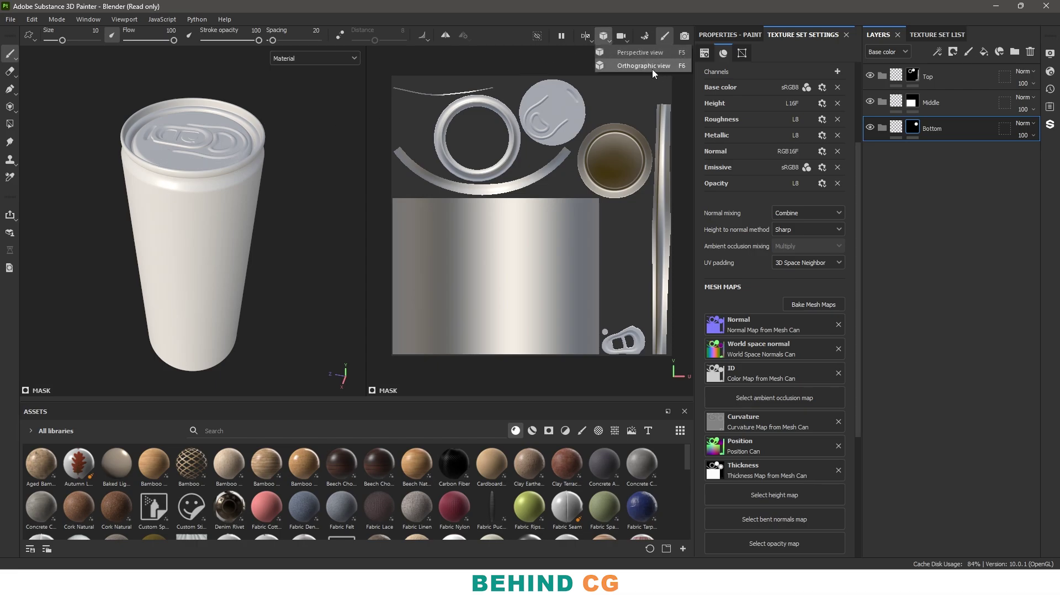
click(652, 65)
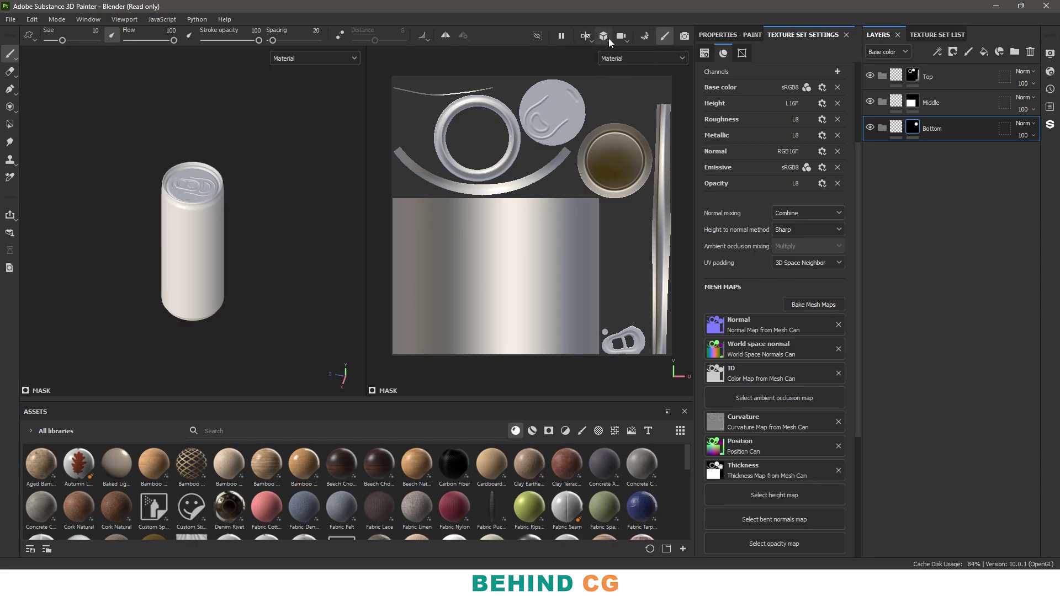
scroll(322, 159, up, 3)
alt+shift+drag(144, 353, 176, 280)
scroll(269, 266, up, 3)
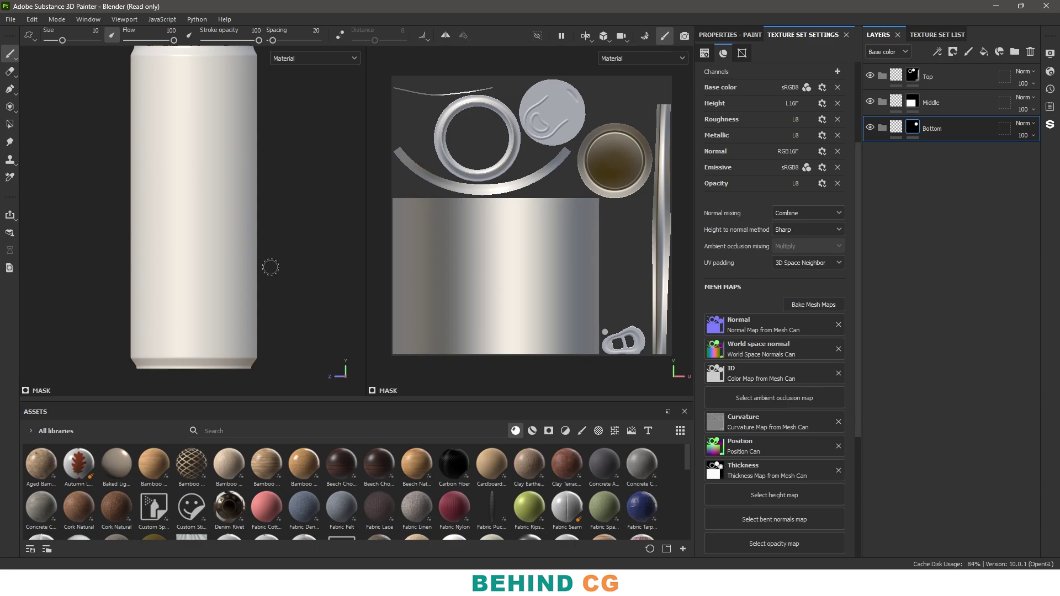
scroll(268, 232, up, 1)
alt+drag(229, 309, 237, 287)
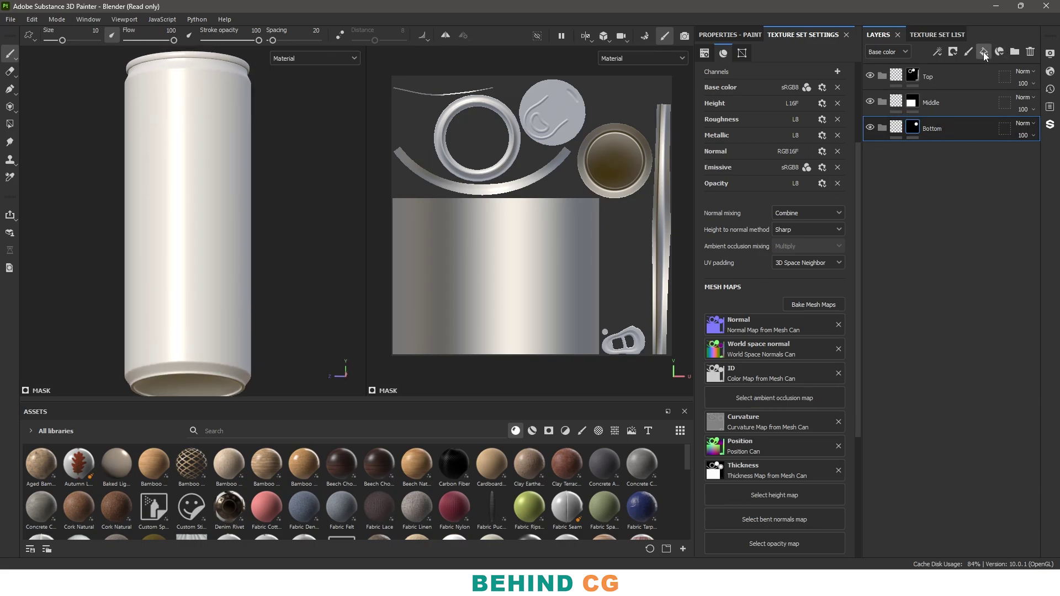
- Add a fill layer inside the Bottom folder with only its color and roughness channels enabled
click(726, 35)
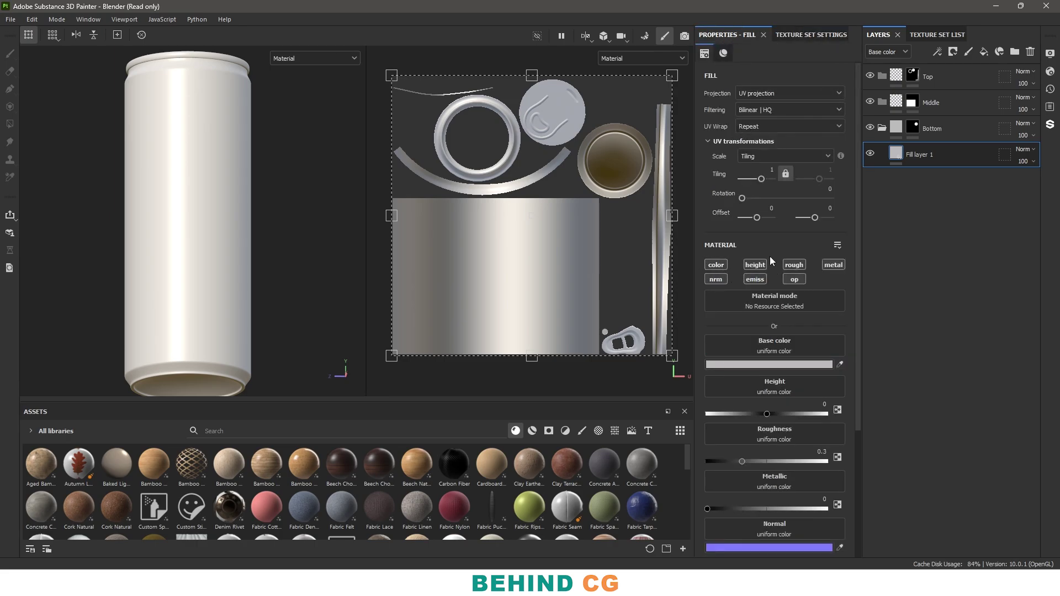
alt+click(717, 264)
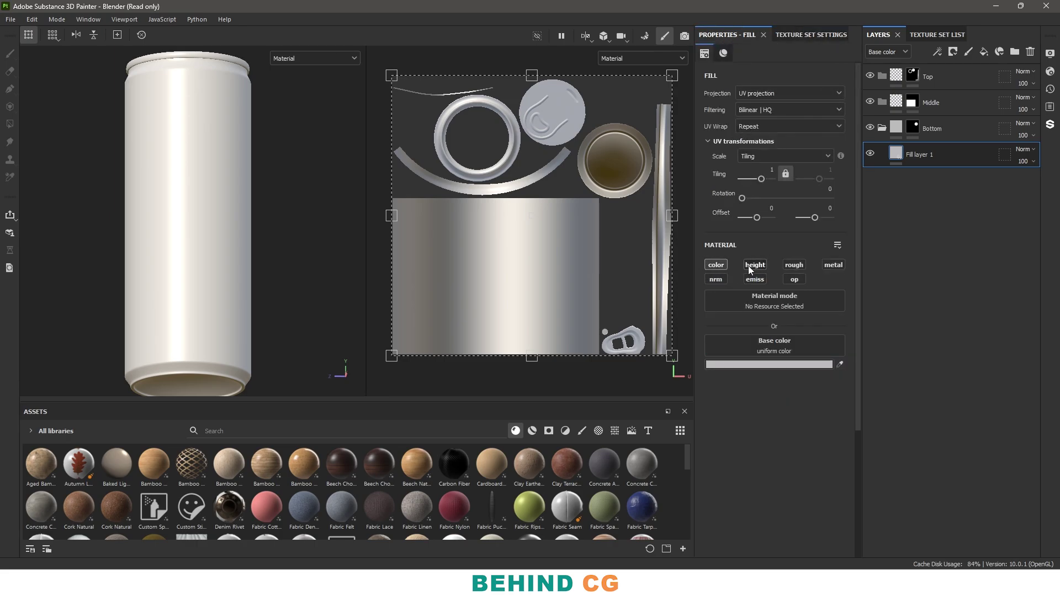
click(795, 265)
- Set the fill layer's base color to red BA4F4F
scroll(219, 385, up, 1)
alt+middle_drag(220, 385, 266, 270)
scroll(266, 271, up, 3)
alt+drag(274, 287, 307, 257)
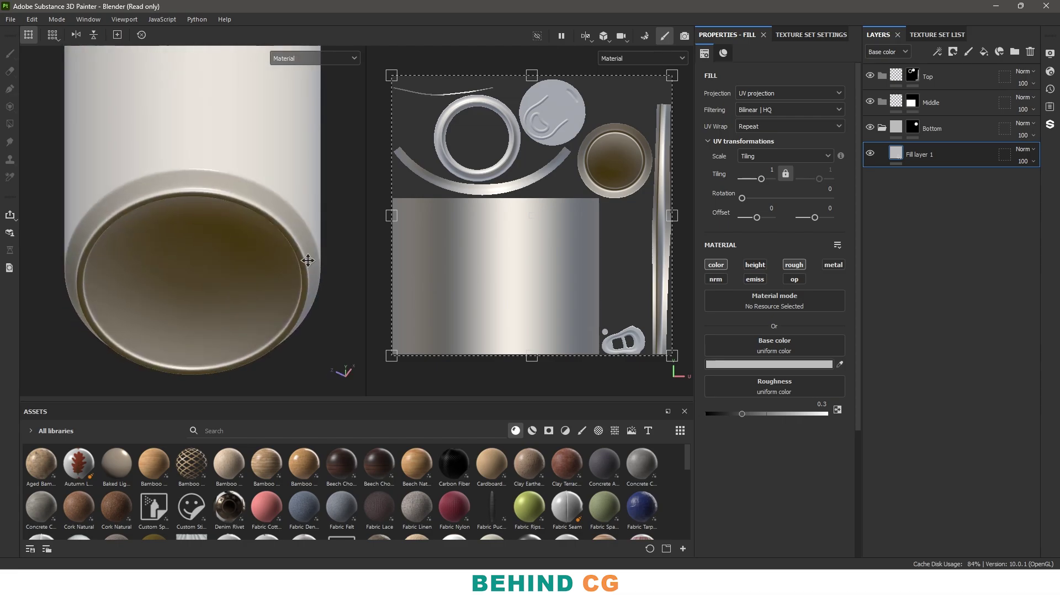
alt+middle_drag(308, 258, 281, 292)
click(795, 365)
drag(811, 431, 876, 421)
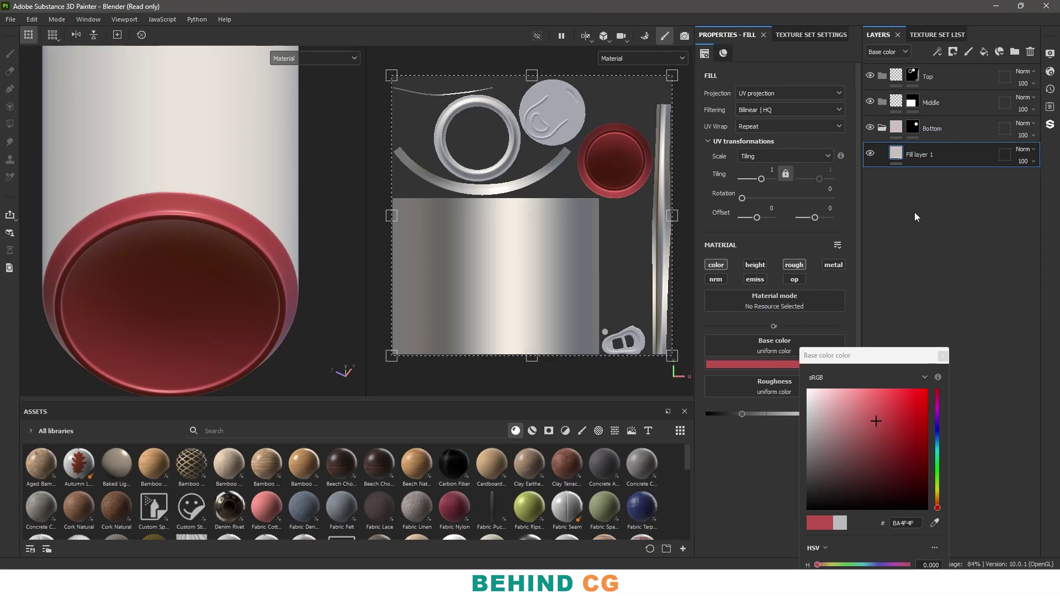
drag(875, 349, 853, 324)
click(923, 327)
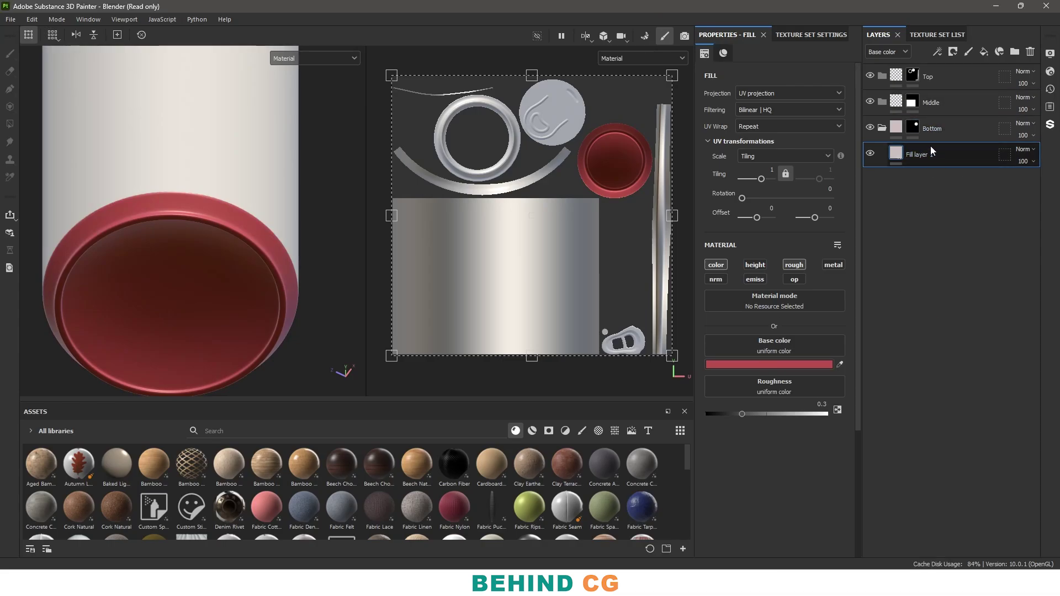
- Rename the fill layer in the Bottom folder to Base
double_click(918, 155)
text(Base)
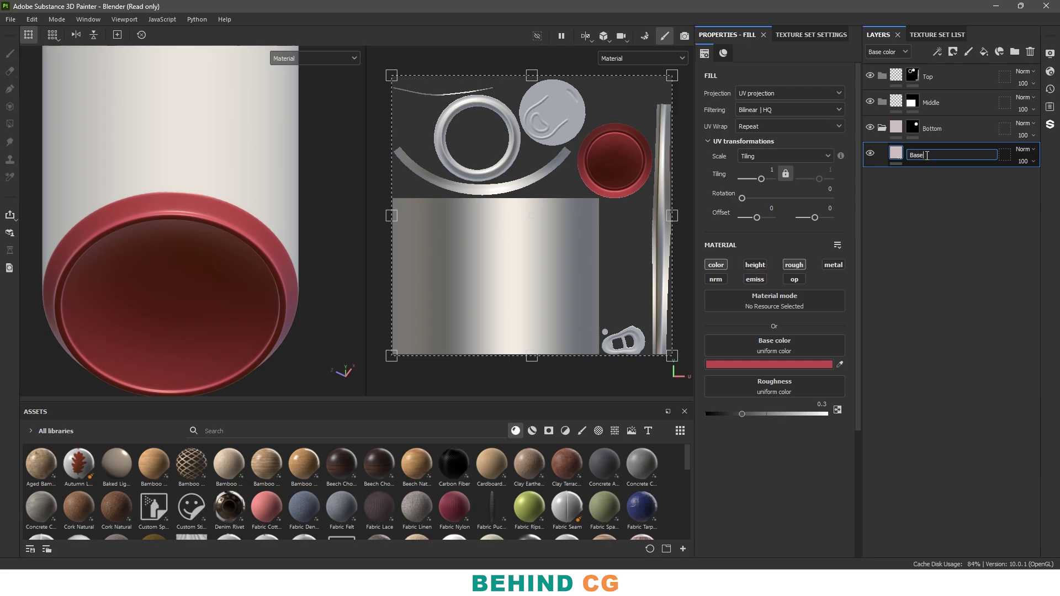
key(Return)
- Set the Base layer's base color to light grey C1C1C1 and close the color picker
click(795, 365)
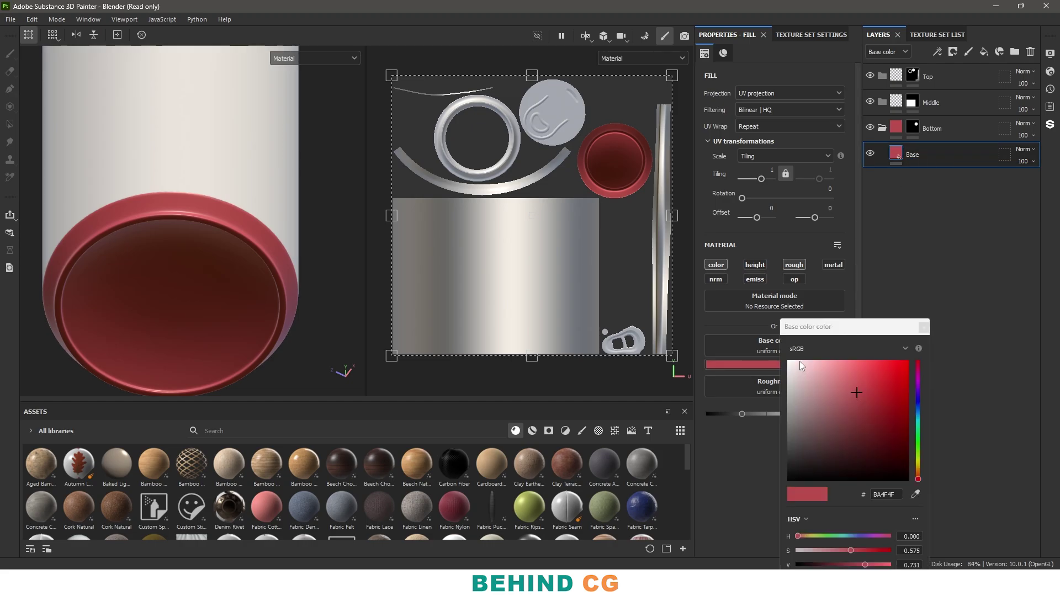
drag(800, 364, 746, 390)
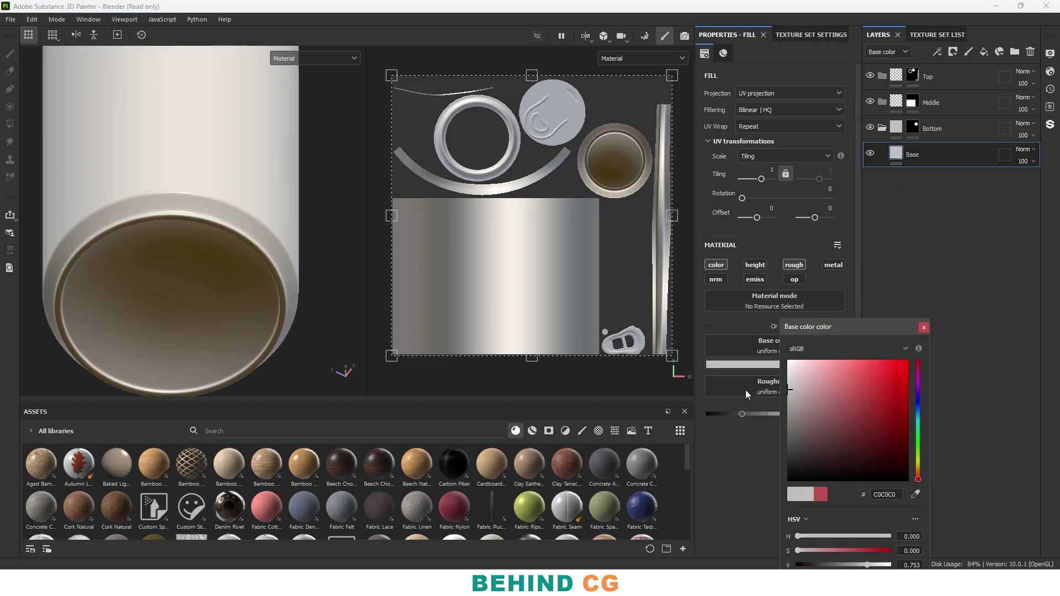
drag(831, 323, 572, 156)
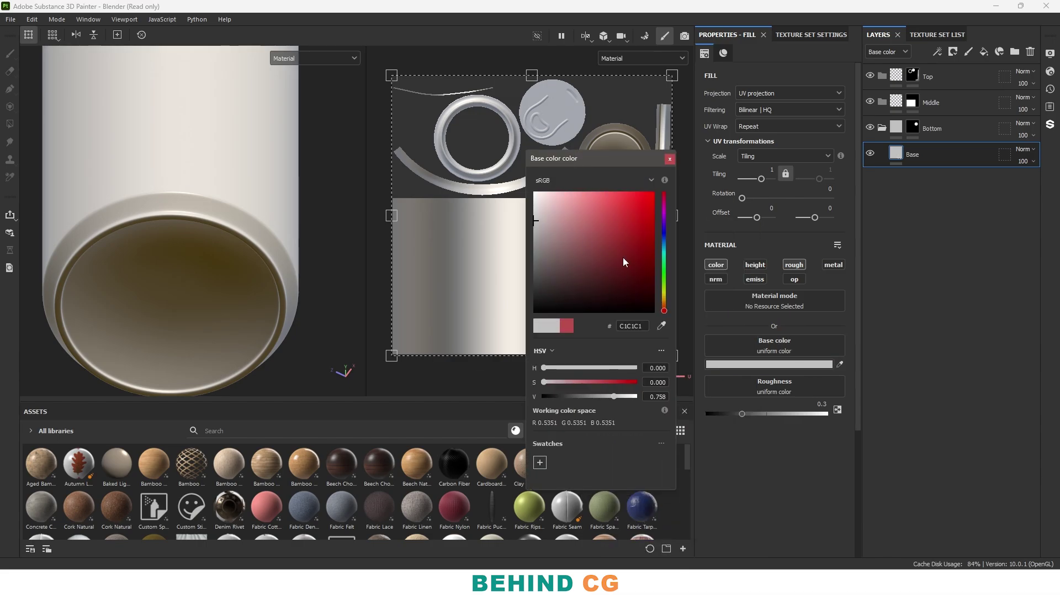
click(670, 160)
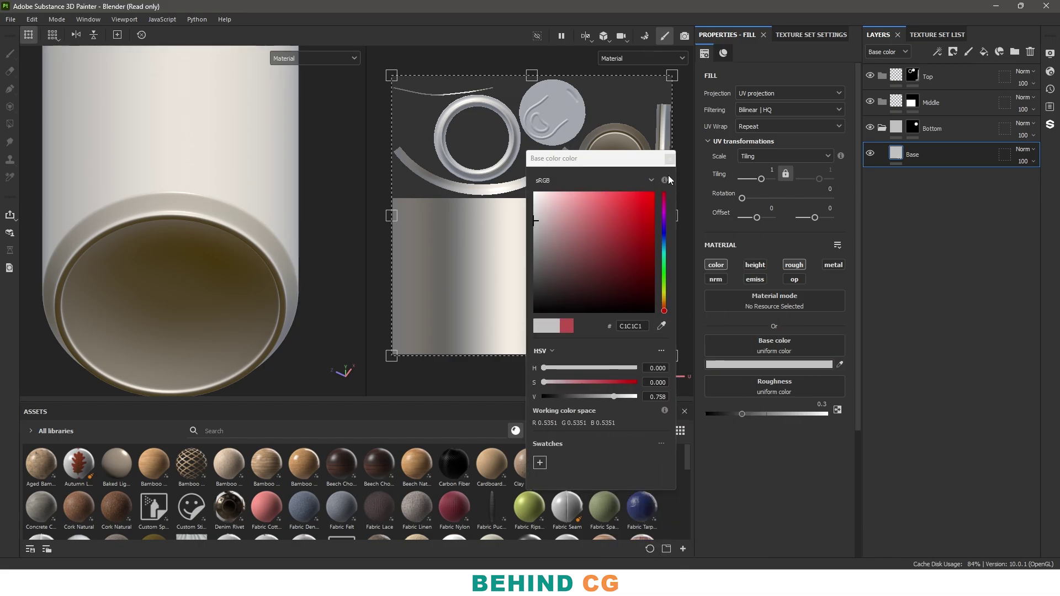
- Enable the metallic channel on the Base layer, then set metallic to 1 and roughness to 0.15
click(840, 267)
drag(762, 461, 919, 476)
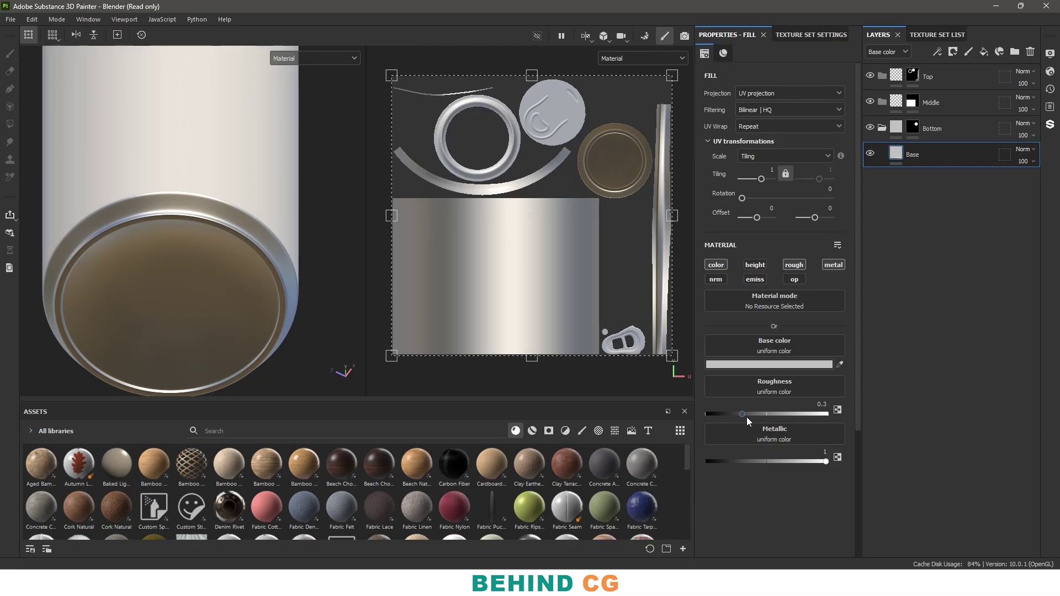
drag(742, 414, 727, 414)
alt+drag(237, 269, 189, 290)
alt+right_drag(189, 290, 267, 310)
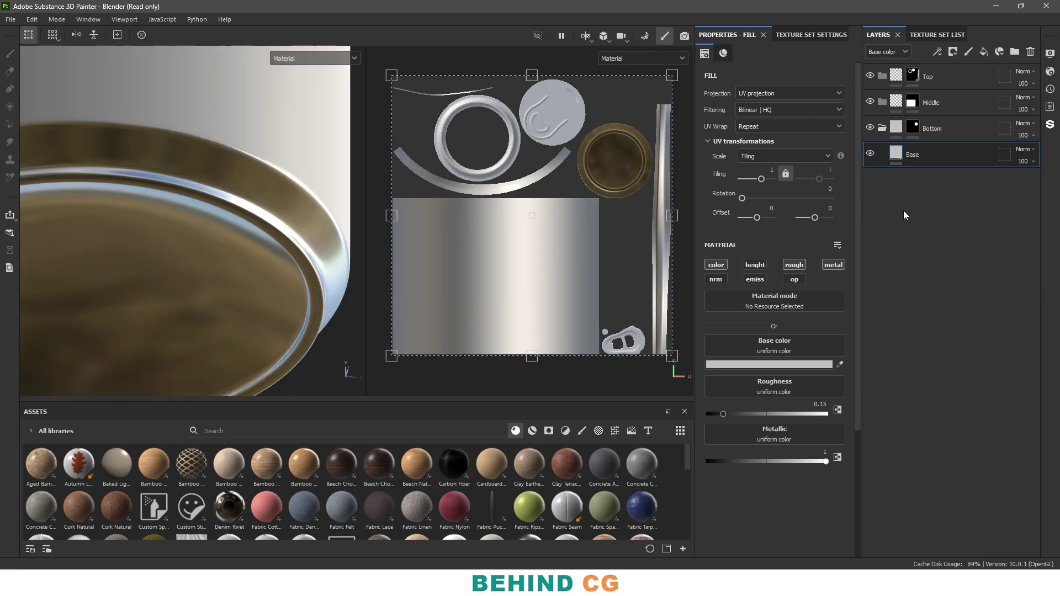
- Add a fill layer above Base with only the roughness channel enabled and search its roughness resources for "rough"
click(985, 51)
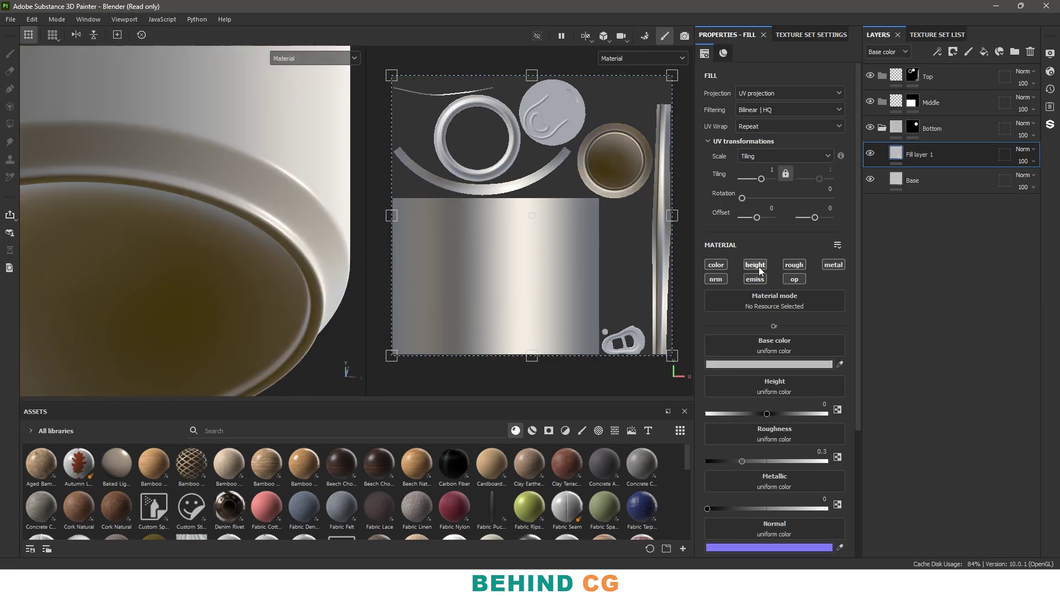
click(794, 266)
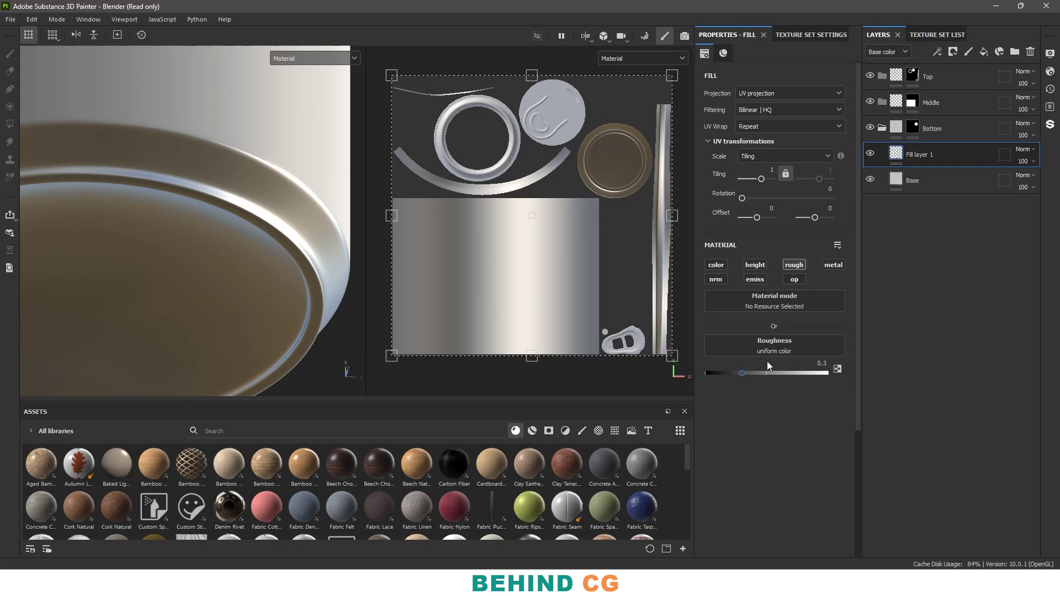
click(800, 343)
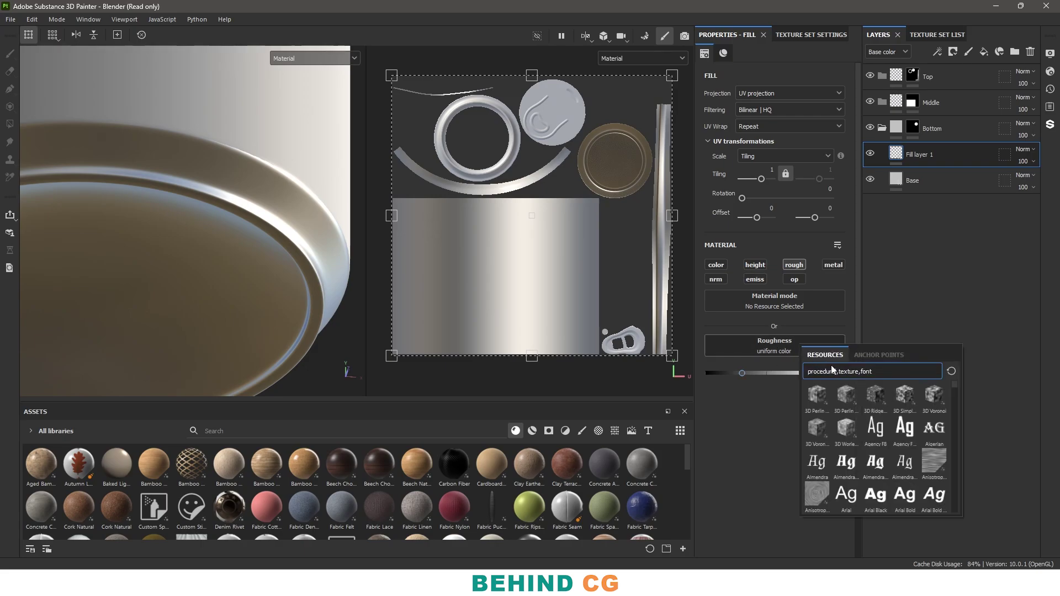
click(832, 369)
text(rough)
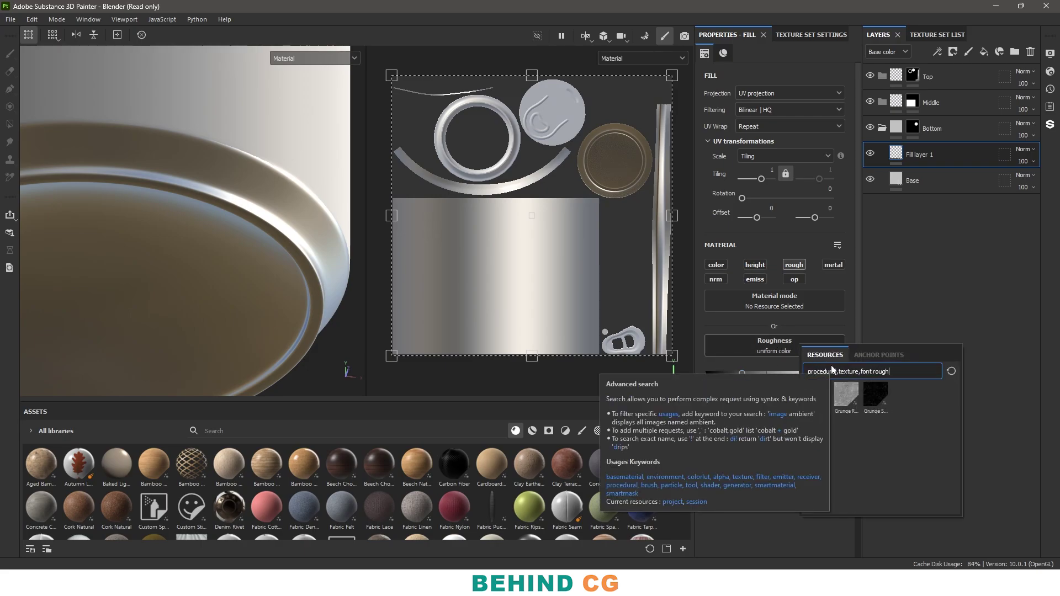
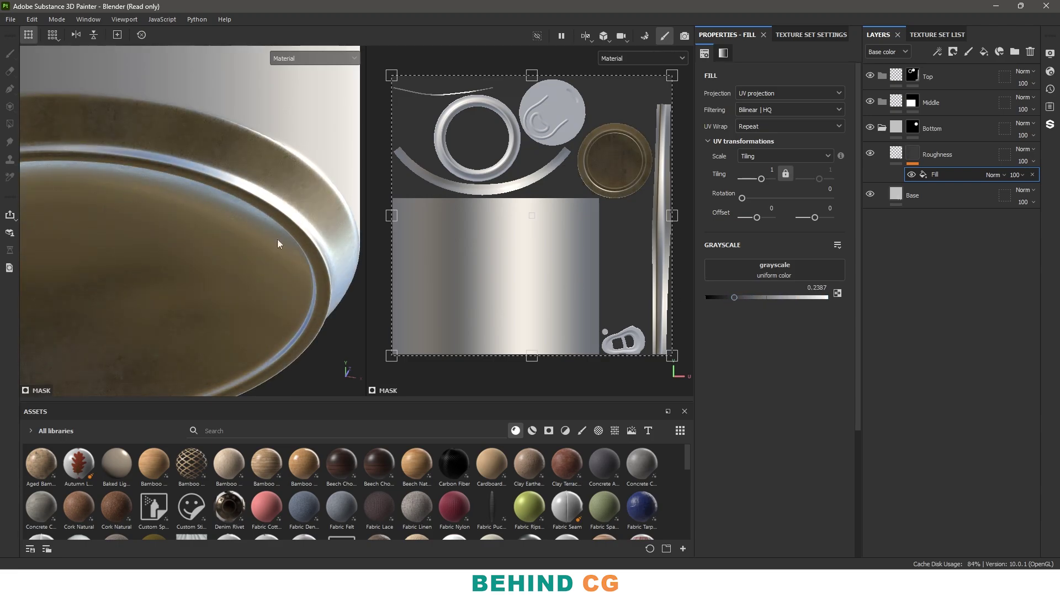
- Lower the grayscale value of the Roughness layer's mask fill to 0.1892 and check the can bottom
alt+drag(277, 243, 362, 264)
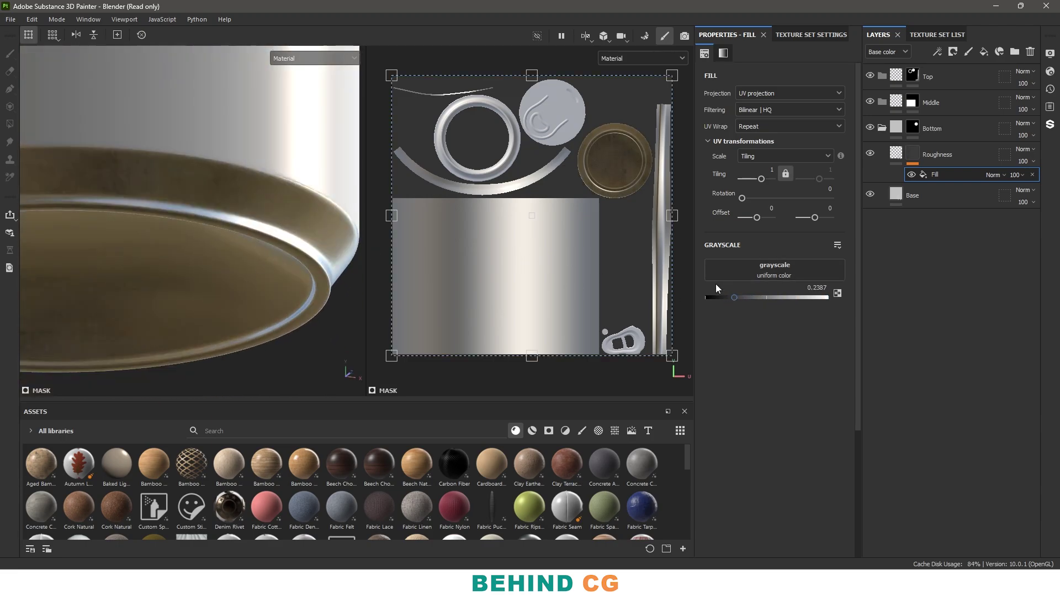
drag(736, 296, 728, 296)
alt+drag(338, 260, 234, 234)
mouse_move(234, 234)
shift+right_down()
mouse_move(265, 232)
mouse_move(247, 242)
shift+right_up()
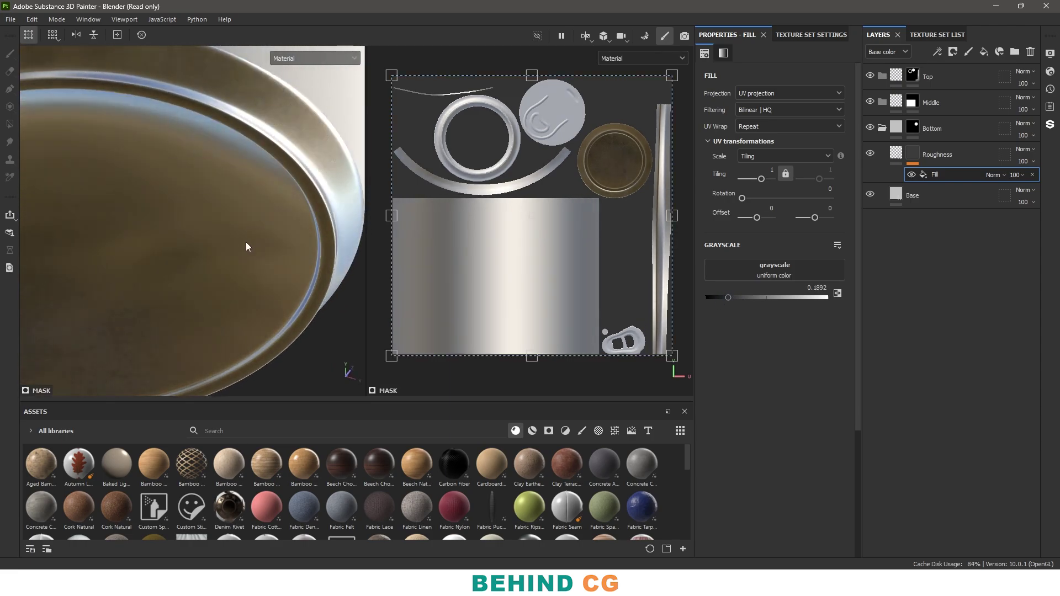
alt+drag(247, 247, 278, 267)
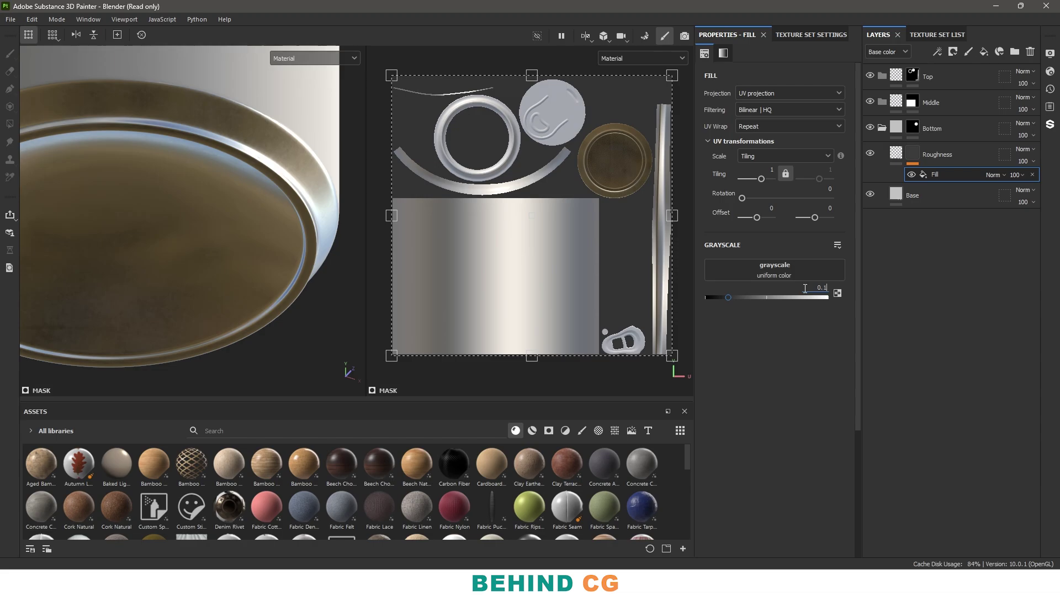
- Try grayscale values of 0.1 and 0.25 on the Roughness layer's mask fill
click(805, 288)
text(0.1)
key(Return)
alt+drag(271, 197, 307, 177)
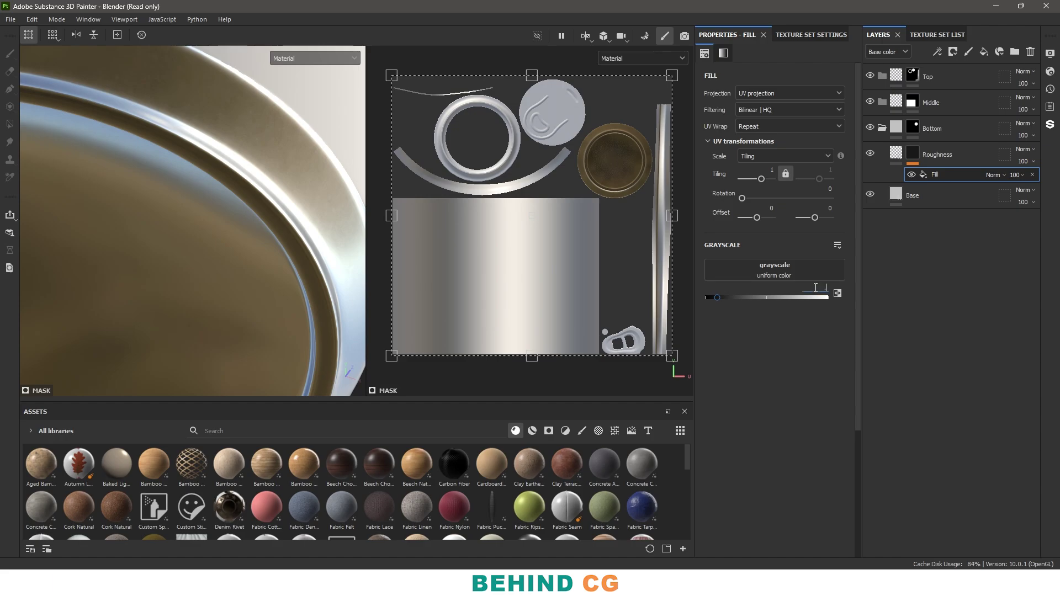
text(0.25)
key(Return)
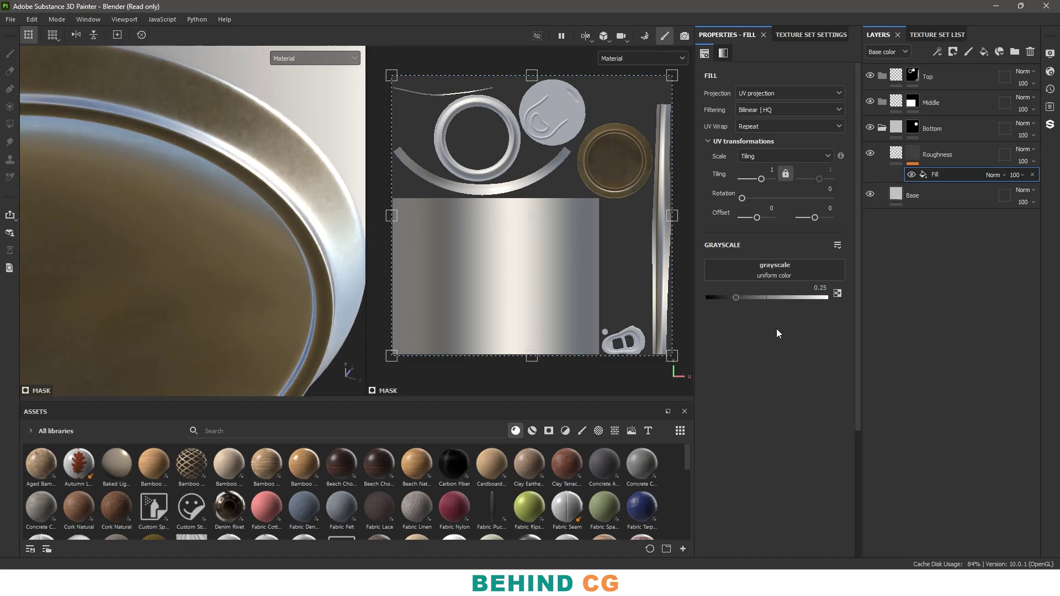
- Set the grayscale value of the Roughness layer's mask fill to 0.18
text(0.18)
key(Return)
alt+drag(220, 219, 270, 254)
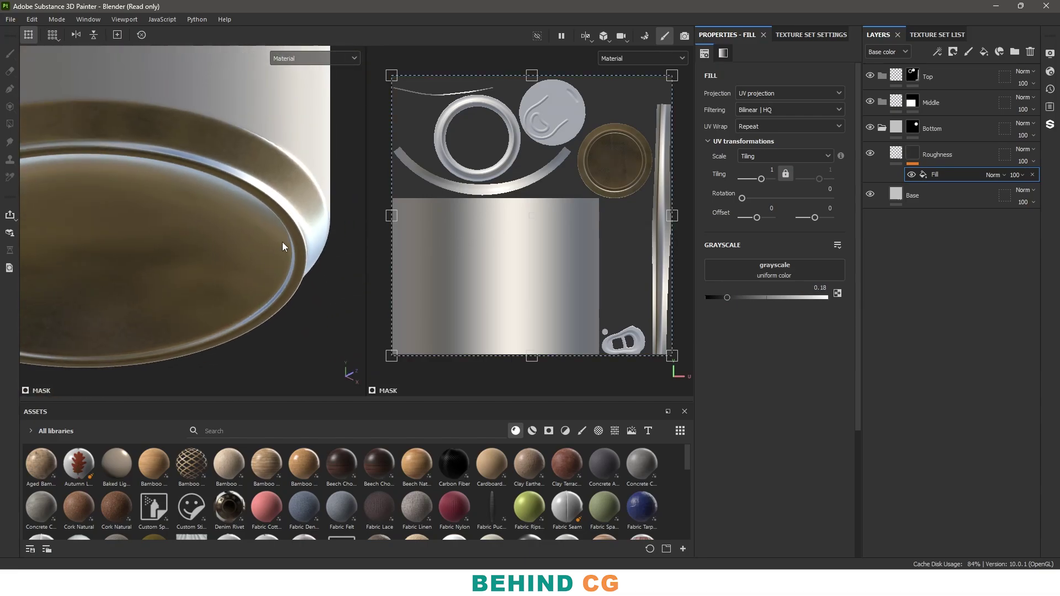
- Duplicate the Roughness layer in the Bottom folder and rename the copy to Height
click(955, 156)
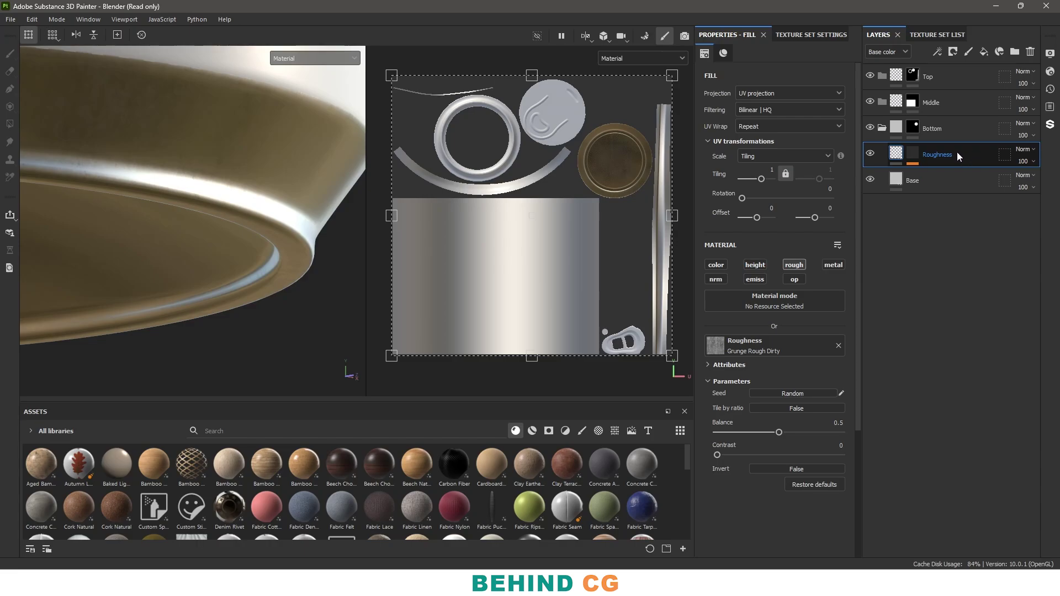
key(ctrl+d)
double_click(957, 154)
click(957, 154)
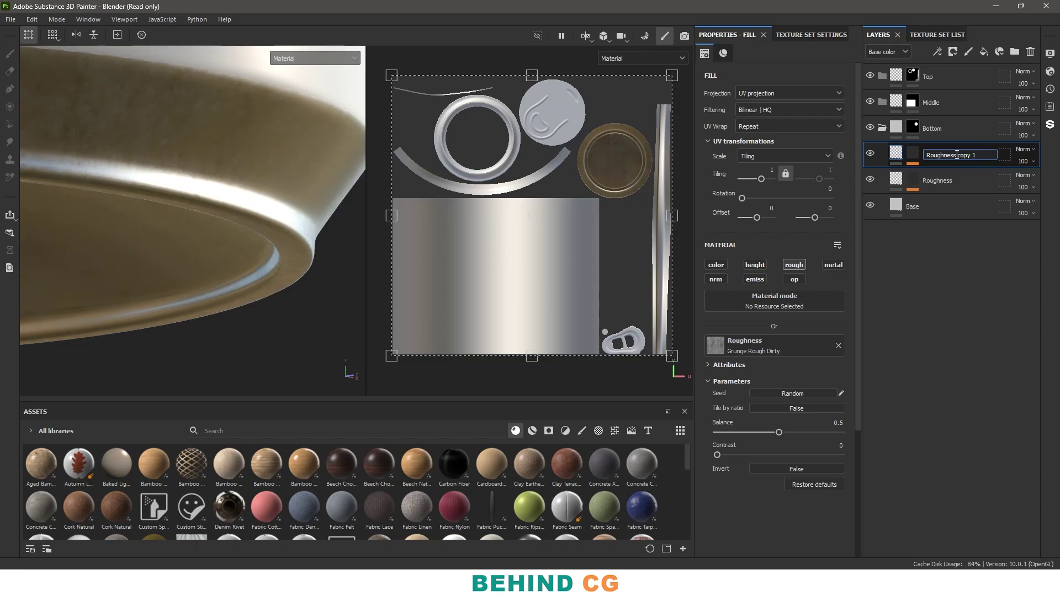
key(ctrl+a)
text(H)
key(Return)
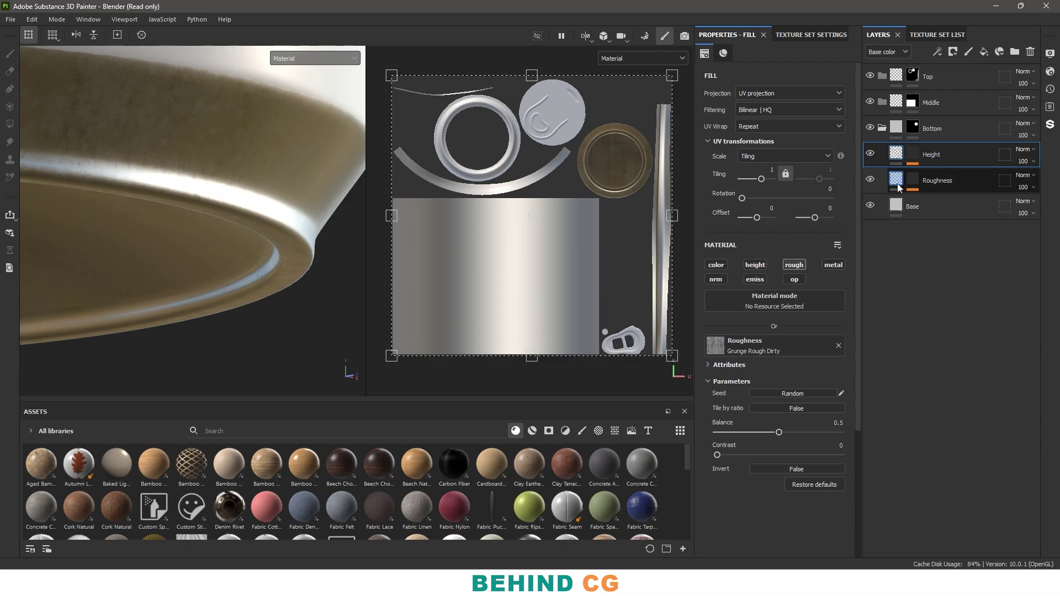
- Switch the Height layer from the roughness channel to height only and assign the Grunge Rough Dirty texture to it
click(800, 266)
click(756, 266)
click(801, 345)
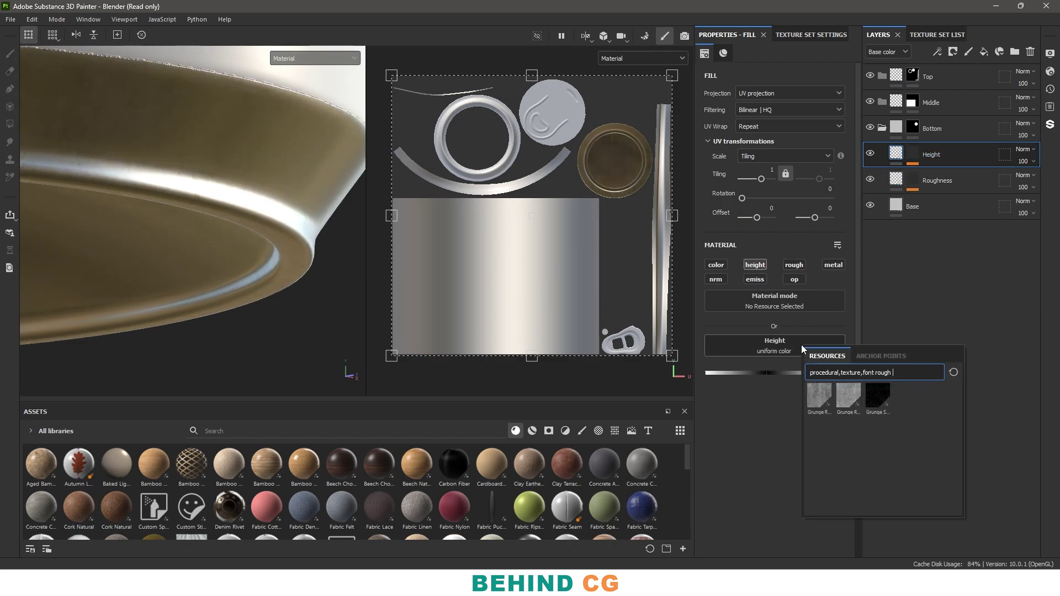
click(817, 390)
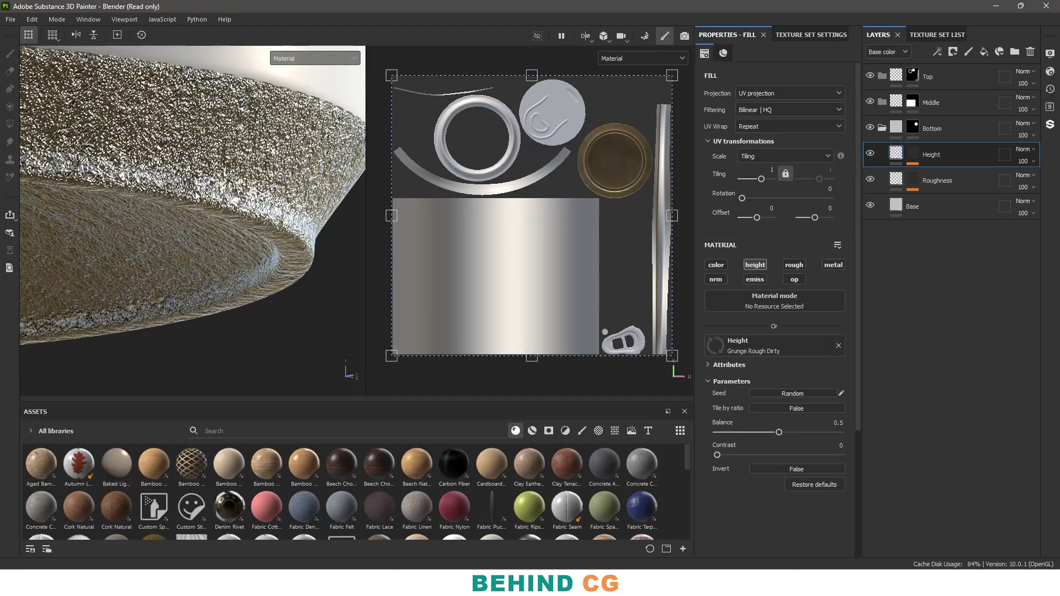
- Set the grayscale value of the Height layer's mask fill to 0.0025 and inspect the can bottom
right_click(916, 159)
click(956, 180)
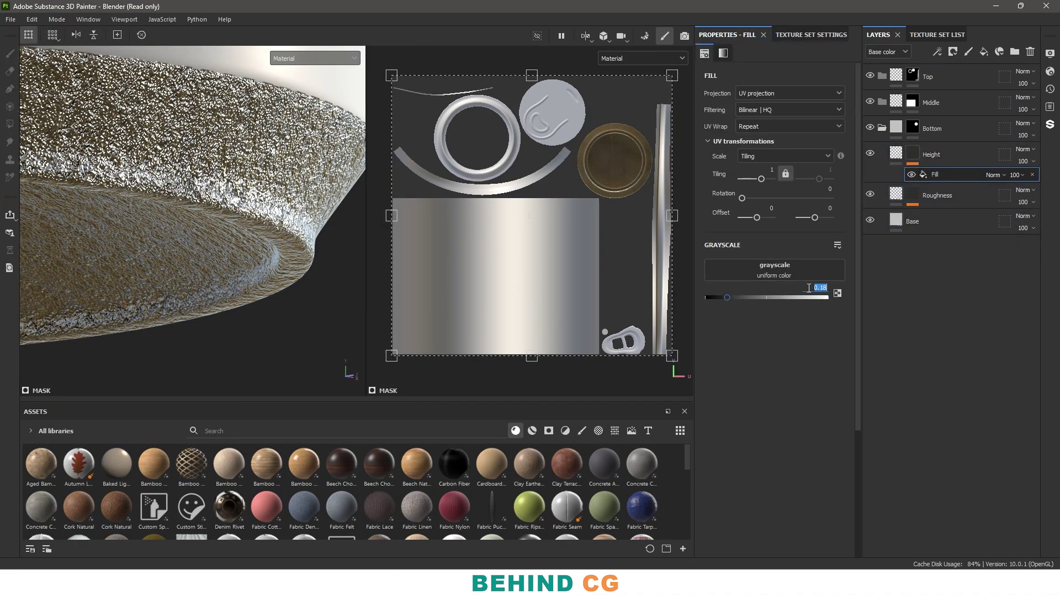
click(809, 288)
text(.025)
key(Return)
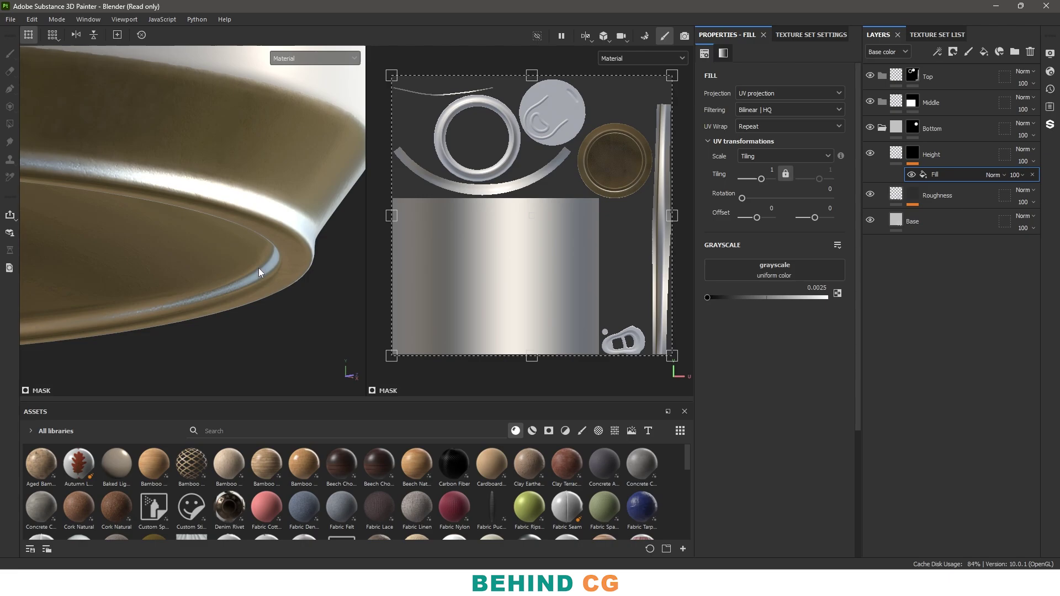
alt+drag(258, 267, 260, 237)
shift+right_drag(260, 233, 326, 252)
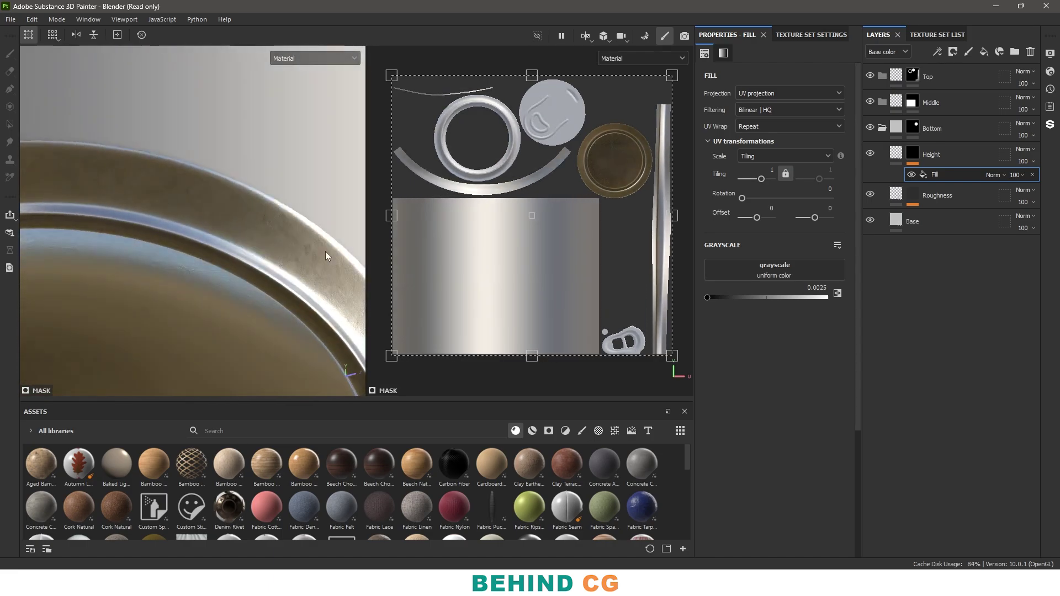
alt+drag(315, 271, 326, 307)
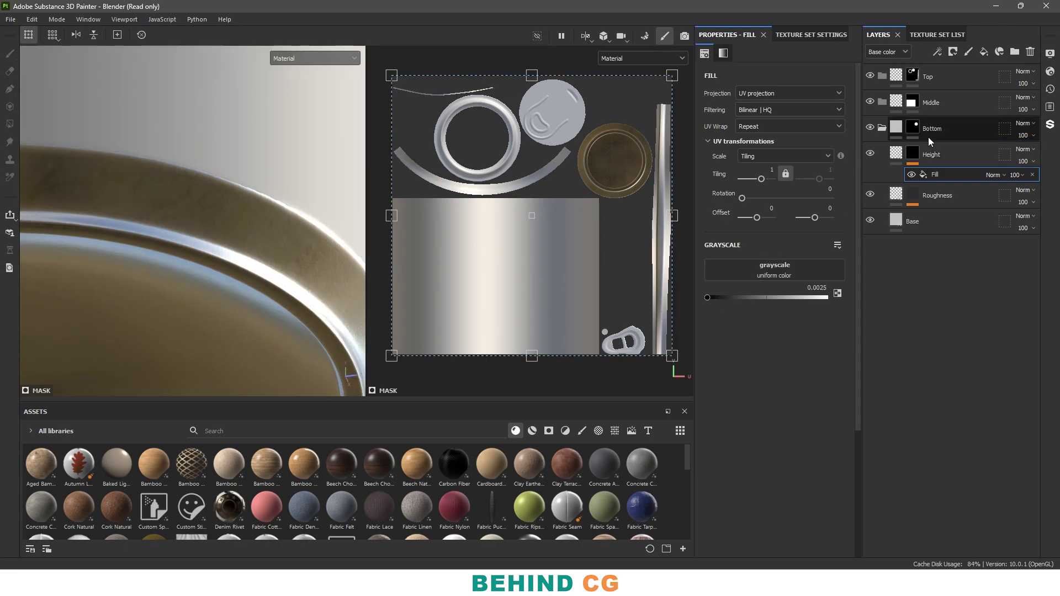
- Copy the Height, Roughness and Base layers from the Bottom folder, collapse that folder, and paste them into the Top folder
click(954, 155)
shift+click(956, 216)
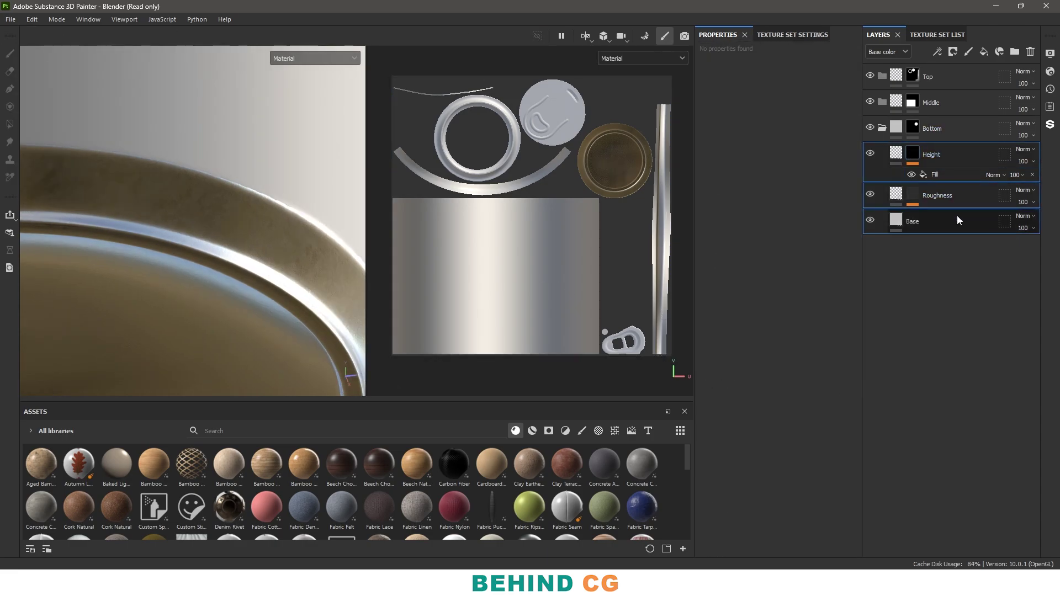
click(883, 129)
click(949, 80)
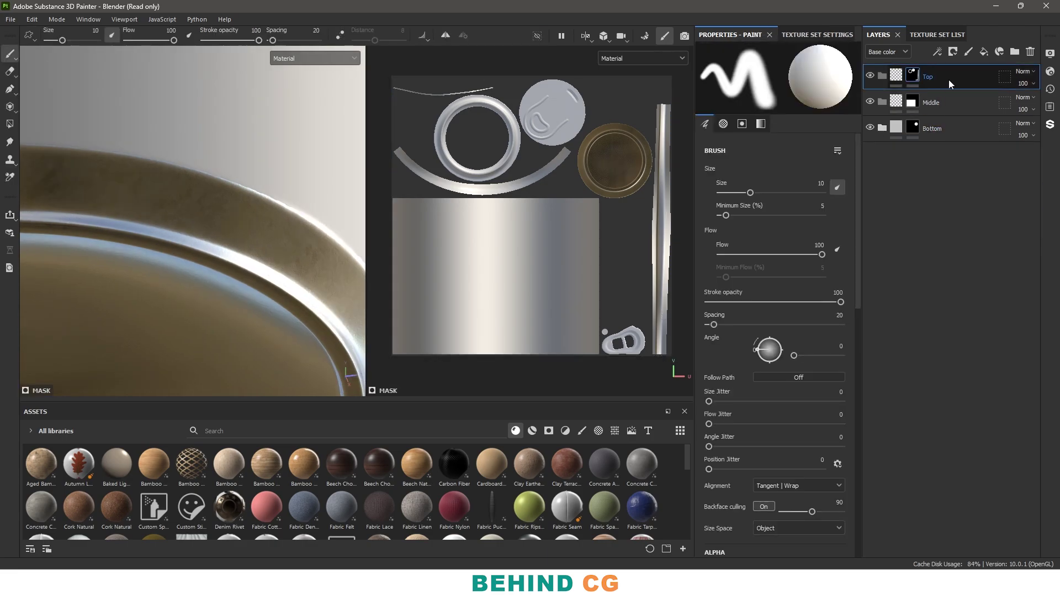
key(ctrl+v)
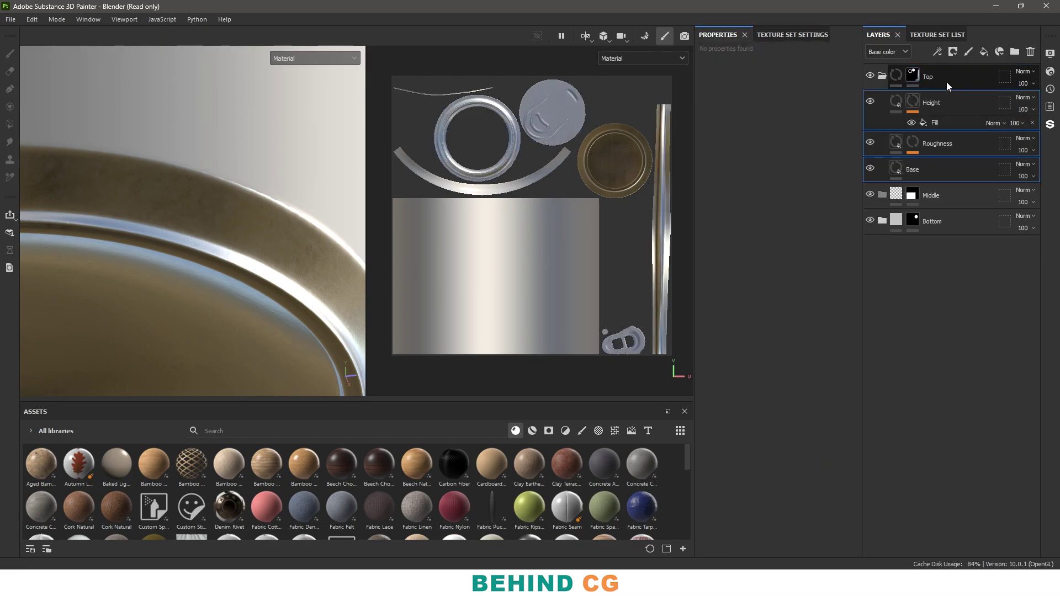
- Examine the can's lid, pull tab and rim with the pasted layers from several angles
scroll(224, 206, down, 5)
alt+drag(224, 206, 188, 359)
alt+middle_drag(188, 359, 254, 272)
scroll(254, 273, up, 4)
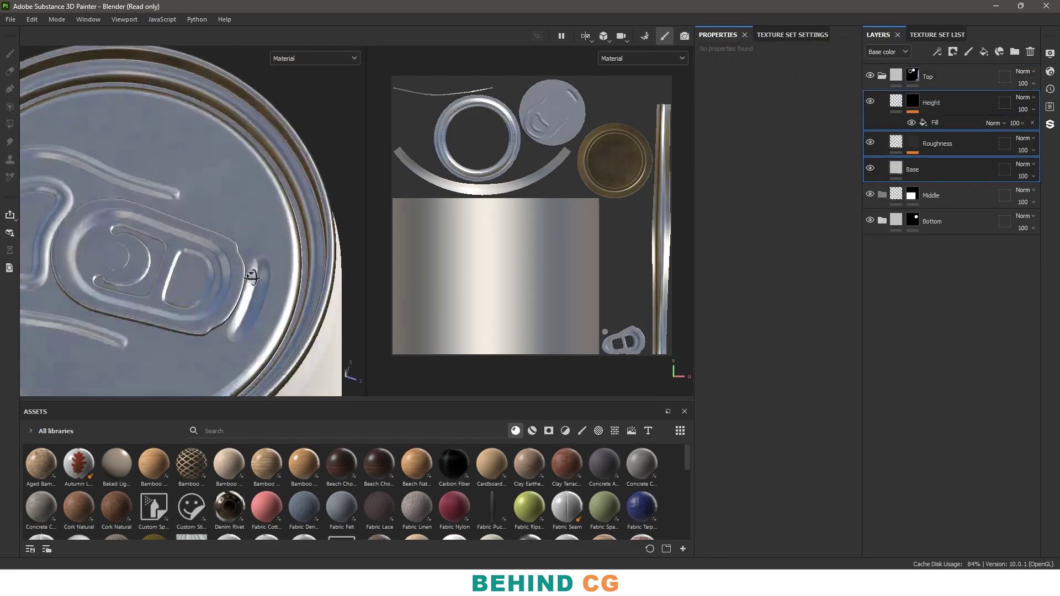
alt+drag(254, 272, 232, 271)
scroll(232, 271, up, 2)
shift+right_drag(232, 271, 229, 296)
alt+drag(228, 295, 252, 259)
scroll(249, 249, up, 2)
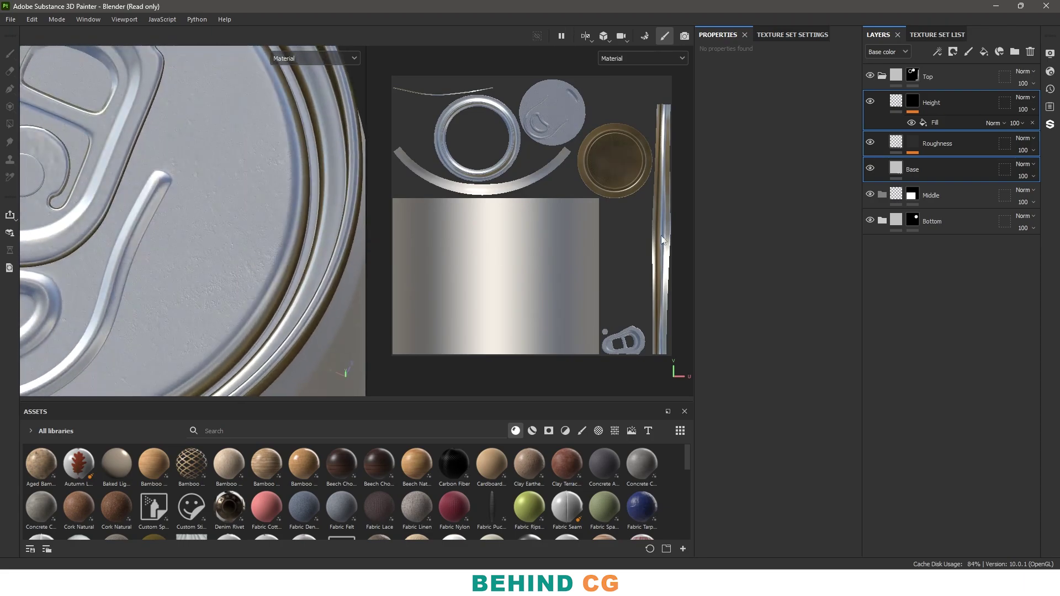
- Search the resources for "brush" and replace the Top folder Roughness layer's texture with Grunge Wipe Brushed
click(930, 150)
click(913, 143)
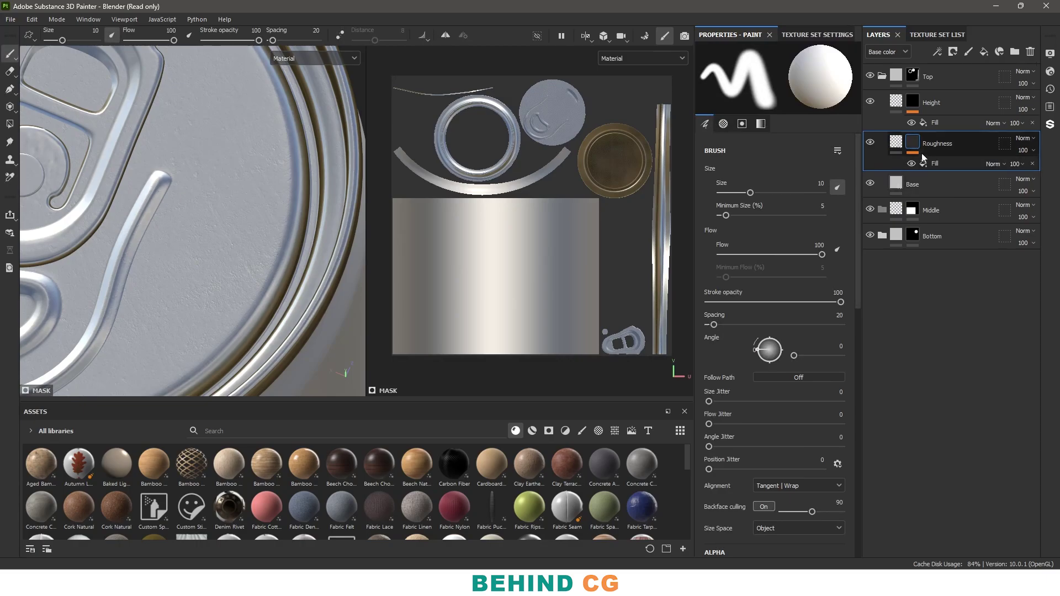
click(896, 143)
click(787, 340)
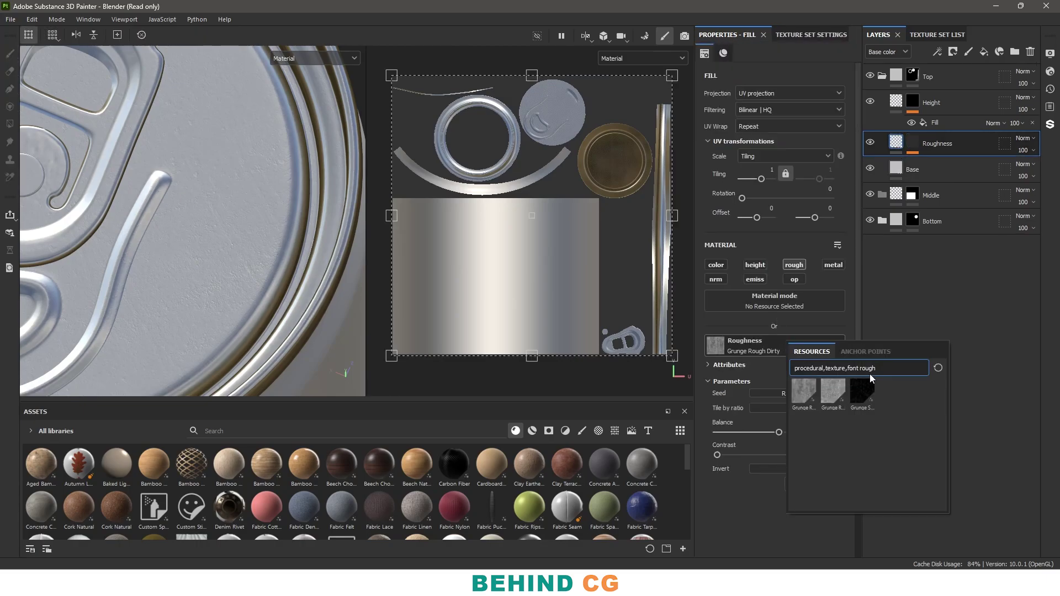
key(BackSpace)
key(BackSpace)
key(BackSpace)
key(BackSpace)
key(BackSpace)
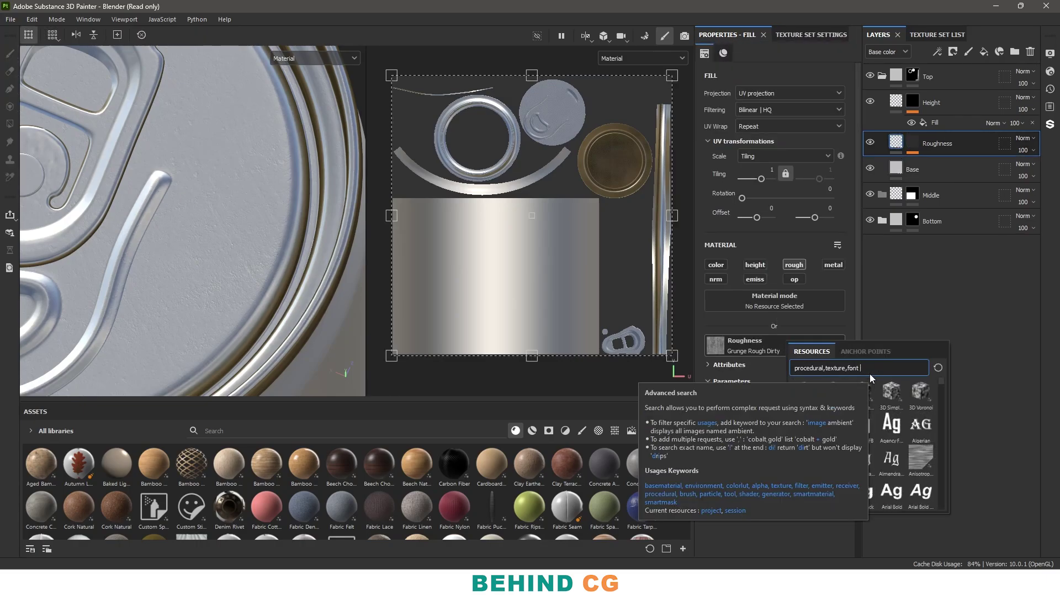
text(brush)
mouse_move(835, 393)
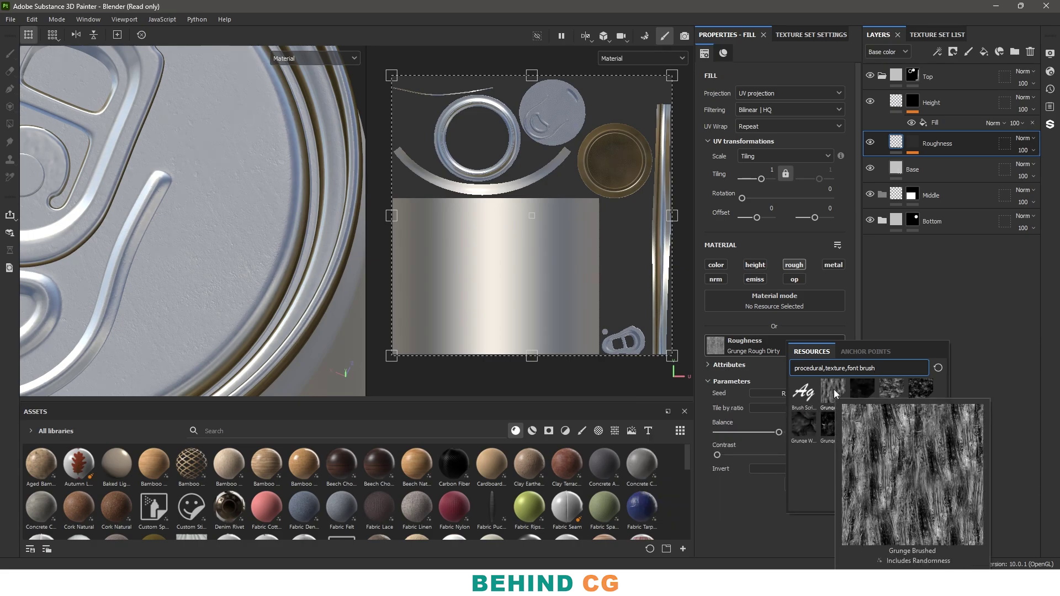
mouse_move(793, 436)
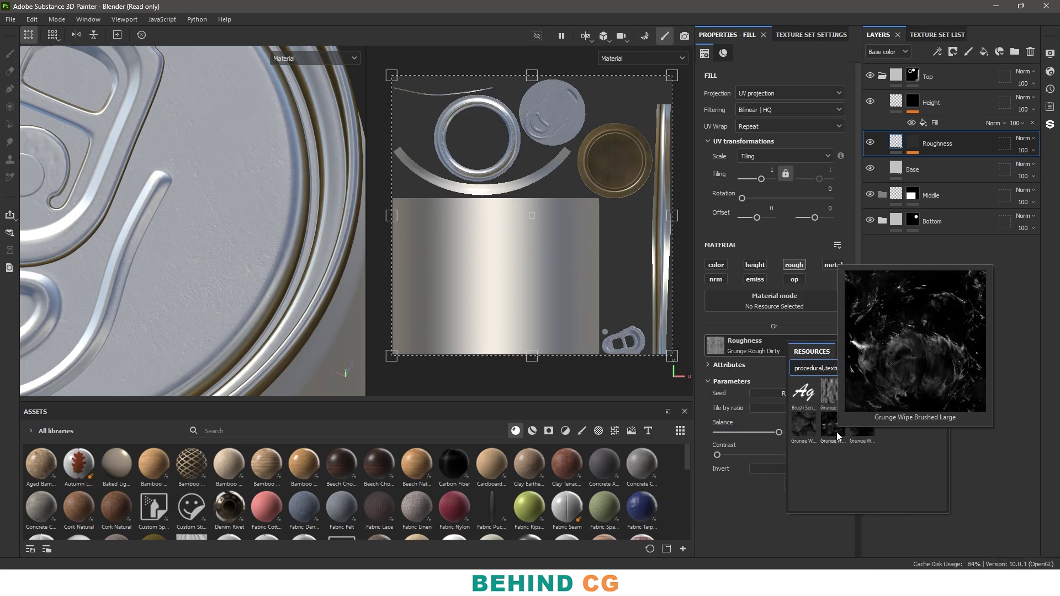
click(814, 431)
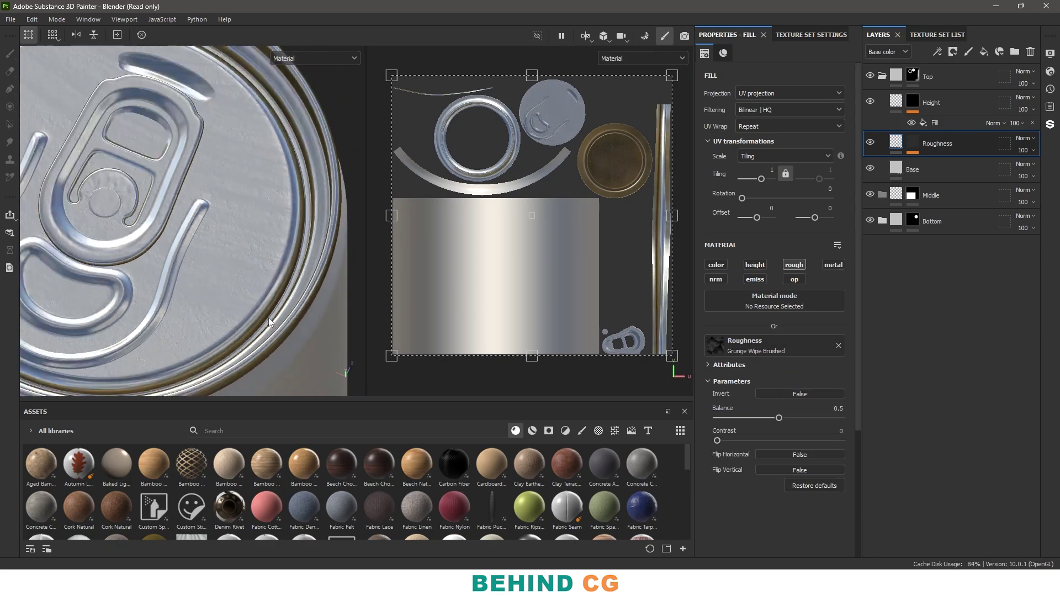
- Set the tiling of the Top folder's Roughness layer to 5
alt+drag(269, 322, 237, 213)
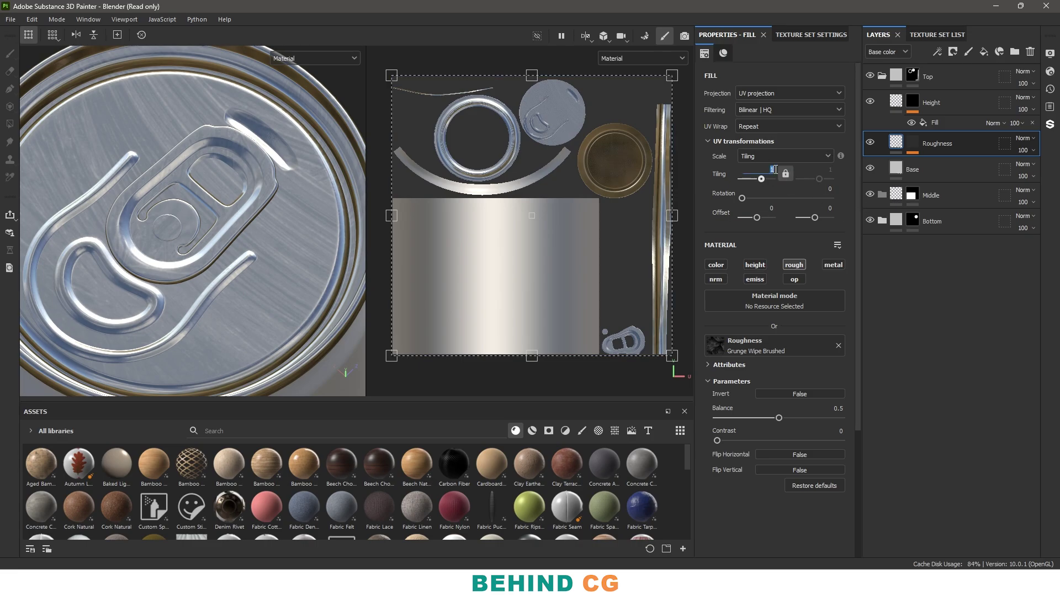
text(5)
key(Return)
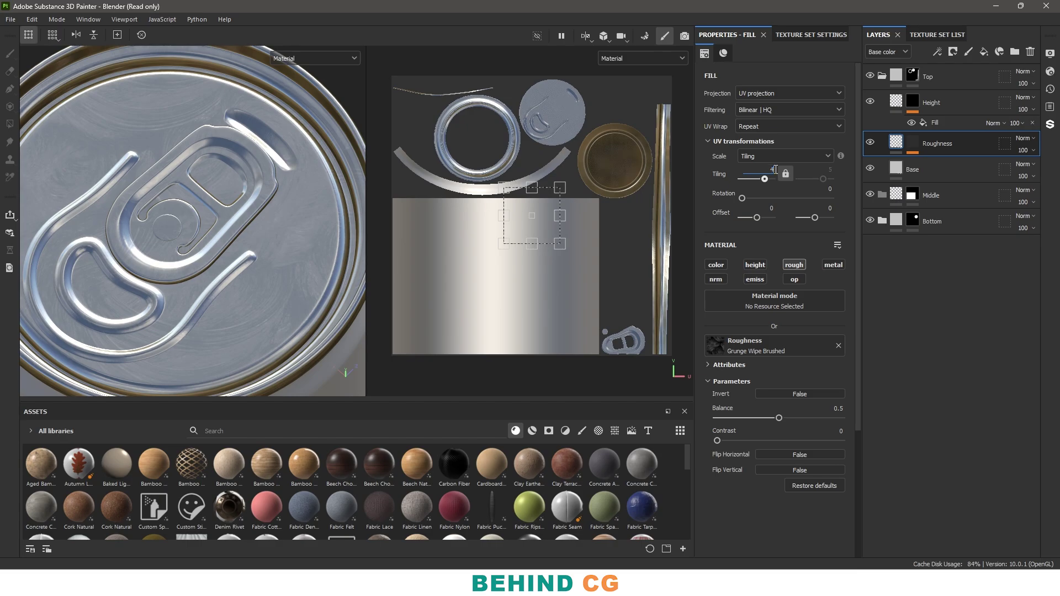
- Try a tiling of 4 on the Top folder's Roughness layer and set it back to 5
key(Return)
alt+drag(125, 192, 277, 274)
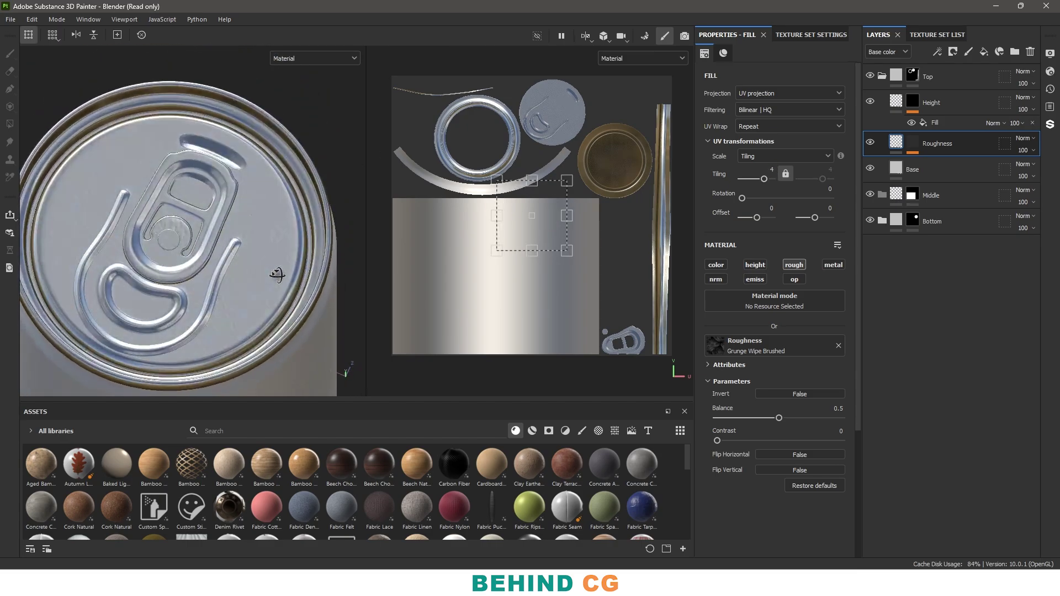
click(772, 169)
key(Return)
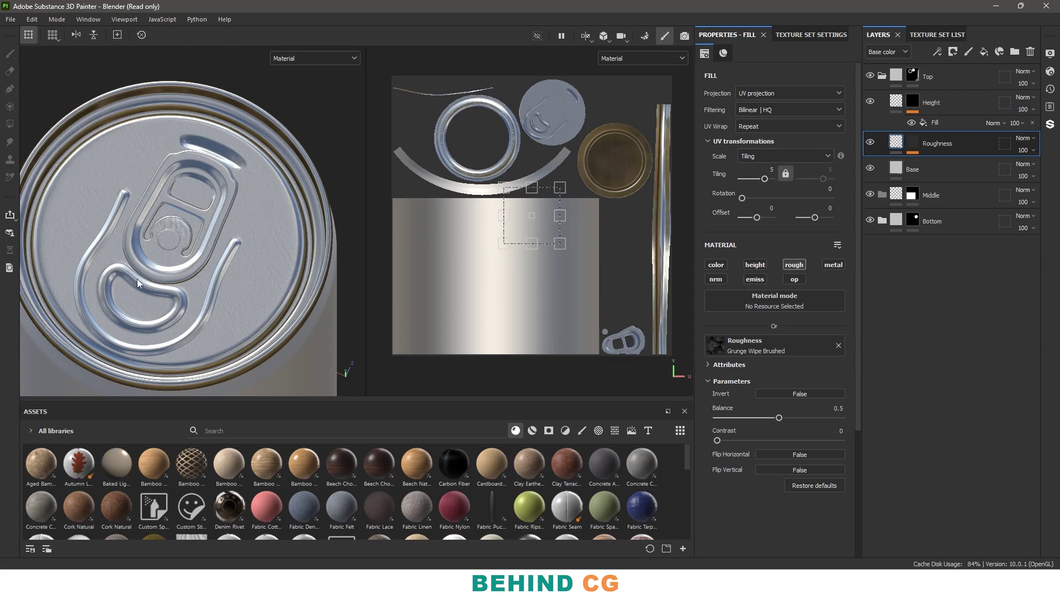
scroll(140, 284, up, 3)
alt+drag(298, 315, 310, 265)
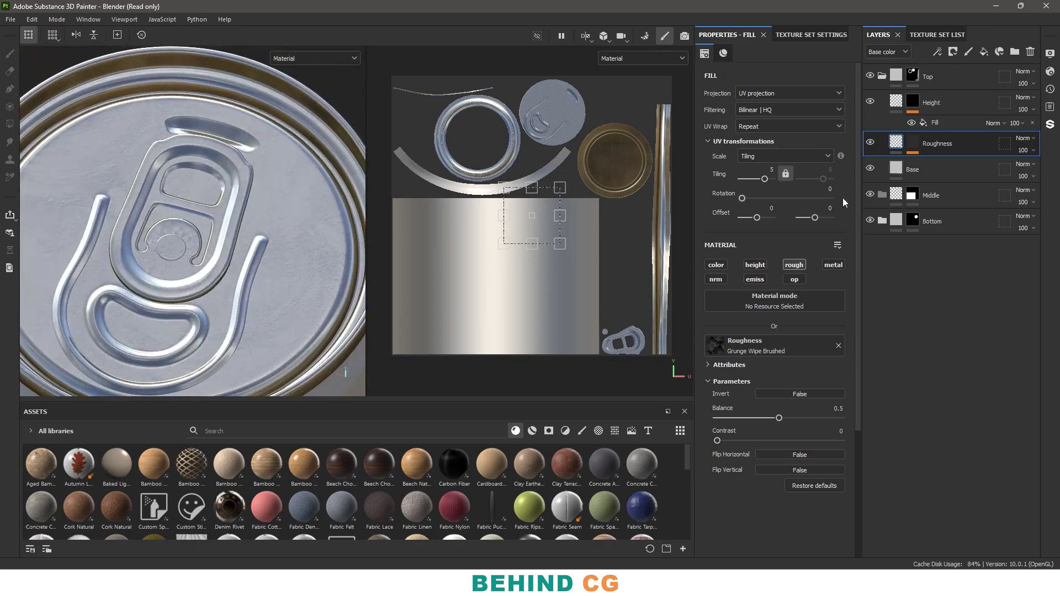
- Raise the grayscale of the fill in the Top folder's Roughness layer mask to about 0.28
click(912, 144)
click(940, 161)
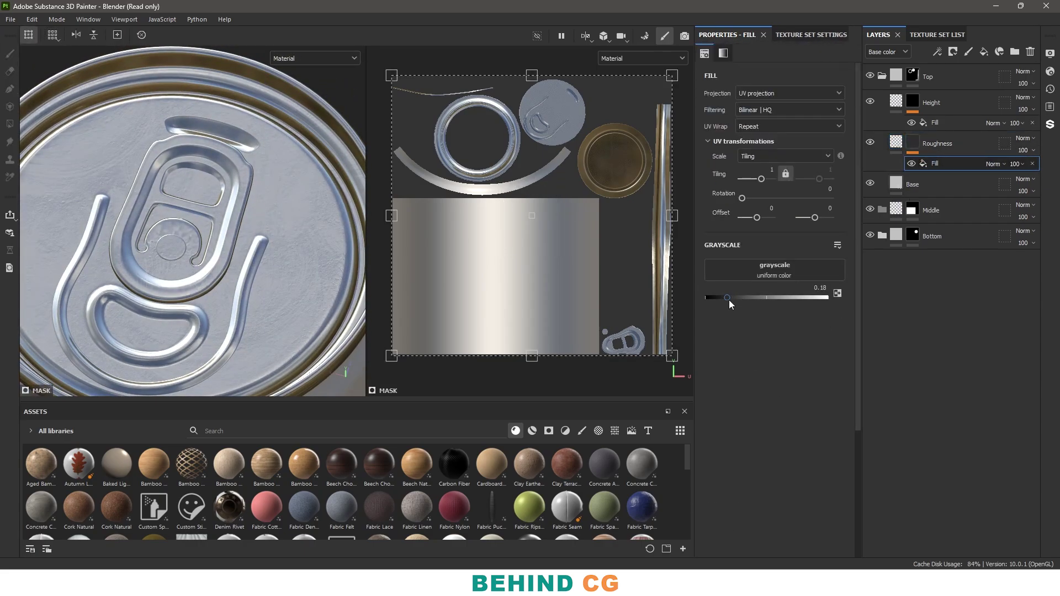
drag(729, 298, 741, 297)
alt+drag(216, 246, 268, 281)
- Search the resources for "gru" and replace the Top folder Roughness layer's texture with Grunge Concrete
click(896, 143)
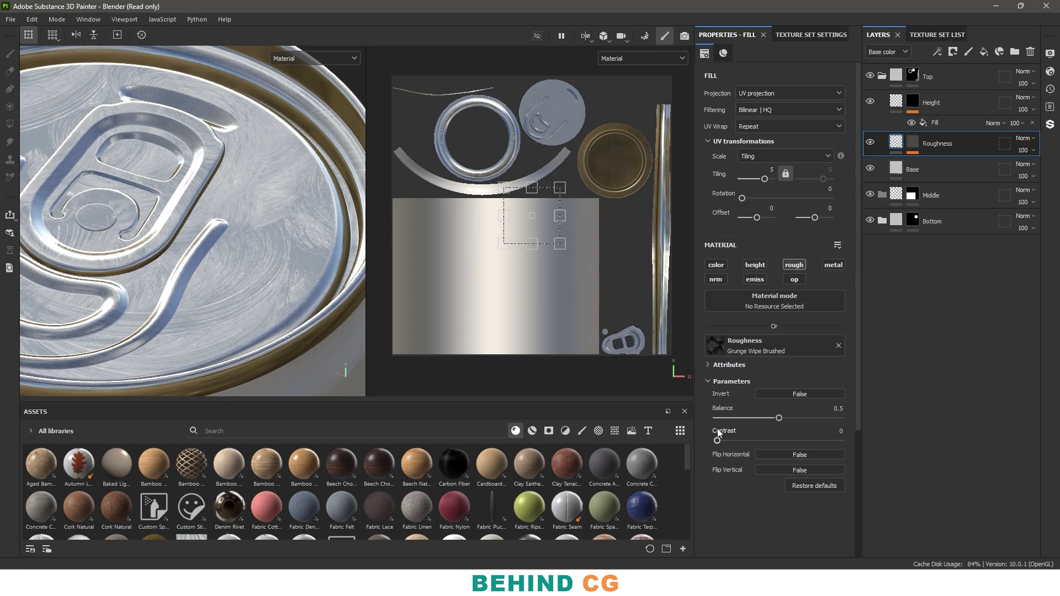
click(771, 349)
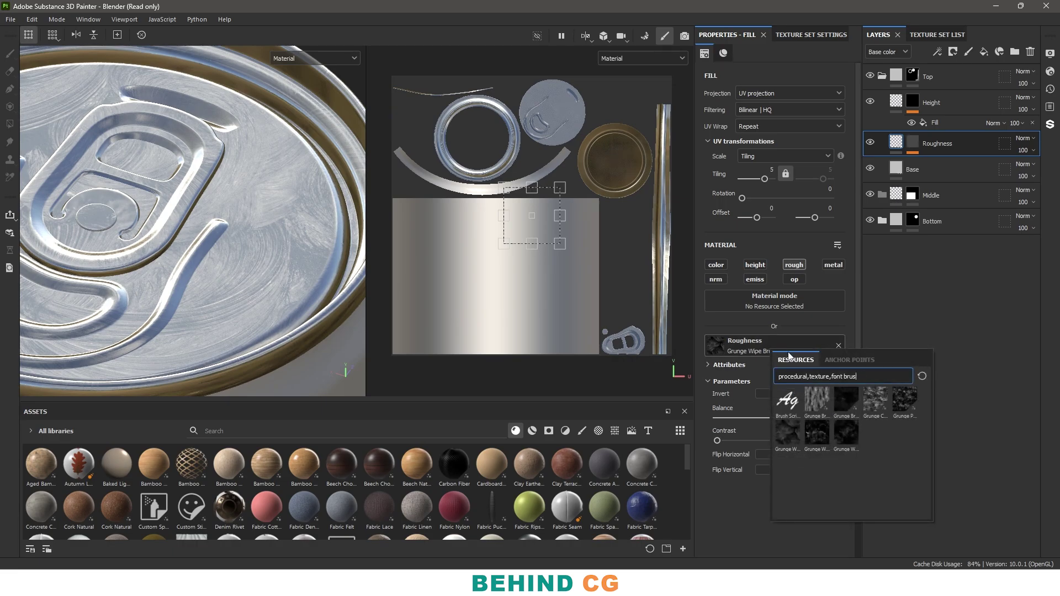
key(BackSpace)
key(BackSpace)
key(BackSpace)
key(BackSpace)
text(gru)
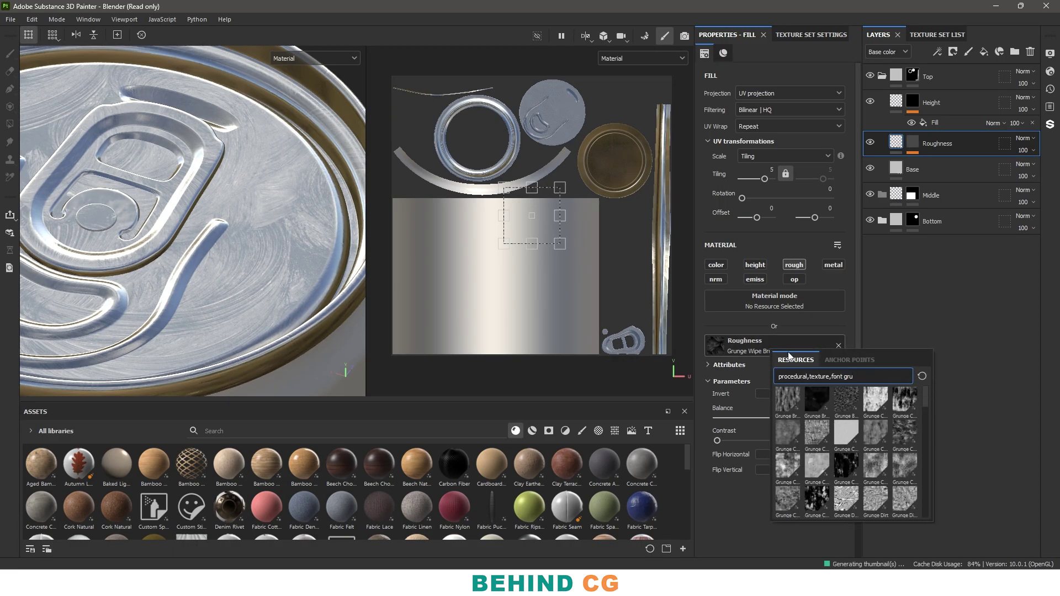
click(791, 430)
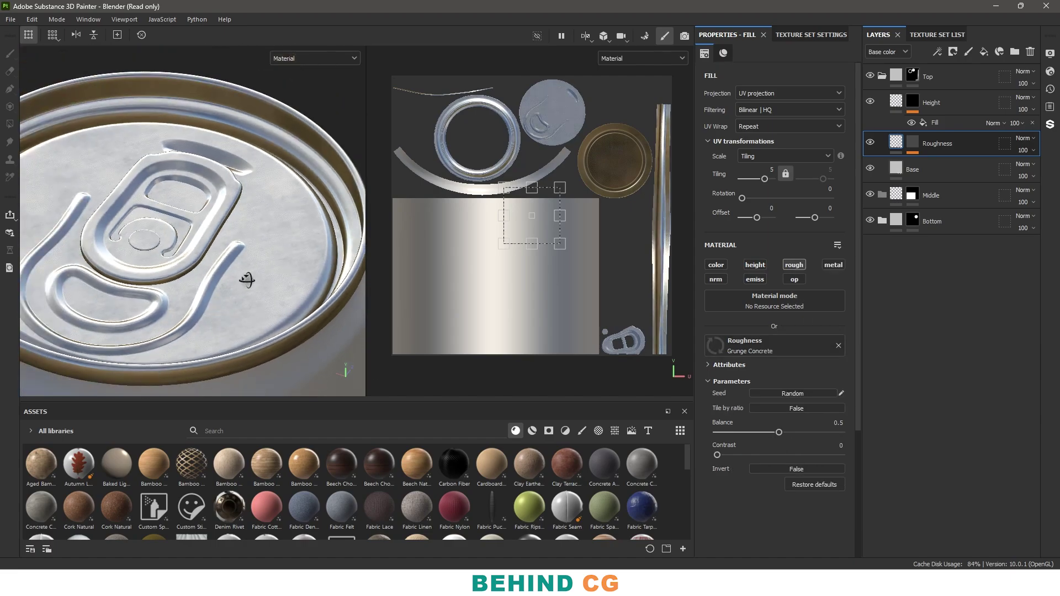
alt+drag(293, 300, 248, 240)
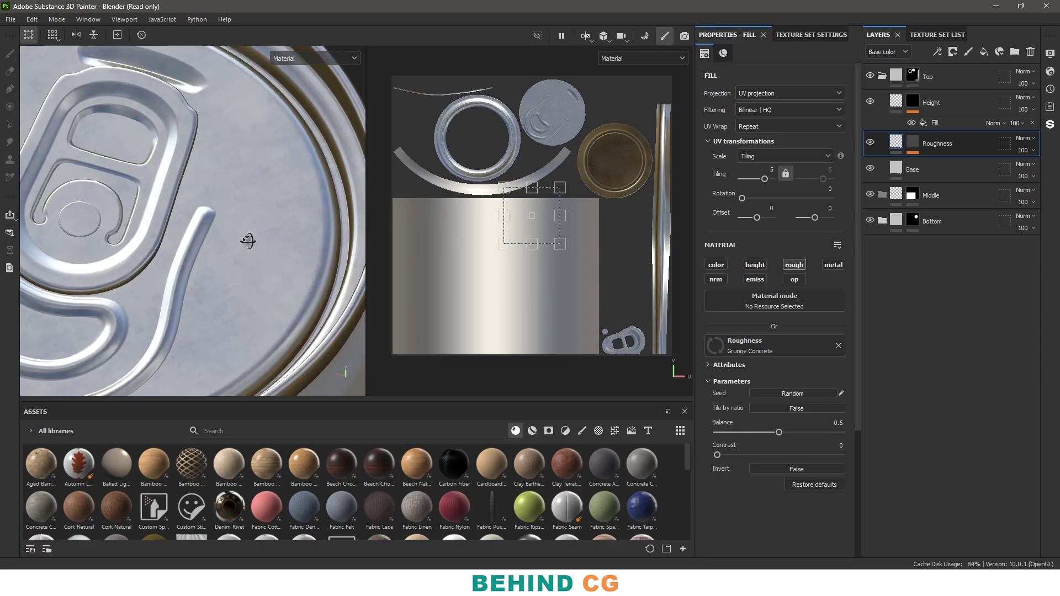
- Set the grayscale of the fill in the Top folder's Height layer mask to 0.004
click(942, 123)
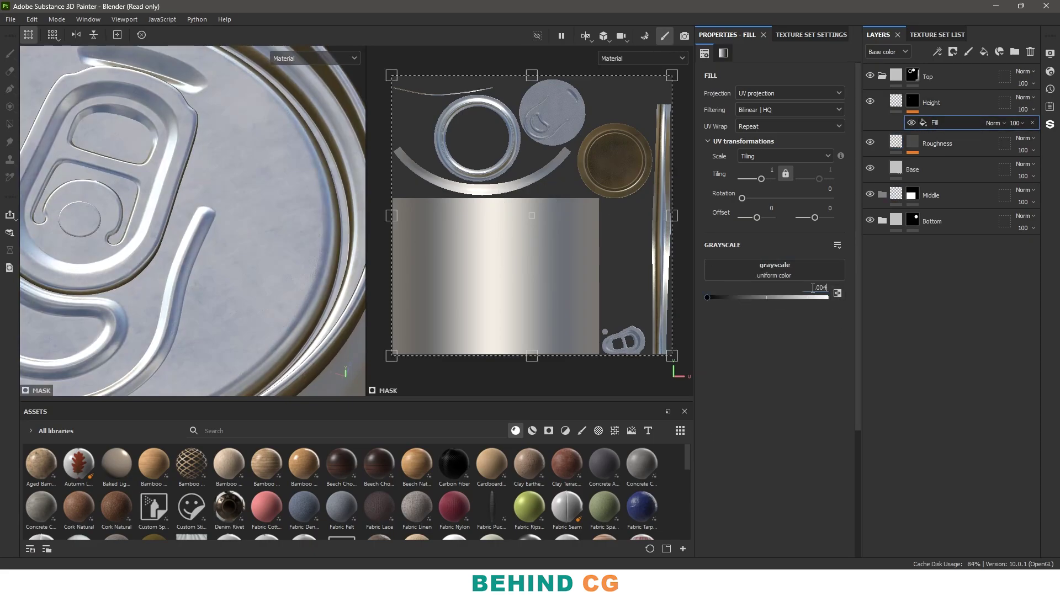
scroll(214, 251, down, 2)
alt+drag(215, 251, 224, 211)
scroll(224, 211, up, 3)
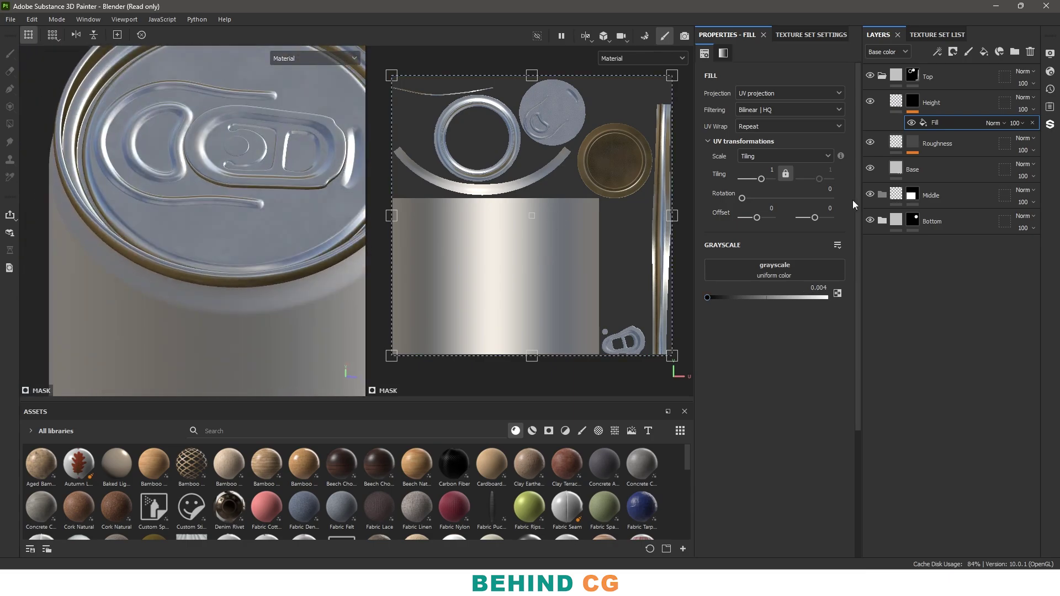
- Set the roughness of the Top folder's Base layer to 0.25
click(916, 169)
click(820, 405)
text(.2)
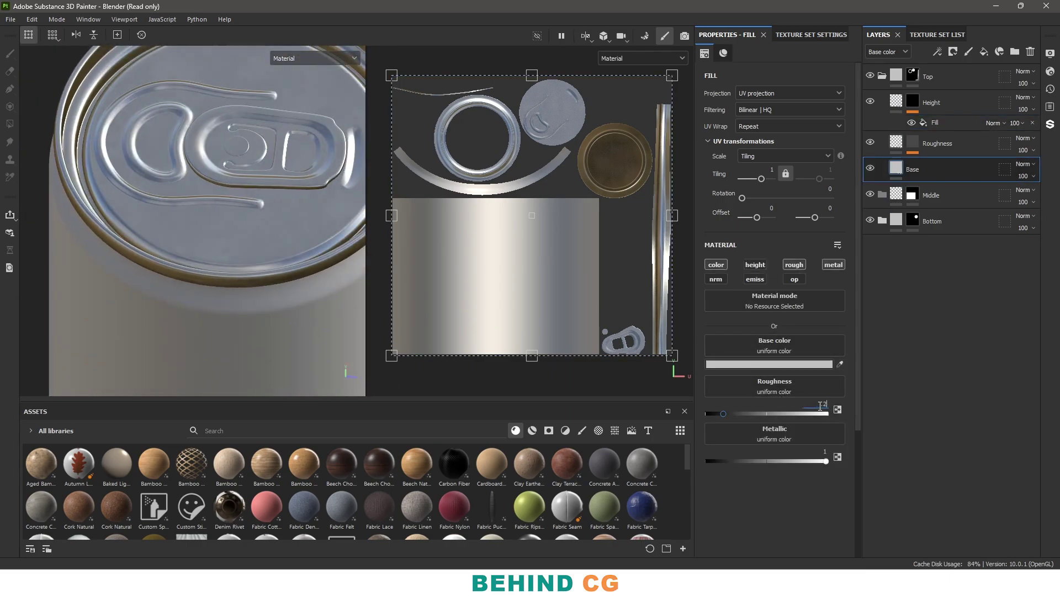
text(5)
key(Return)
- Examine the can's rim under different lighting and the whole body from the side
alt+drag(309, 171, 201, 192)
alt+middle_drag(226, 309, 207, 243)
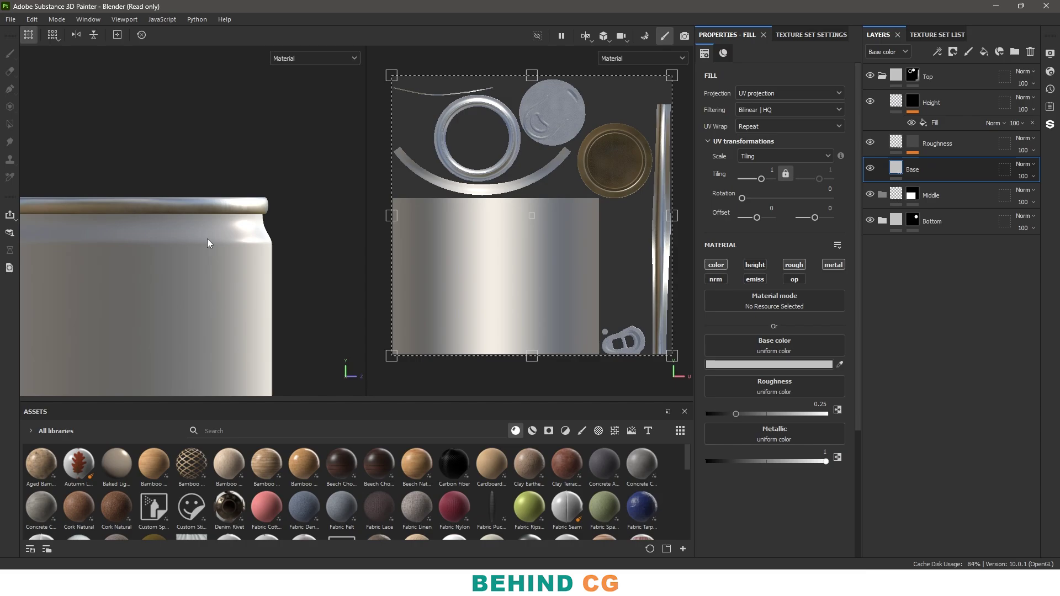
alt+drag(208, 244, 292, 298)
shift+right_drag(292, 299, 337, 288)
alt+drag(337, 289, 272, 245)
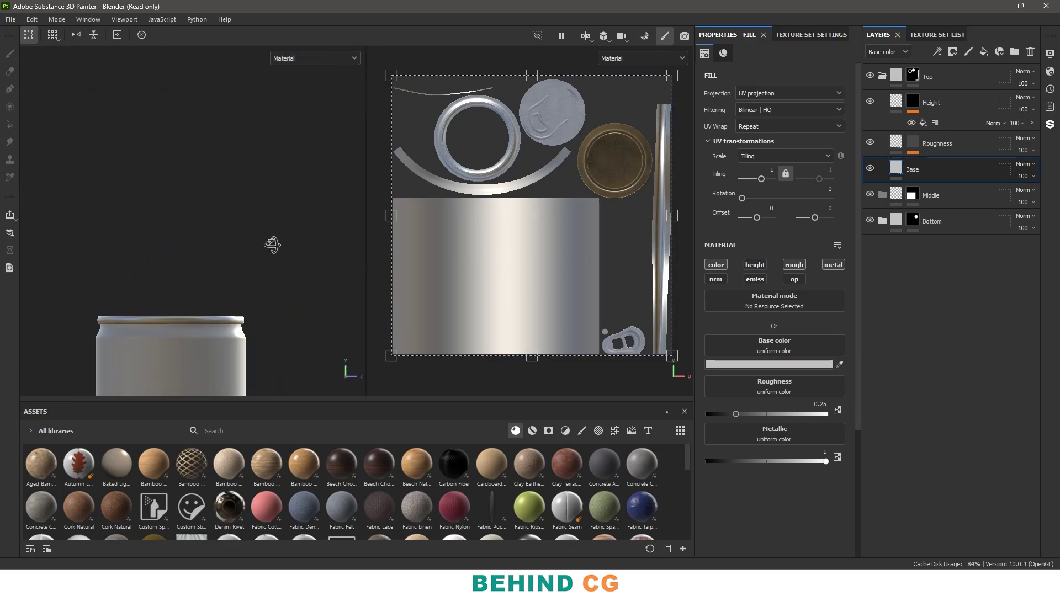
scroll(237, 220, down, 2)
alt+middle_drag(272, 245, 237, 227)
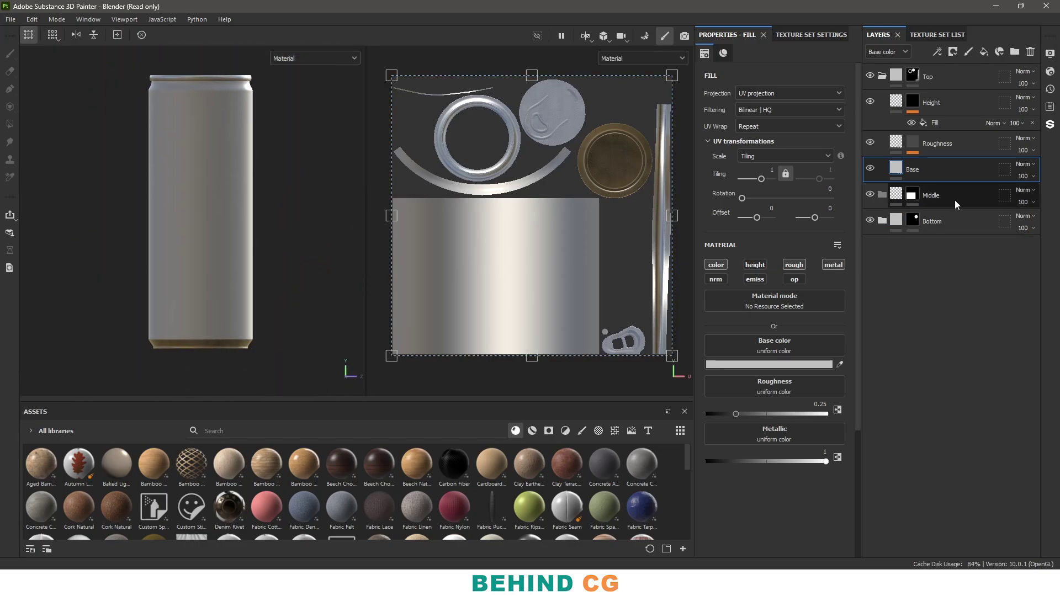
- Collapse the Top folder and add a fill layer named Base inside the Middle folder
click(884, 77)
click(950, 114)
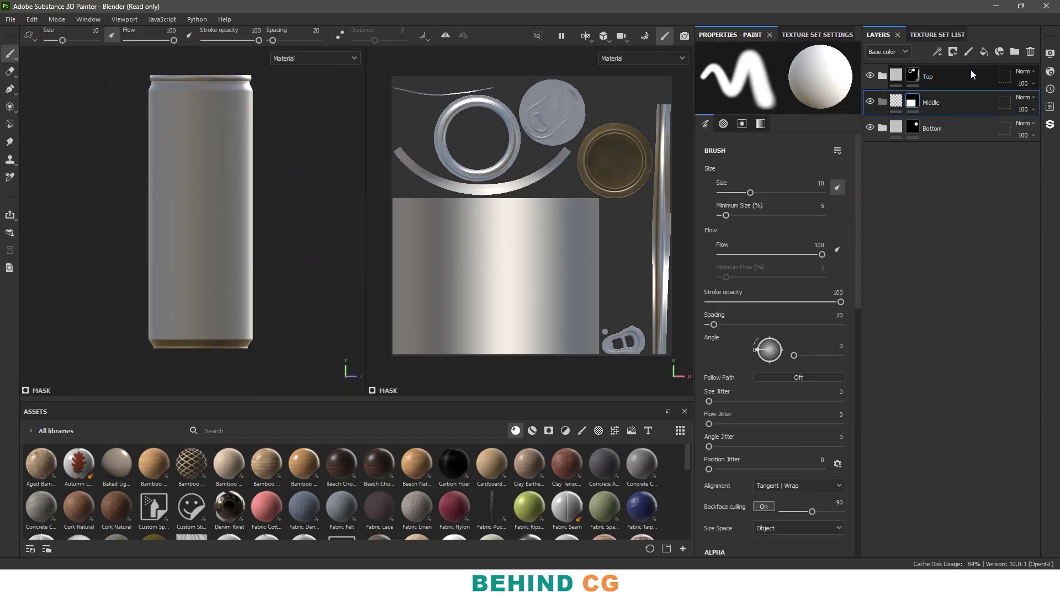
click(984, 51)
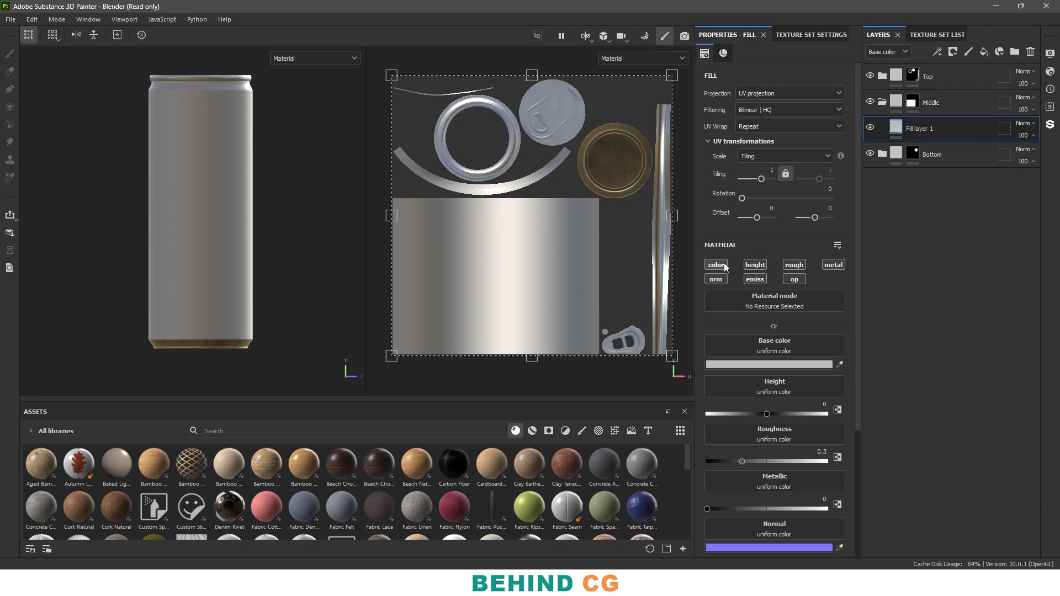
double_click(928, 130)
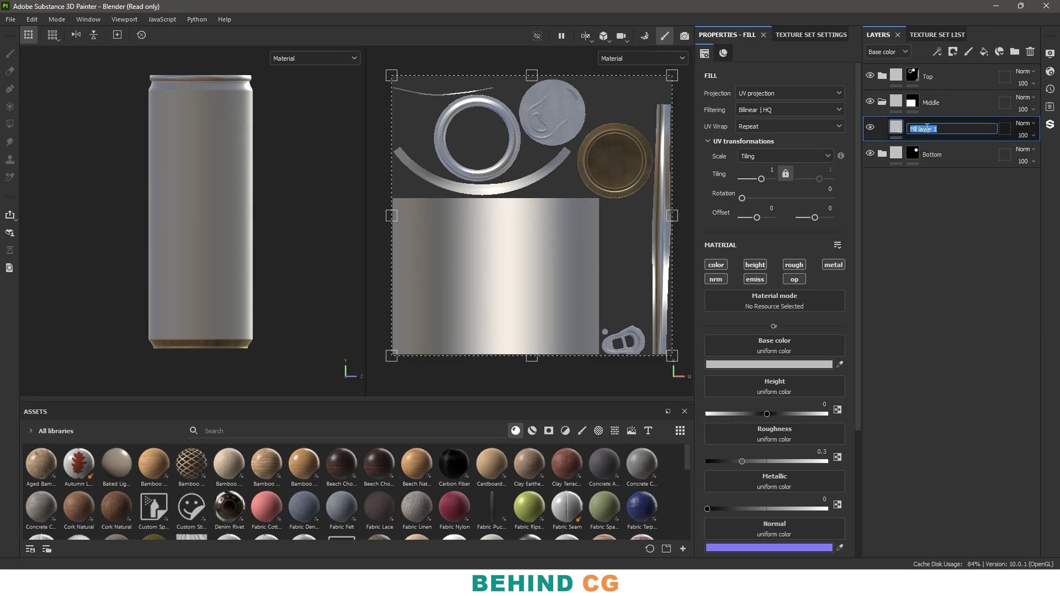
text(Base)
key(Return)
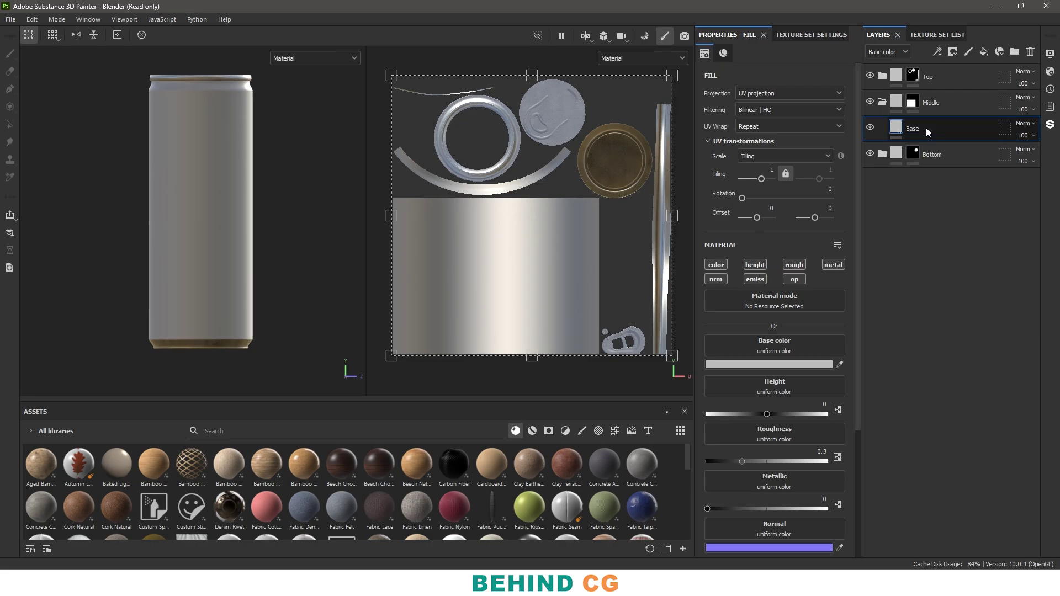
- Limit the Middle folder's Base layer to color and metal, with red base color DD4848 and metallic 0.8
alt+click(712, 268)
click(774, 363)
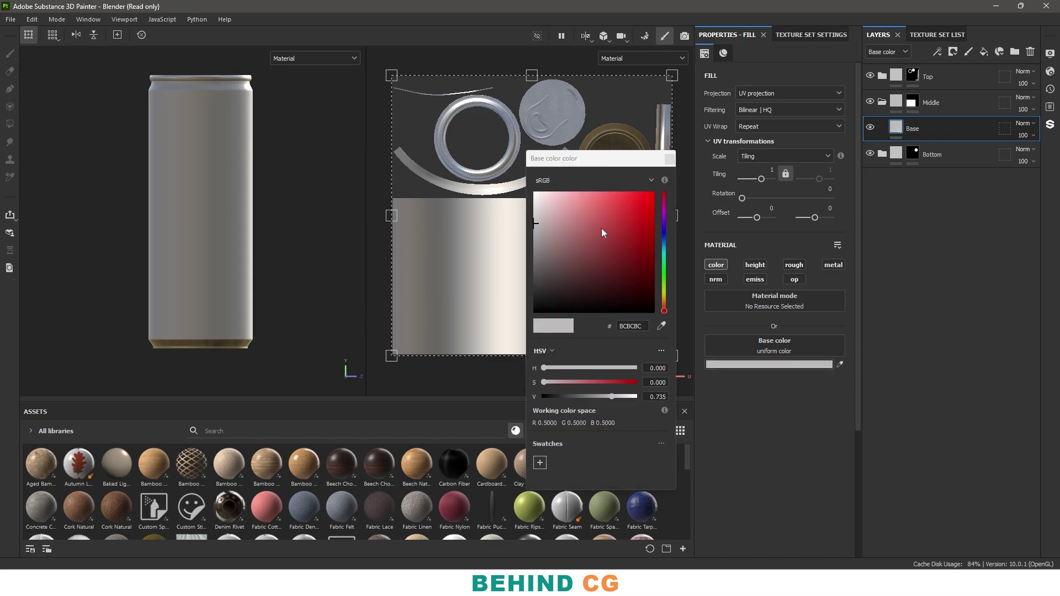
drag(601, 227, 615, 207)
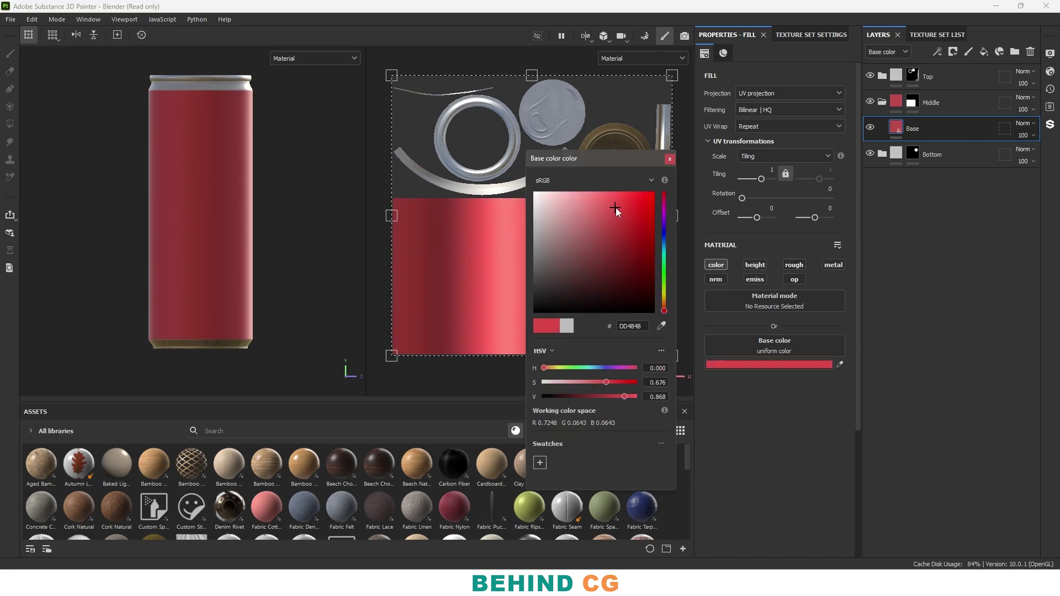
click(668, 158)
click(833, 265)
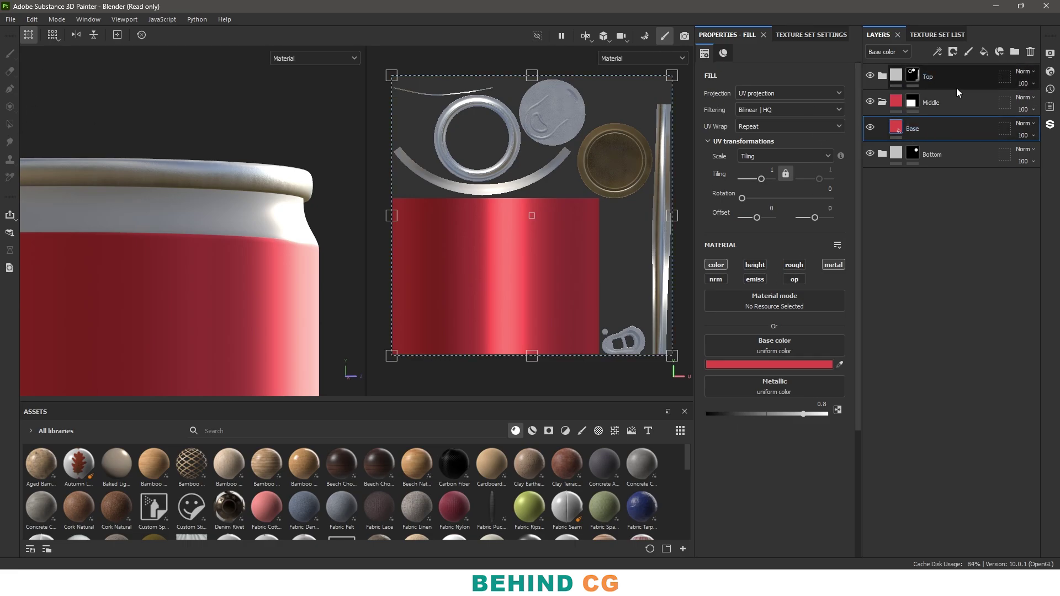
- Add the can's tapered neck to the Middle folder's mask using Polygon Fill in UV chunk mode
click(919, 103)
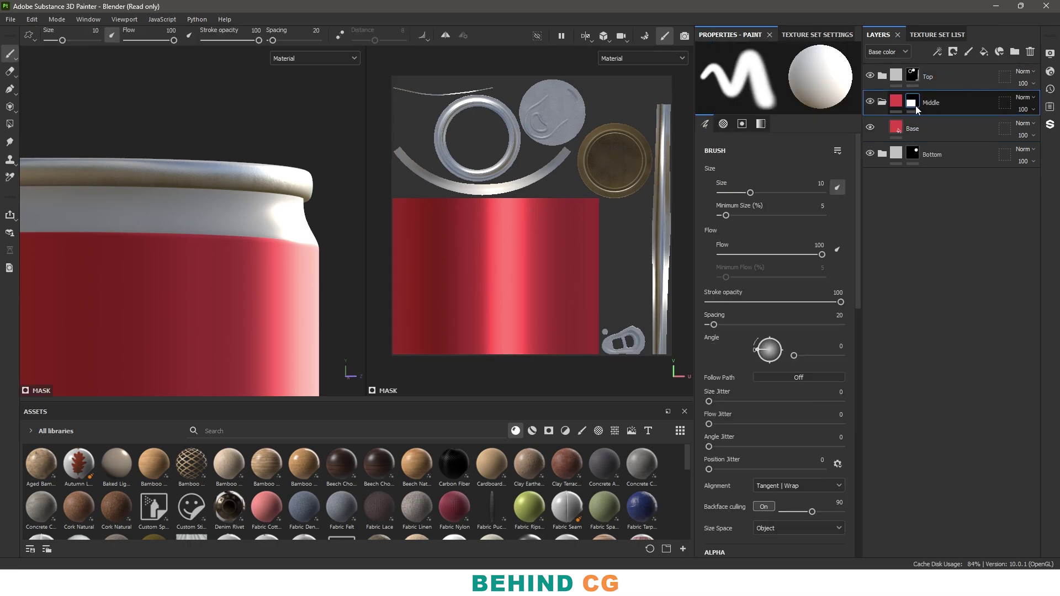
alt+click(916, 109)
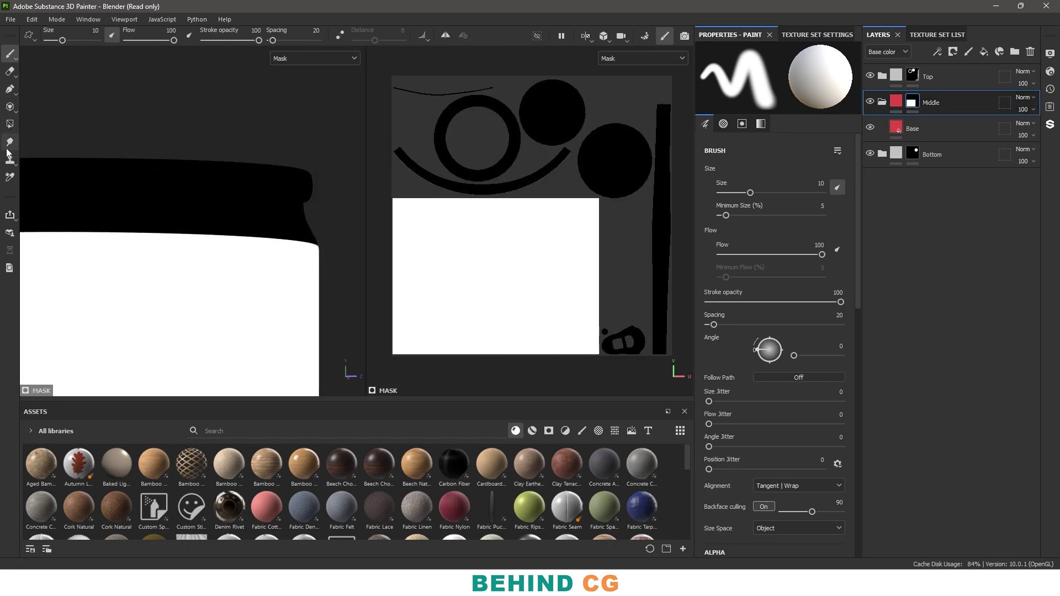
click(8, 129)
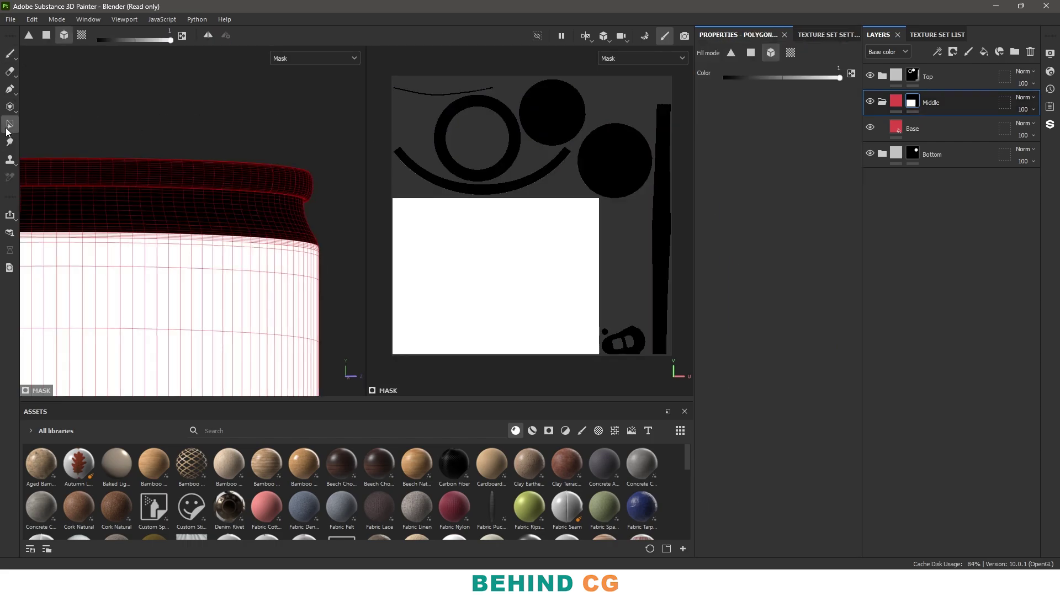
click(82, 35)
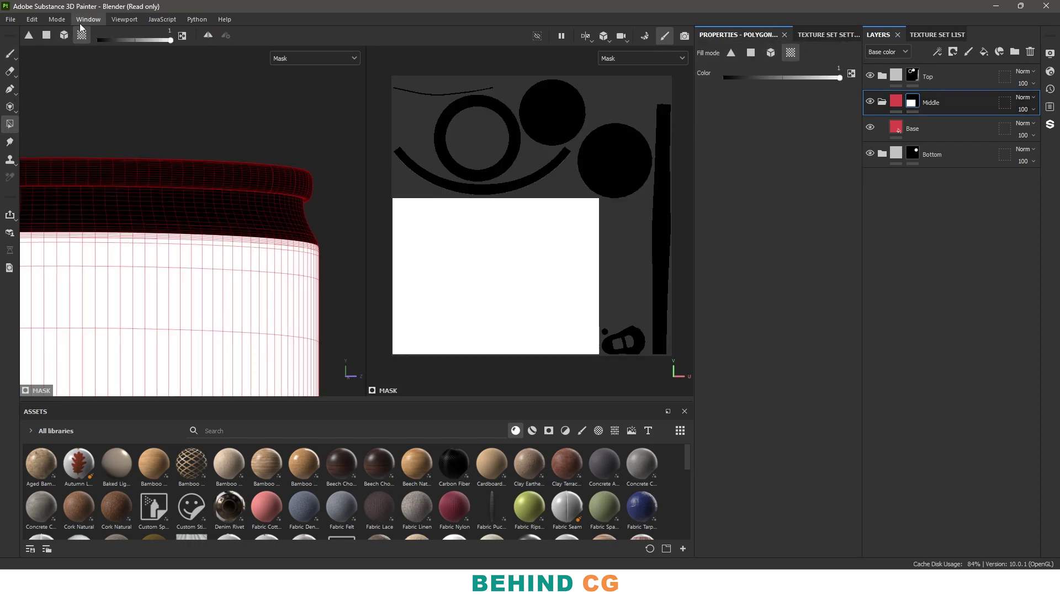
click(194, 217)
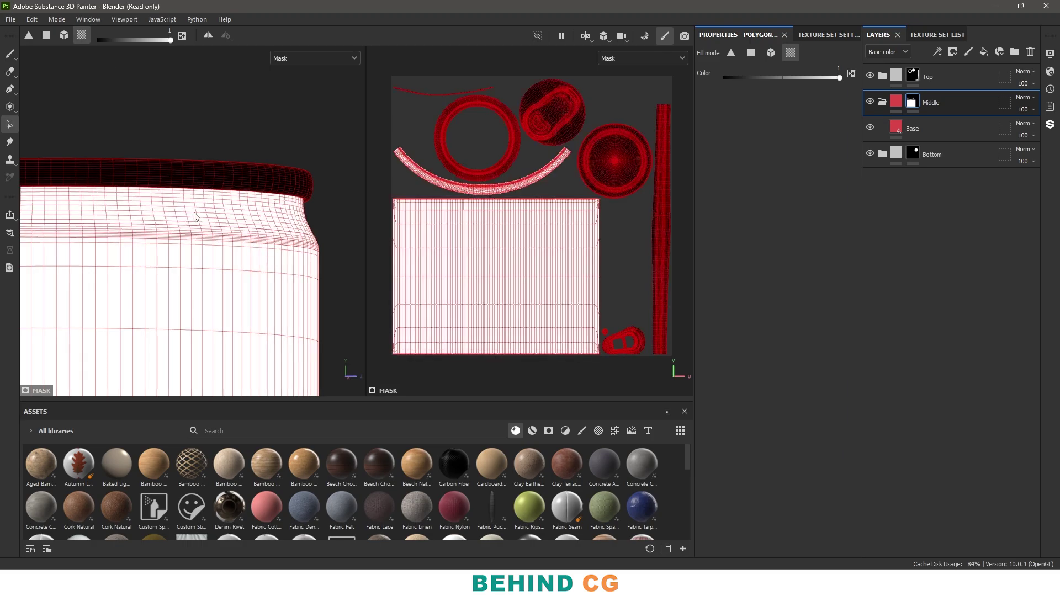
scroll(226, 266, down, 3)
alt+middle_drag(234, 319, 230, 254)
alt+drag(230, 254, 208, 326)
- Return to the Paint tool and material display, and examine the red neck below the rim
click(9, 53)
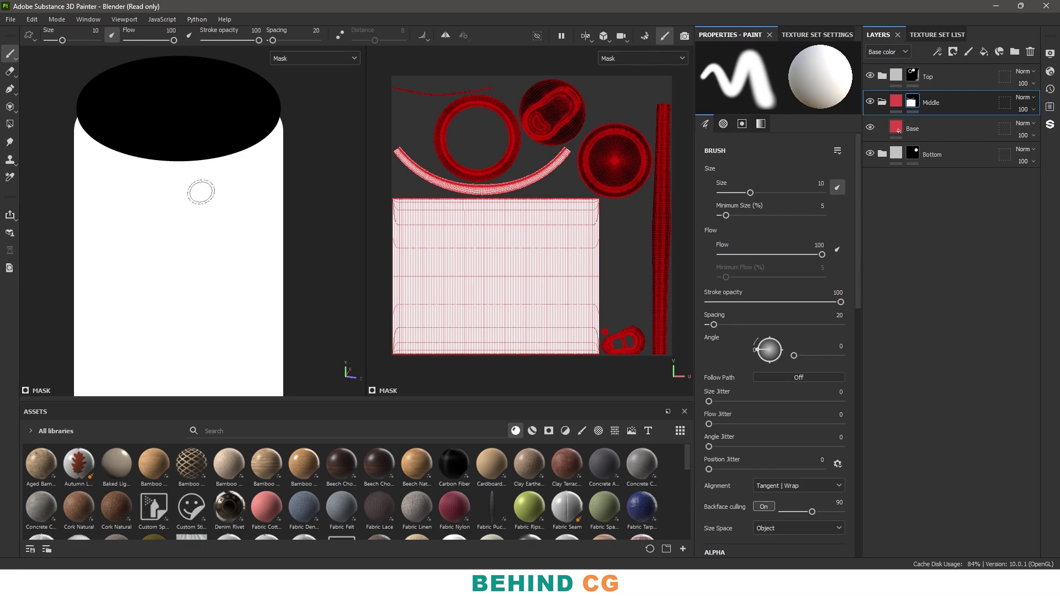
key(m)
scroll(223, 213, down, 1)
alt+drag(223, 214, 249, 251)
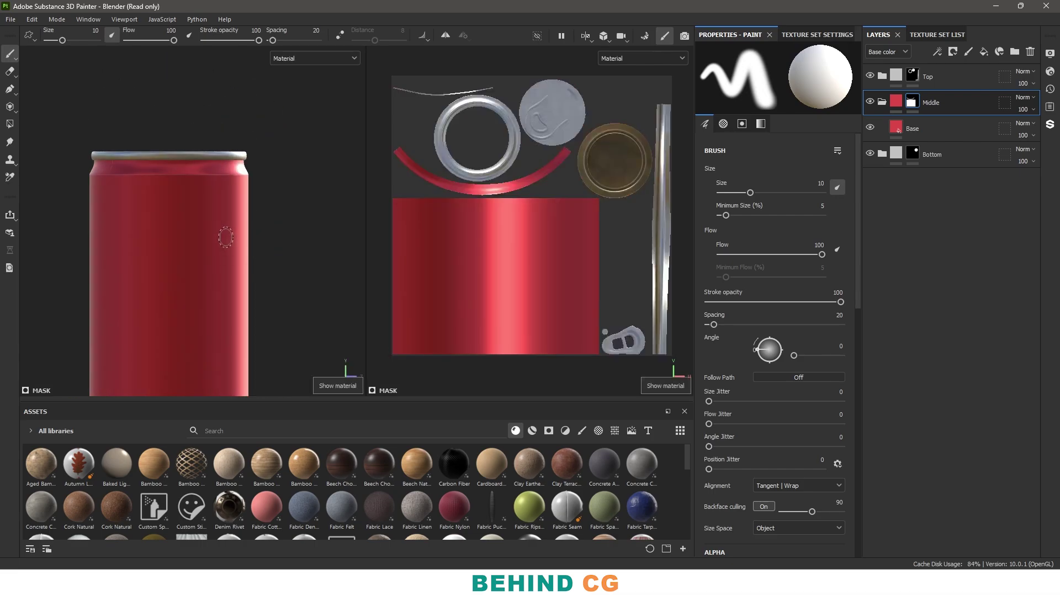
scroll(231, 168, up, 4)
alt+drag(231, 169, 298, 259)
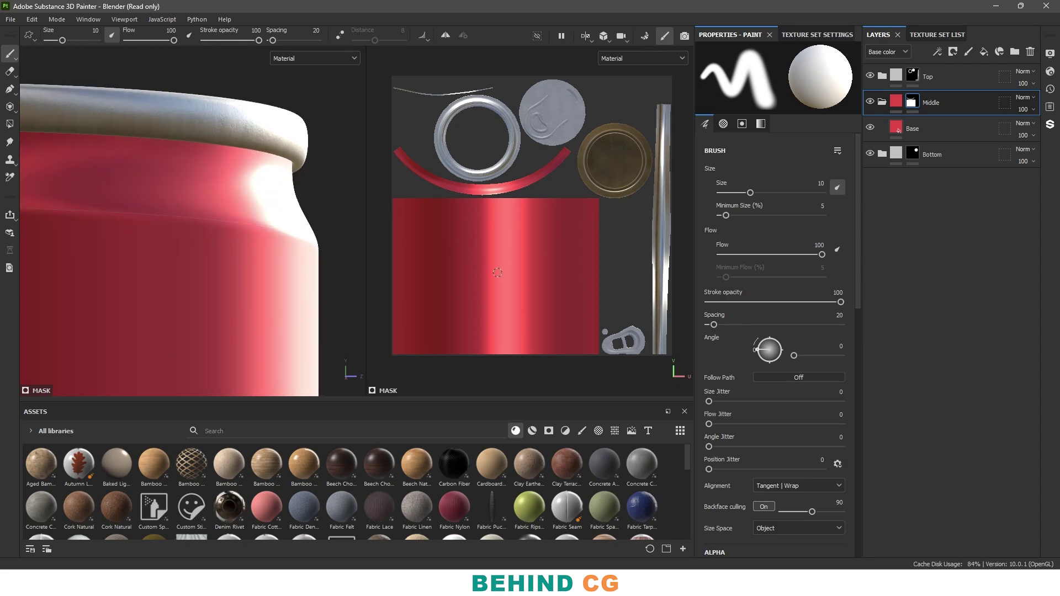
- Copy the Top folder's Roughness layer into the Middle folder above its Base layer, and collapse the Top folder
click(882, 79)
click(951, 142)
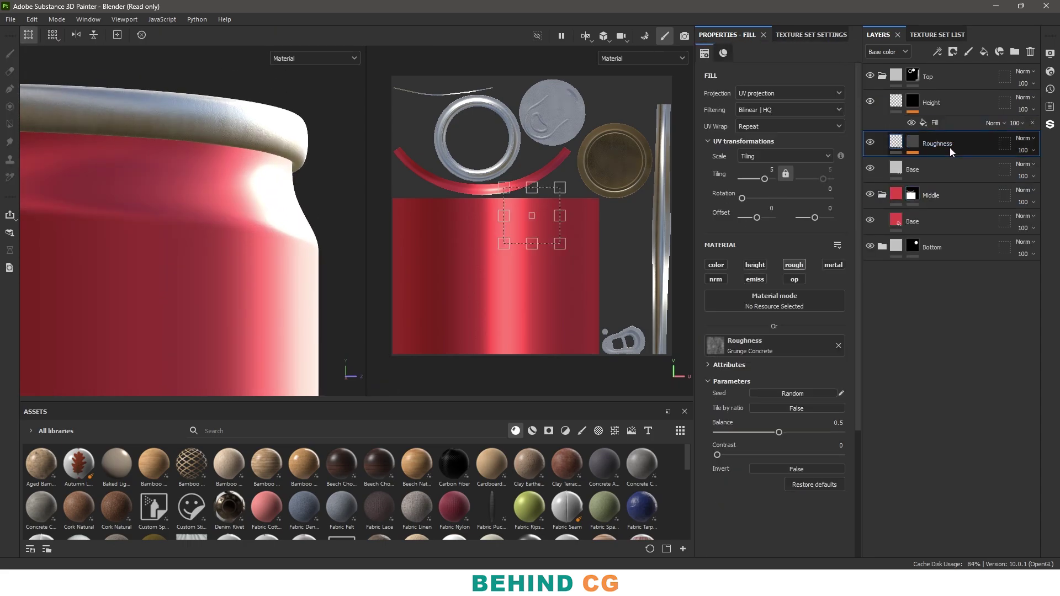
click(943, 190)
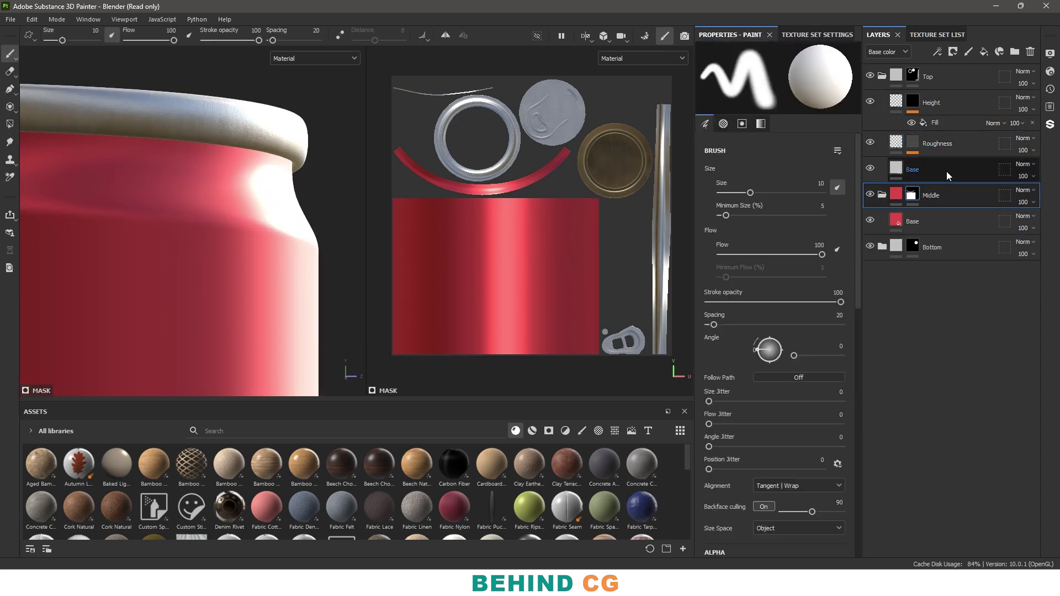
click(946, 172)
click(882, 76)
click(951, 129)
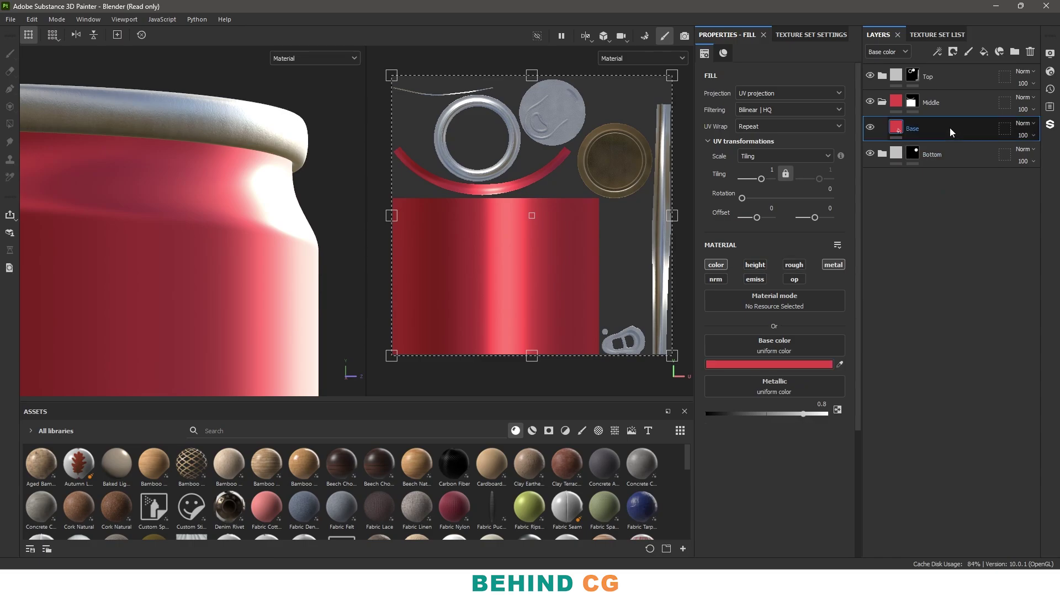
key(ctrl+v)
scroll(189, 273, up, 2)
alt+drag(189, 272, 260, 258)
- Set the grayscale fill in the mask of the Middle folder's Roughness layer to 0.4
click(931, 155)
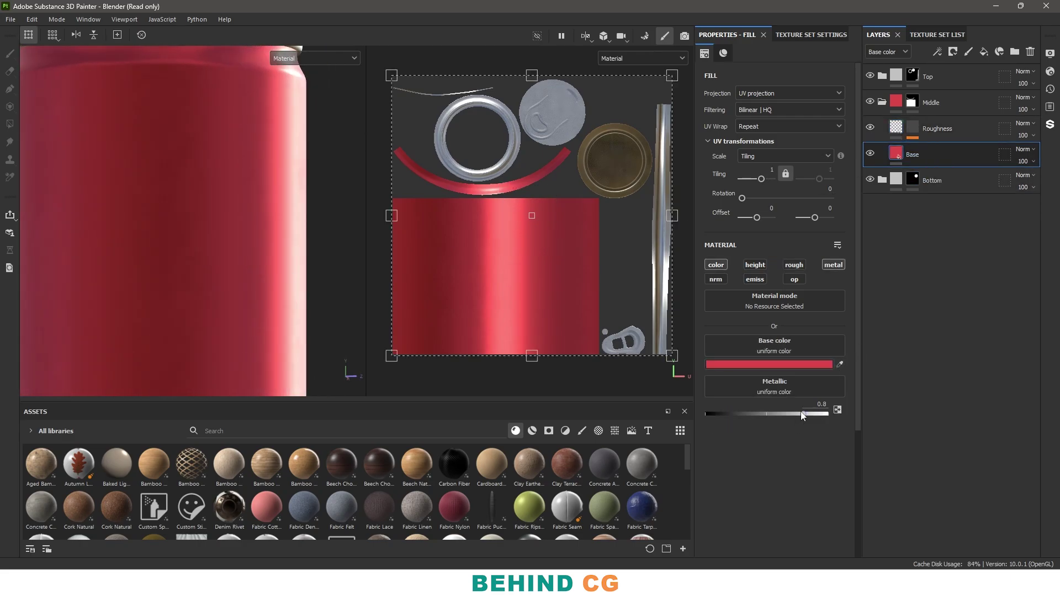
click(912, 131)
click(946, 152)
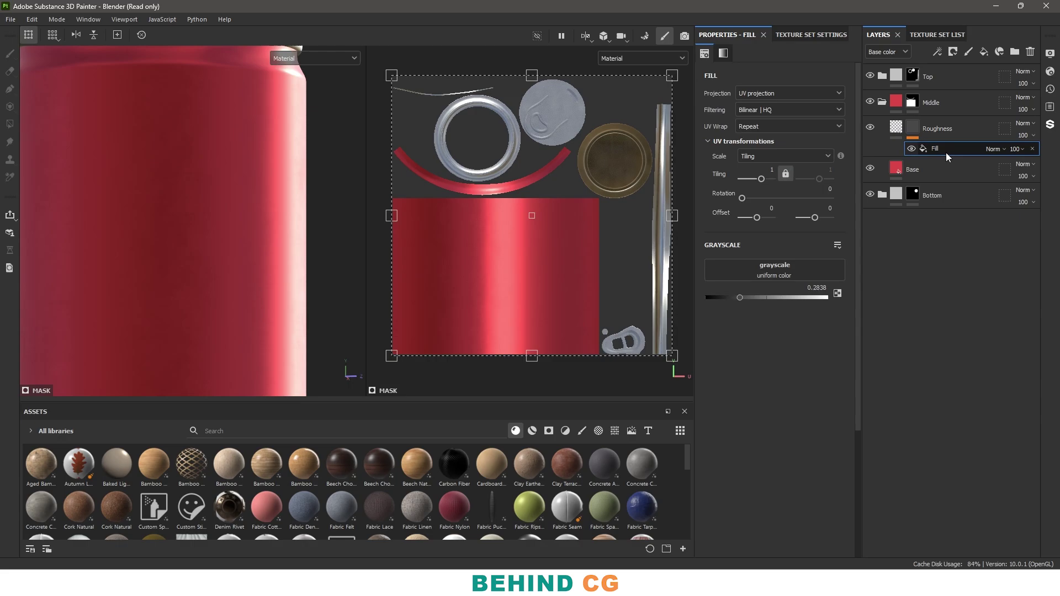
click(807, 289)
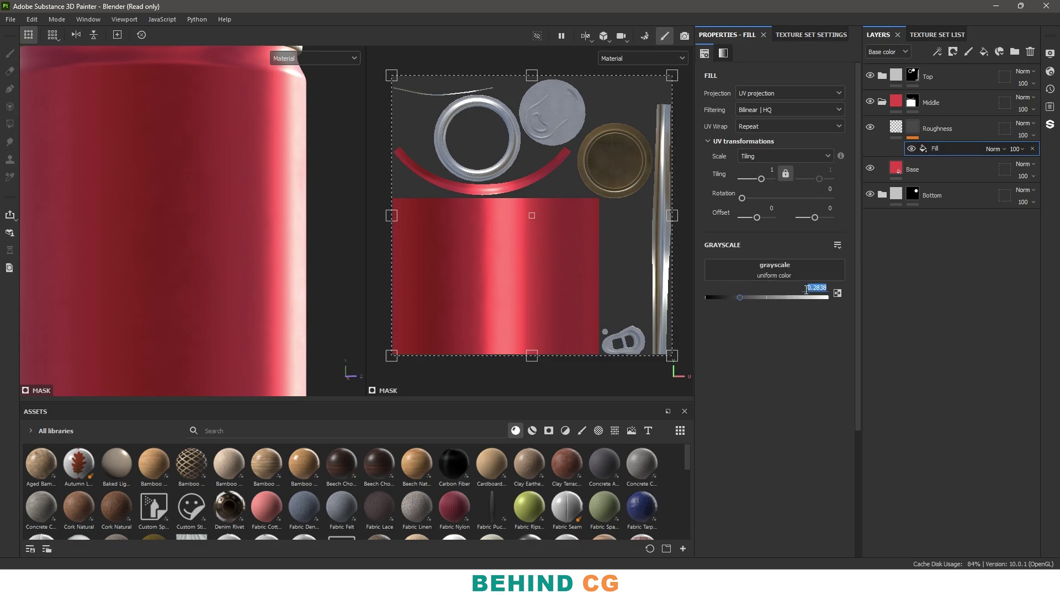
text(0.4)
key(Return)
- Examine the can's red body, neck and metal lid from several angles and distances
scroll(243, 185, down, 3)
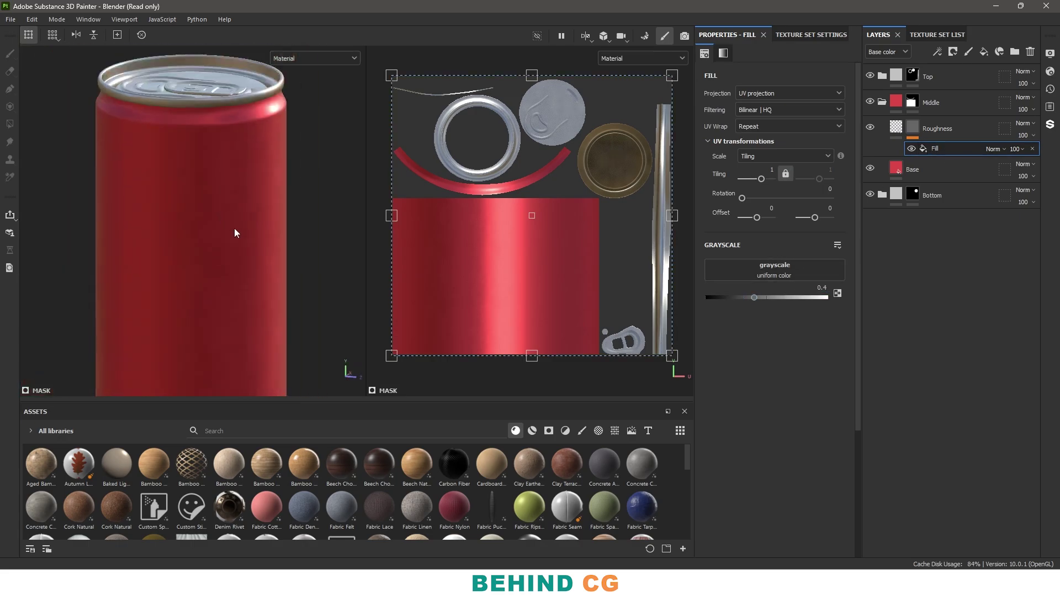
alt+drag(235, 228, 286, 233)
scroll(225, 312, up, 3)
mouse_move(287, 233)
shift+right_down()
mouse_move(280, 248)
mouse_move(293, 243)
shift+right_up()
alt+drag(284, 227, 286, 265)
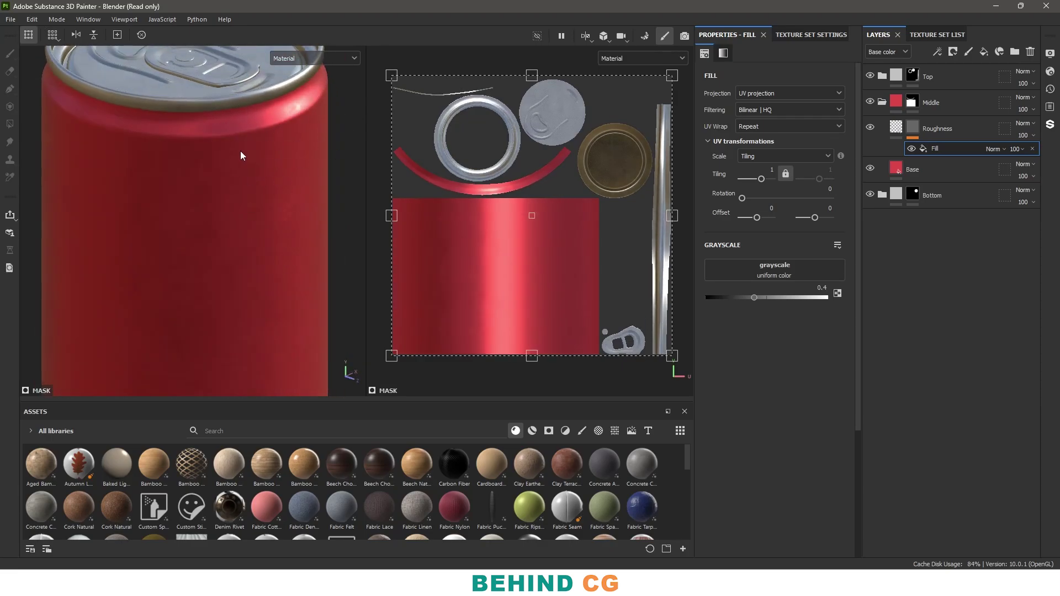
alt+middle_drag(235, 207, 259, 290)
scroll(260, 291, up, 3)
alt+drag(260, 290, 330, 278)
alt+middle_drag(330, 279, 43, 326)
alt+drag(43, 327, 150, 323)
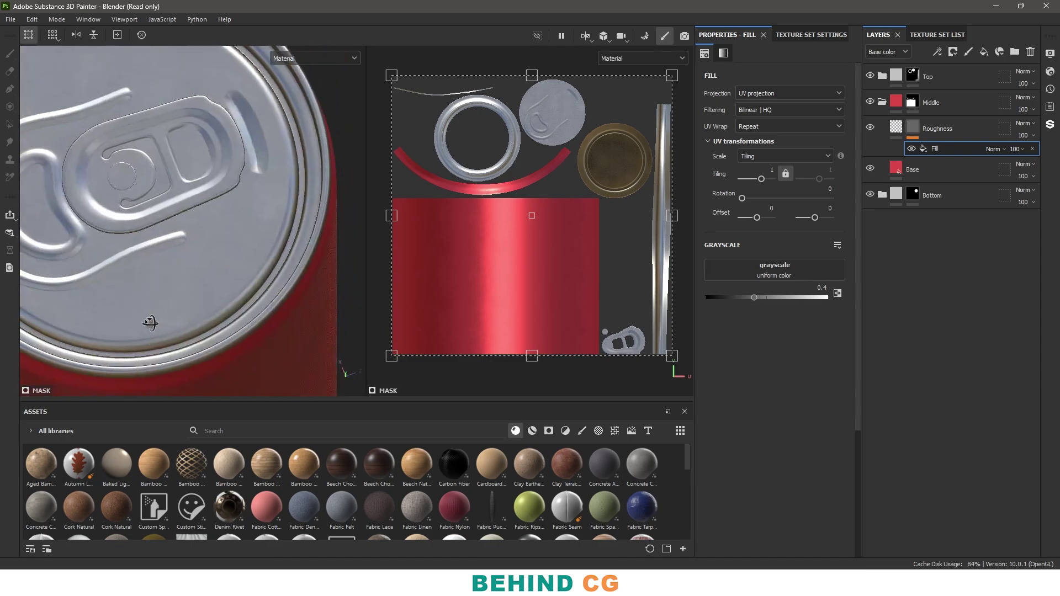
scroll(160, 326, down, 2)
alt+middle_drag(161, 326, 261, 277)
alt+drag(260, 277, 258, 221)
scroll(258, 232, down, 2)
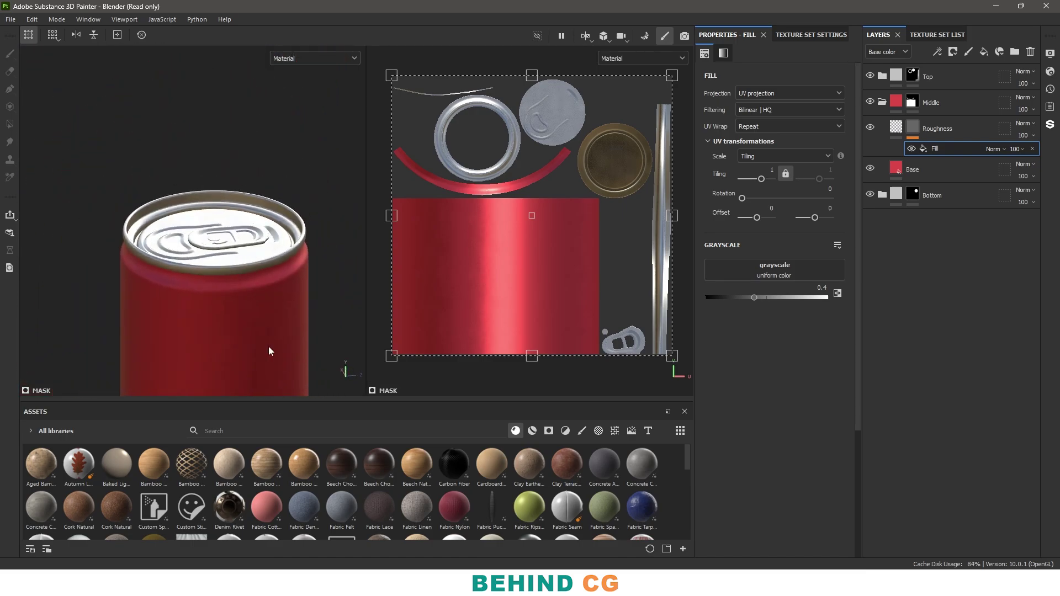
alt+drag(268, 346, 239, 177)
alt+middle_drag(240, 177, 227, 249)
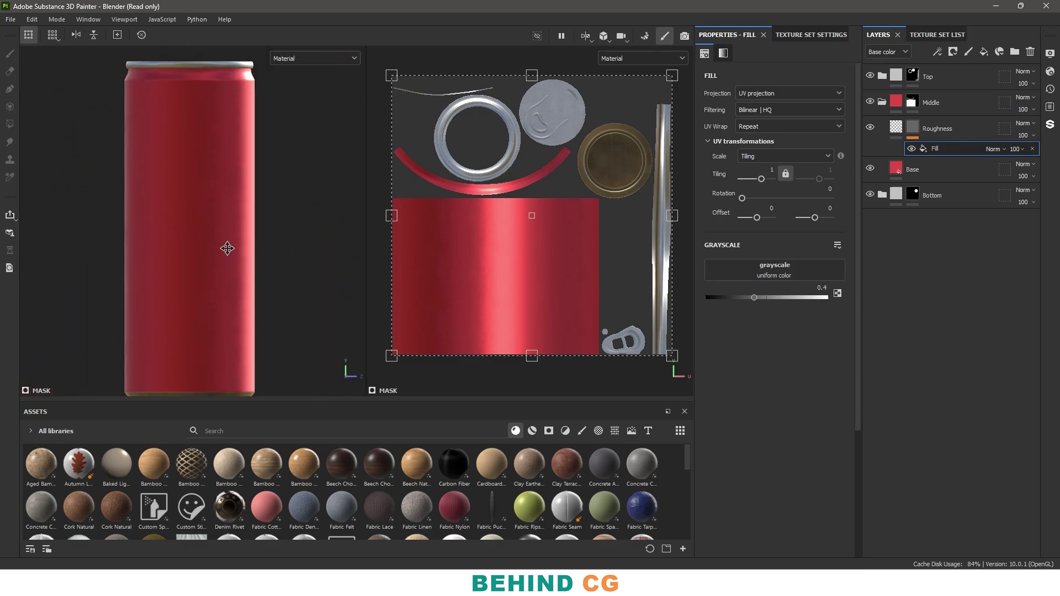
alt+drag(227, 248, 204, 334)
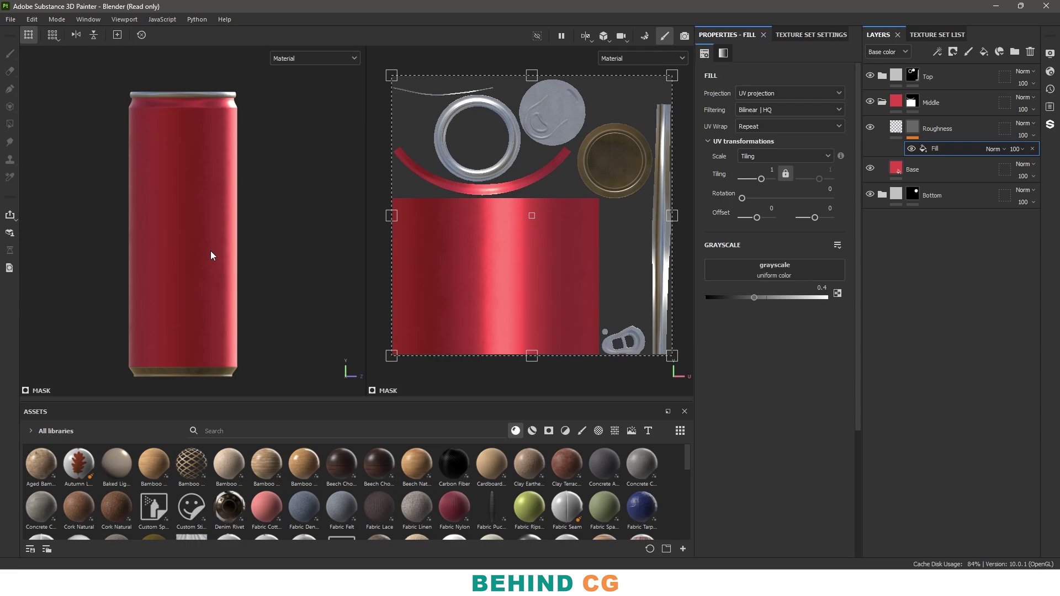
alt+drag(210, 251, 237, 258)
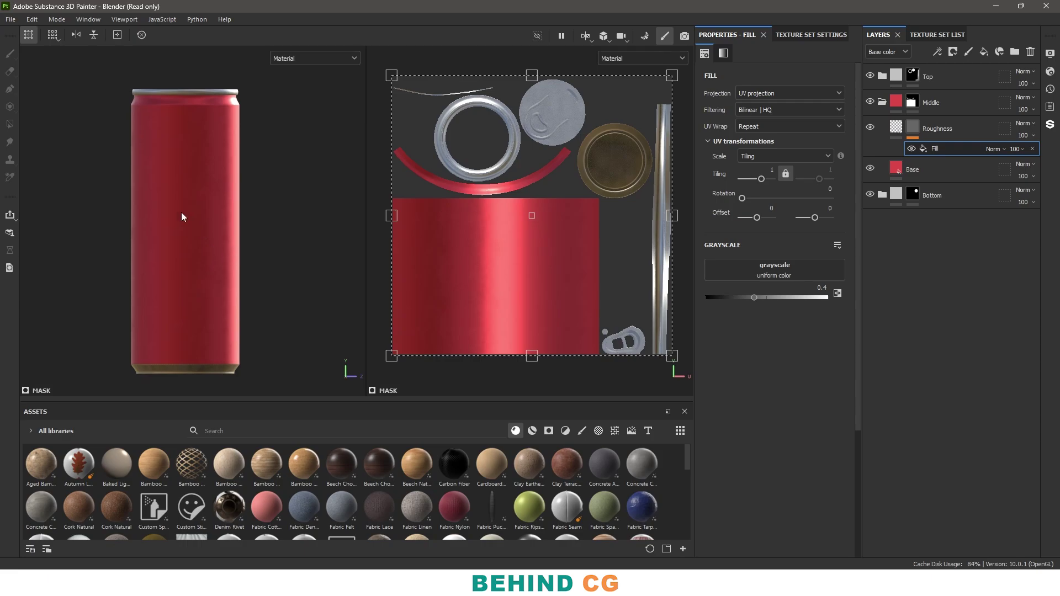
alt+drag(181, 212, 170, 270)
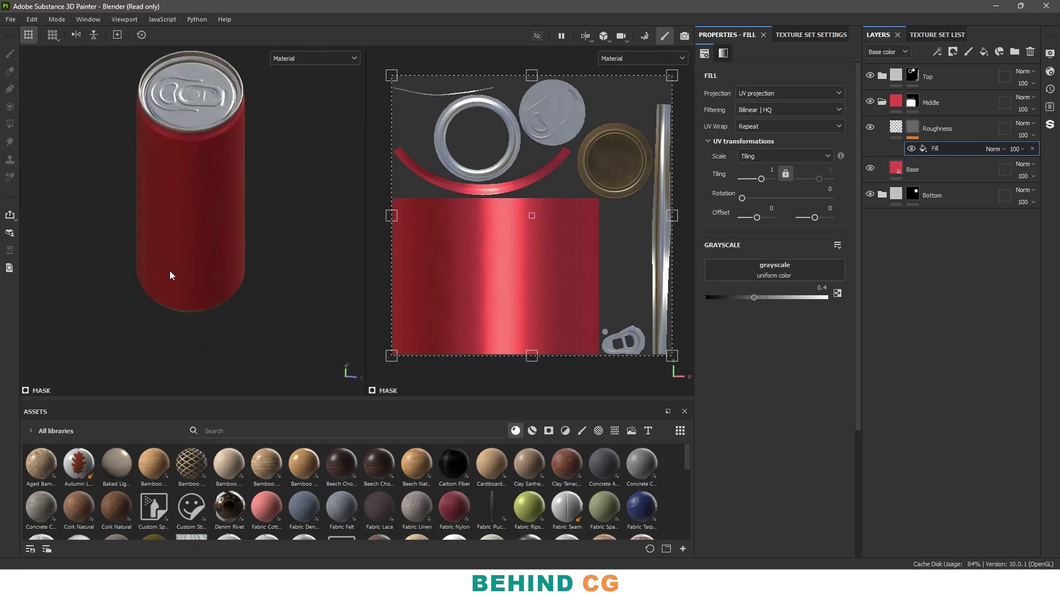
- Open the texture export settings and exclude the emission, alpha and displacement maps from the Can texture set
click(10, 19)
click(67, 180)
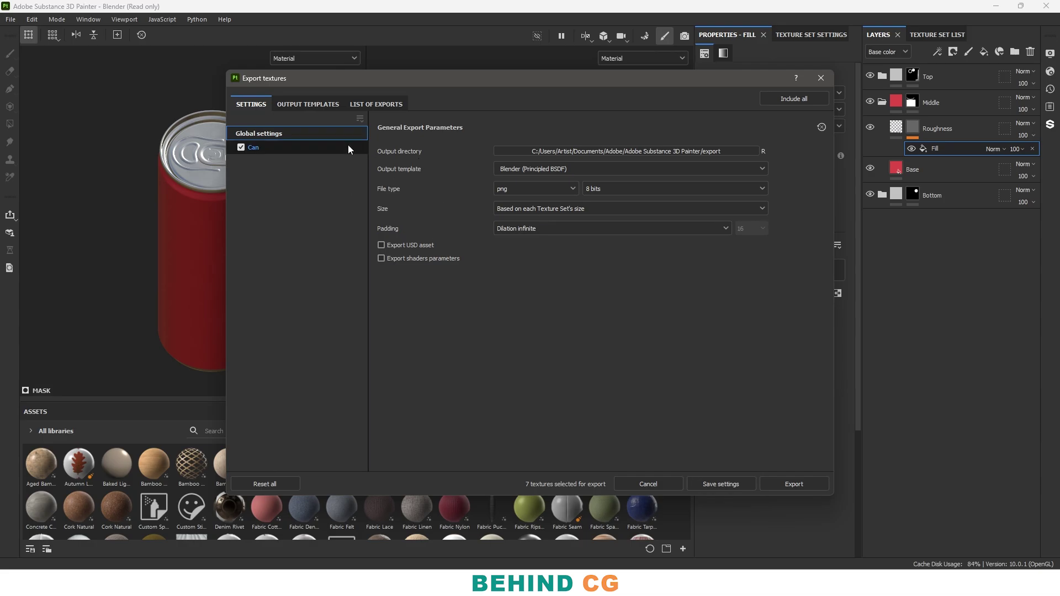
click(299, 150)
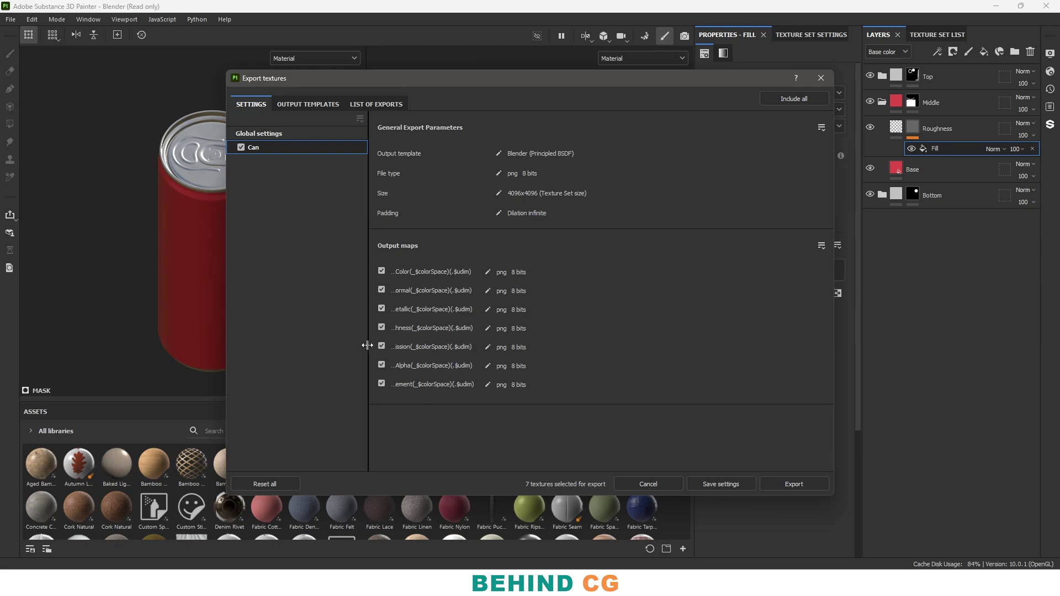
click(382, 384)
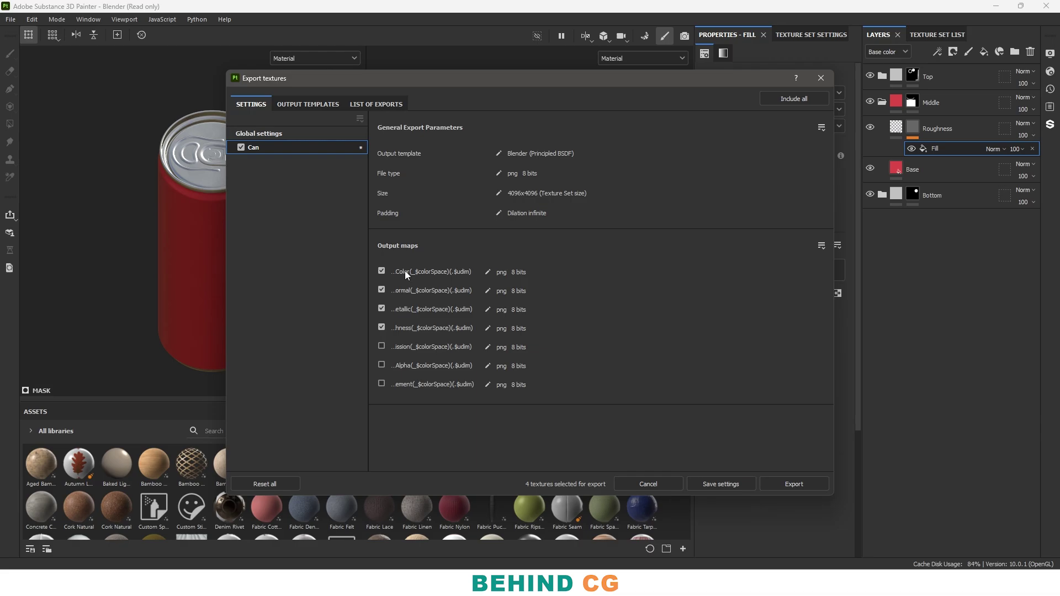
drag(369, 308, 372, 329)
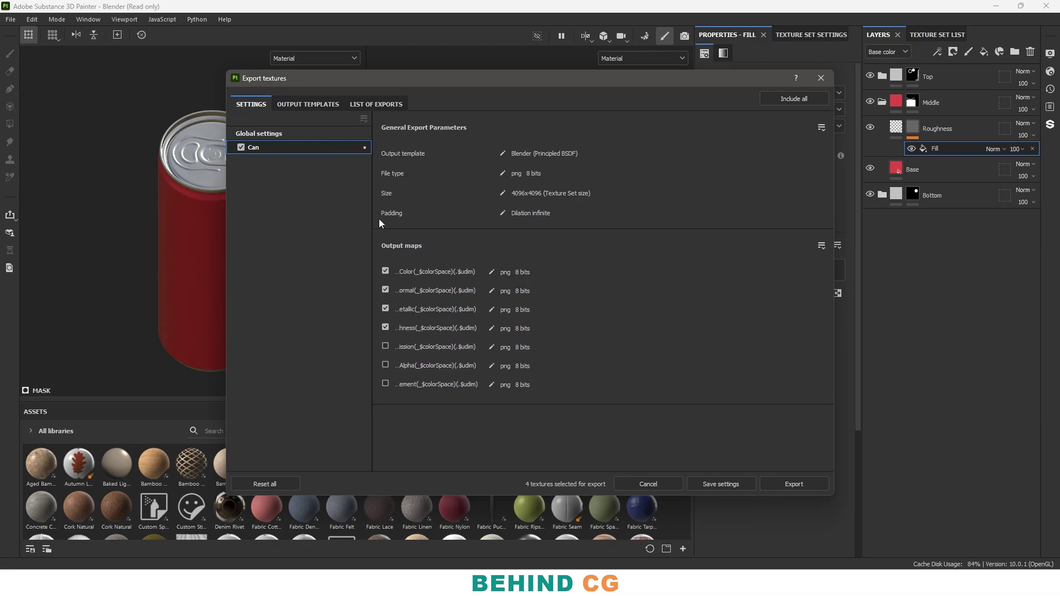
- In the global export settings, set the size to 4096 and the output directory to E:/Practice_Work/textures
click(317, 132)
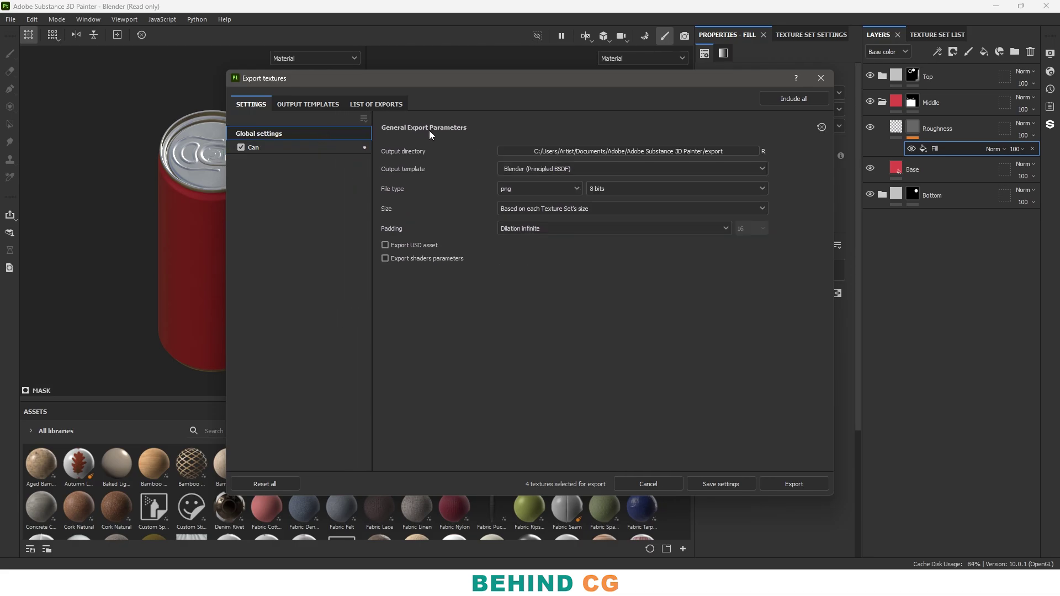
click(528, 209)
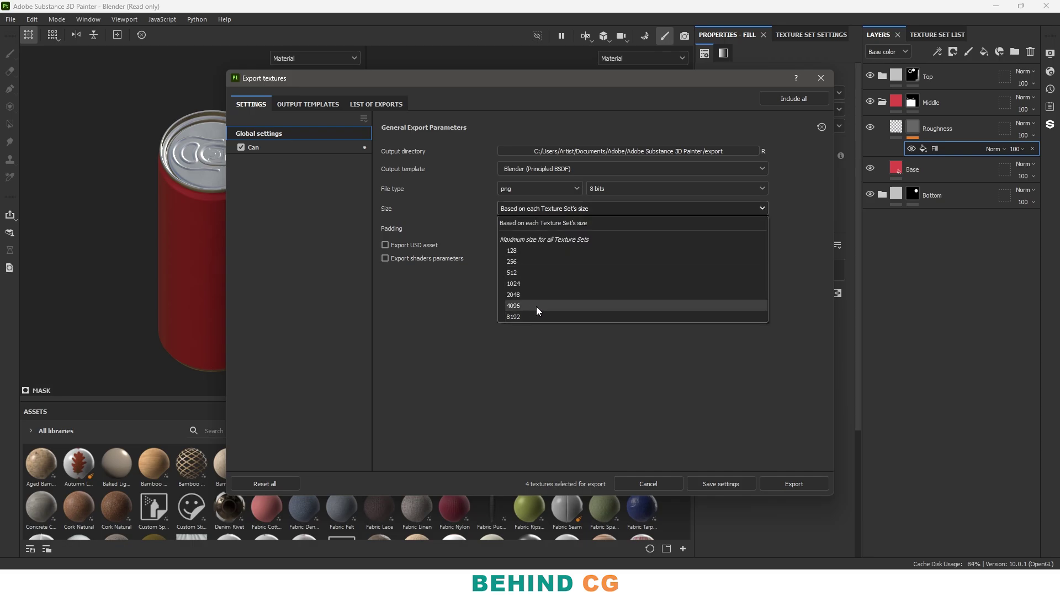
click(577, 307)
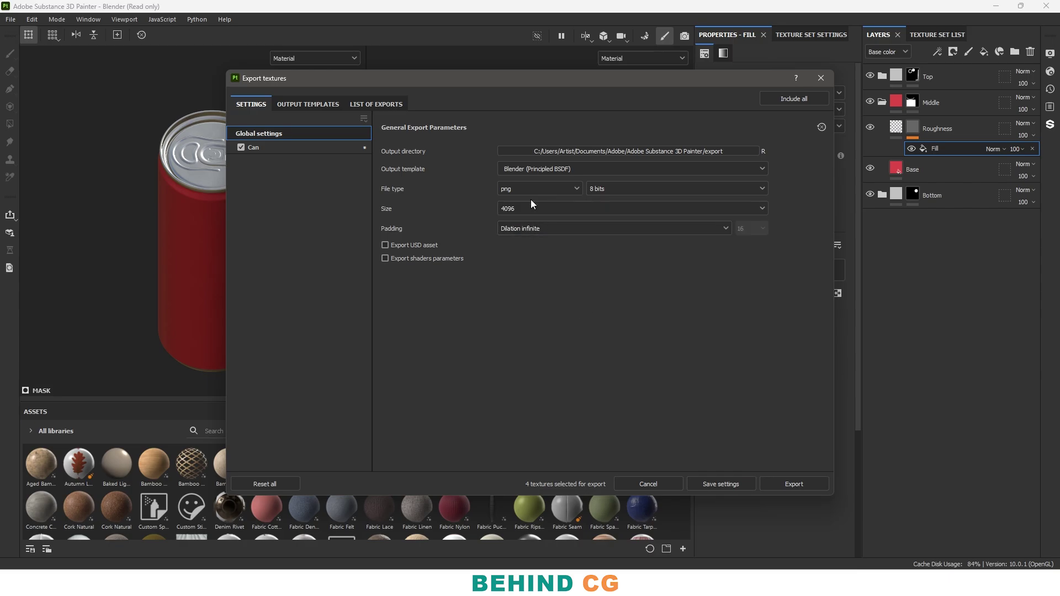
click(594, 193)
click(629, 191)
click(731, 150)
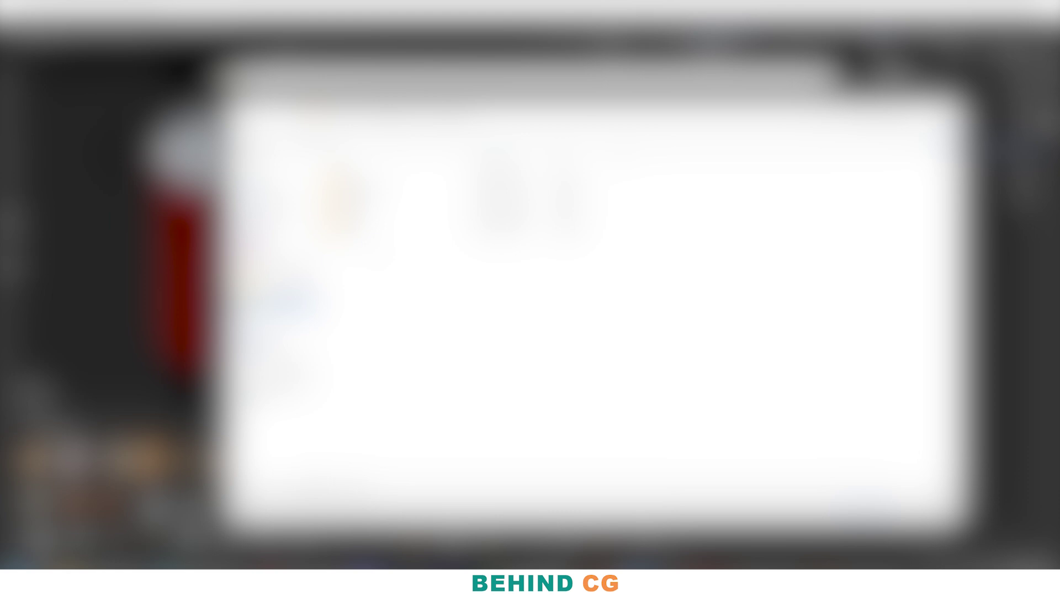
double_click(382, 227)
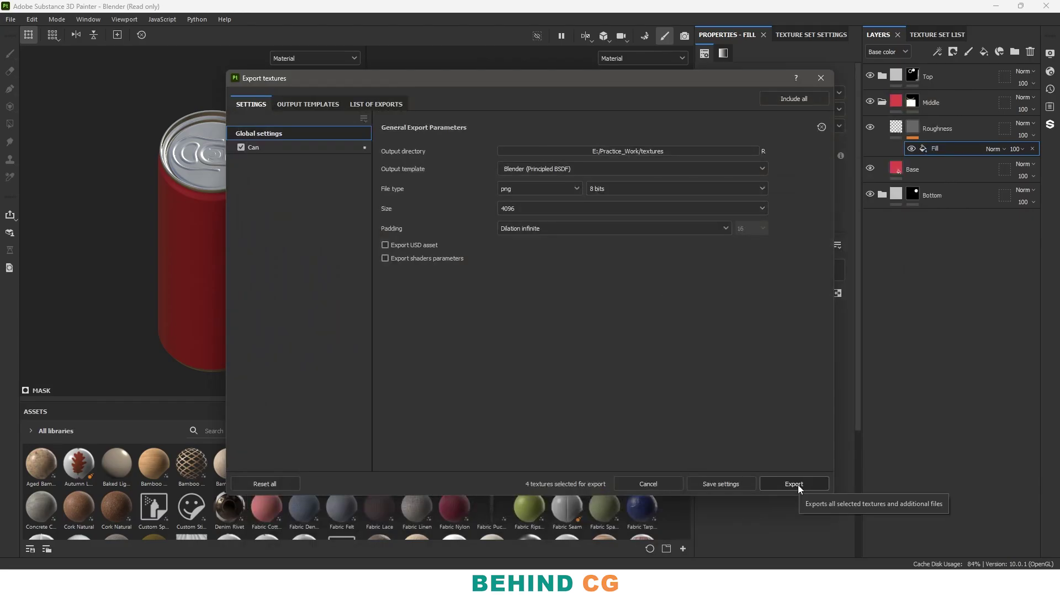
- Export the selected Can textures and close the export dialog
click(797, 485)
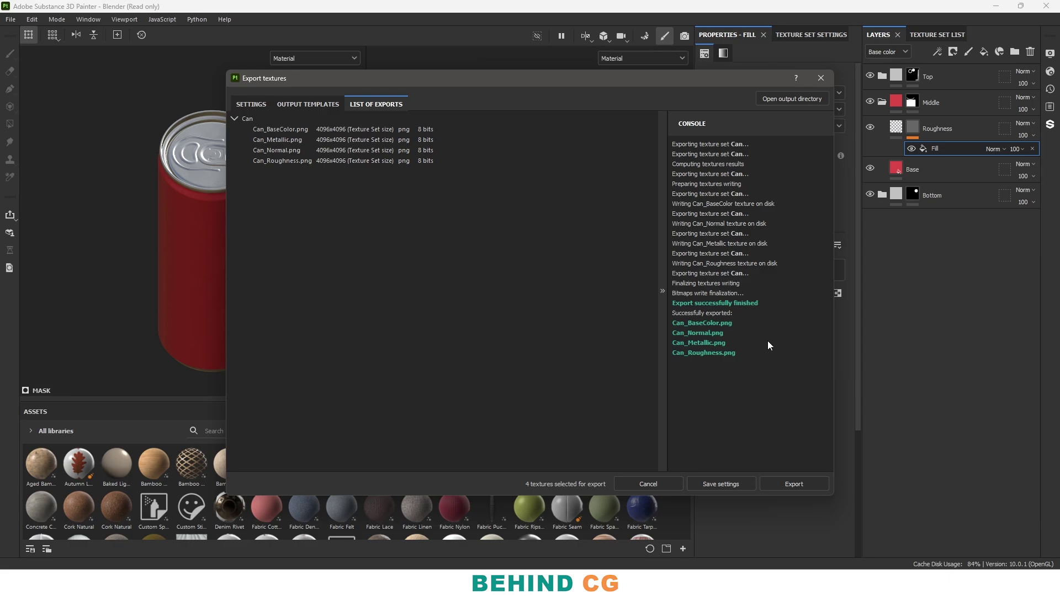
click(677, 484)
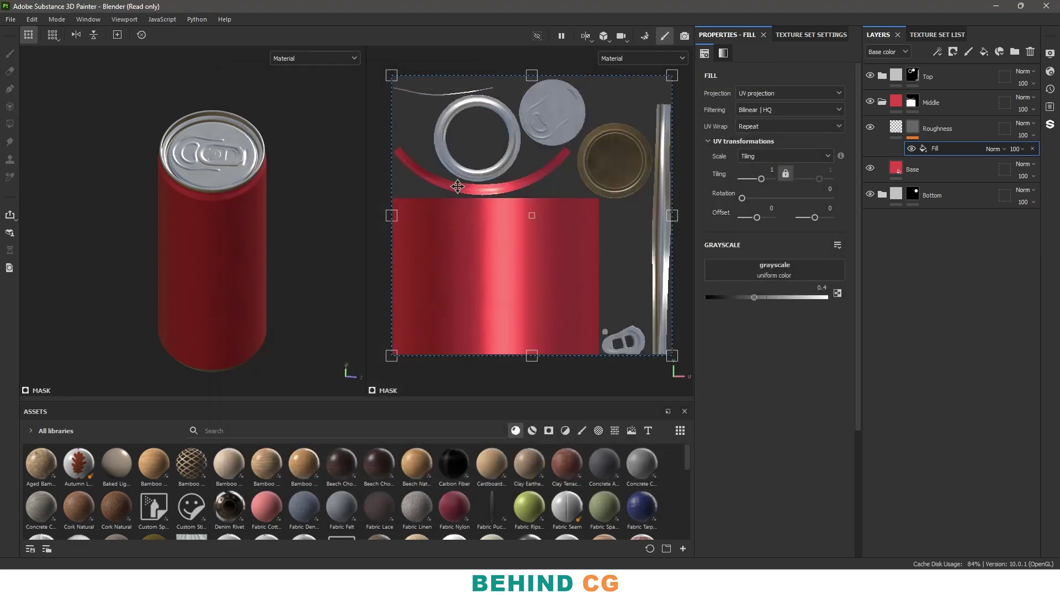
alt+drag(249, 234, 227, 207)
scroll(177, 230, up, 2)
- Switch to Blender's Shading workspace and load the exported Can maps from the textures folder onto the Principled BSDF with Principled Texture Setup
key(alt+Tab)
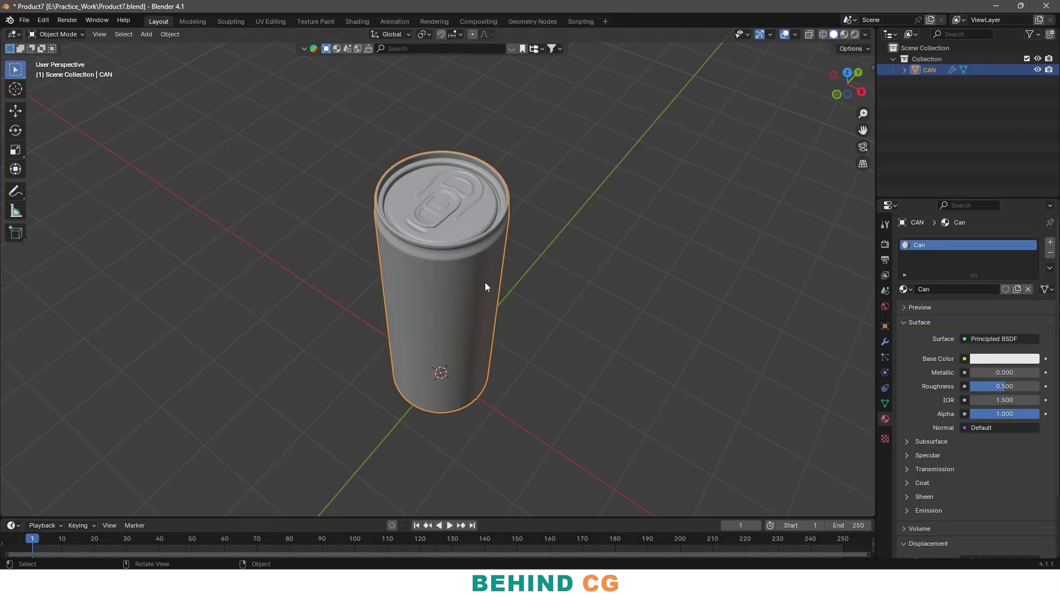
click(362, 21)
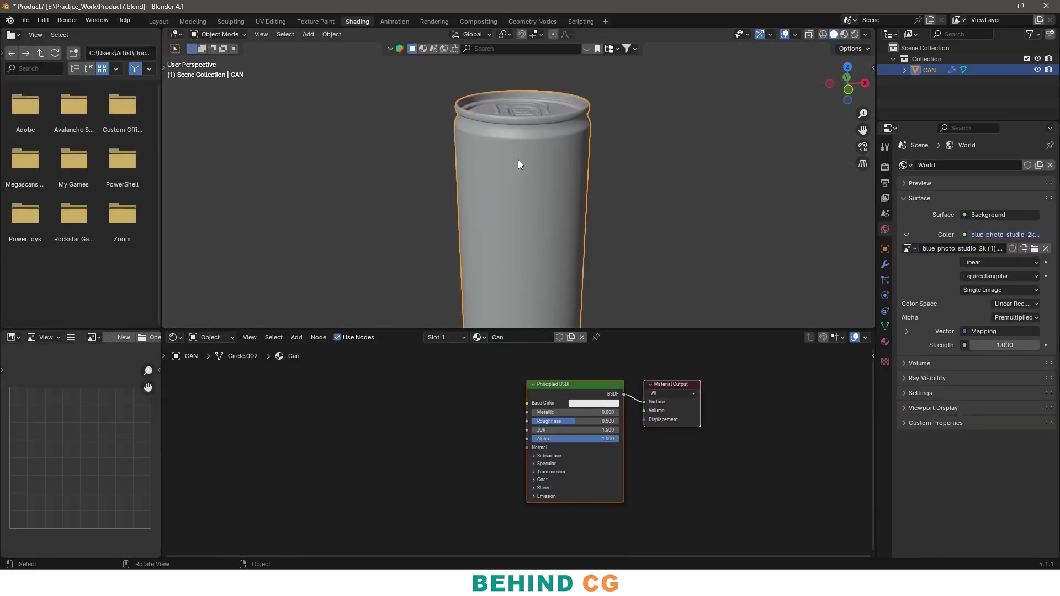
click(552, 393)
key(ctrl+shift+t)
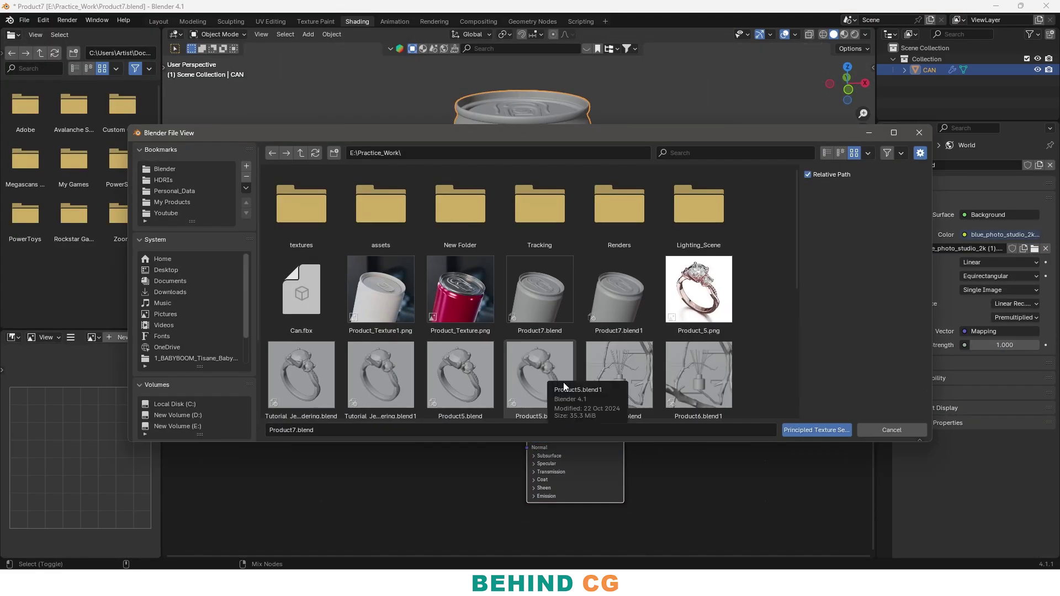
double_click(316, 240)
drag(522, 287, 267, 180)
click(817, 431)
- Display the can in Material Preview shading and examine its textured lid and red body from several angles
key(z)
click(581, 309)
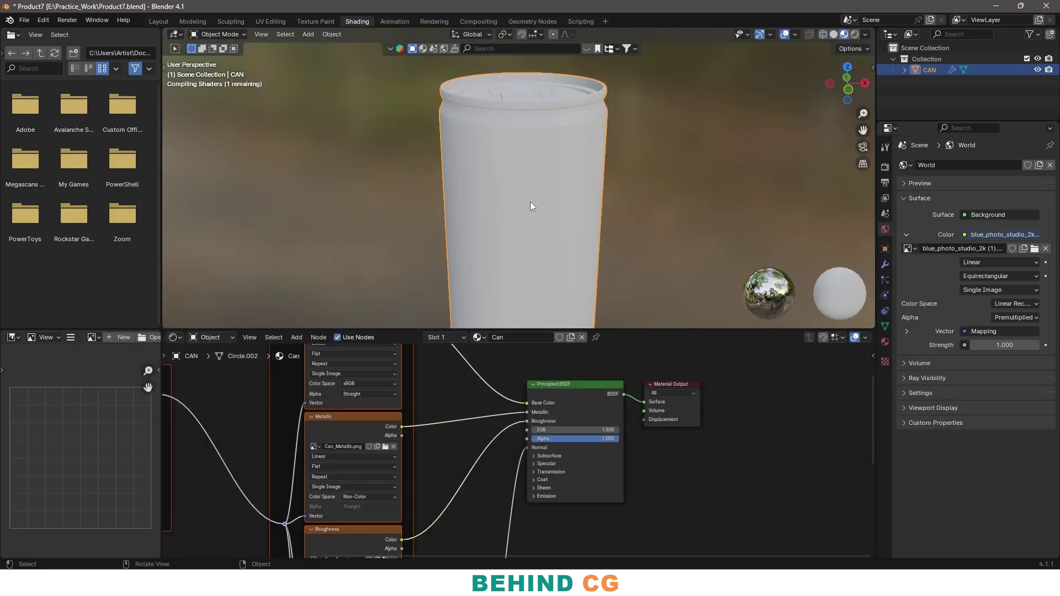
middle_drag(501, 175, 611, 200)
alt+drag(611, 200, 563, 166)
ctrl+alt+drag(564, 166, 517, 266)
middle_drag(526, 241, 436, 154)
scroll(539, 227, down, 1)
scroll(509, 212, down, 2)
ctrl+alt+drag(480, 152, 501, 230)
ctrl+alt+drag(500, 229, 543, 193)
middle_drag(544, 198, 575, 194)
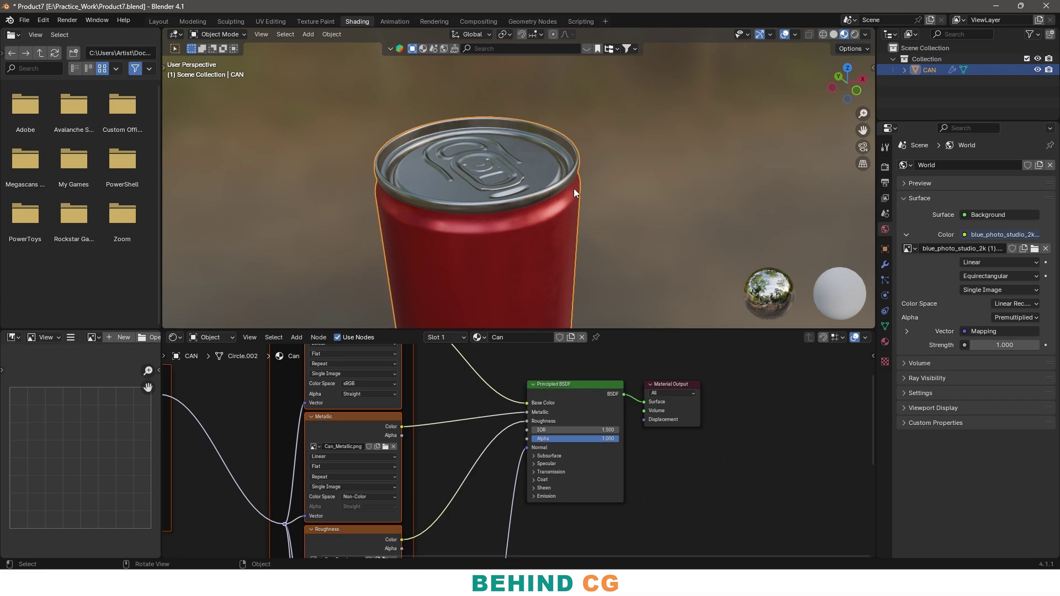
- Change the viewport to Rendered shading and inspect the lid, pull tab and red neck up close
key(z)
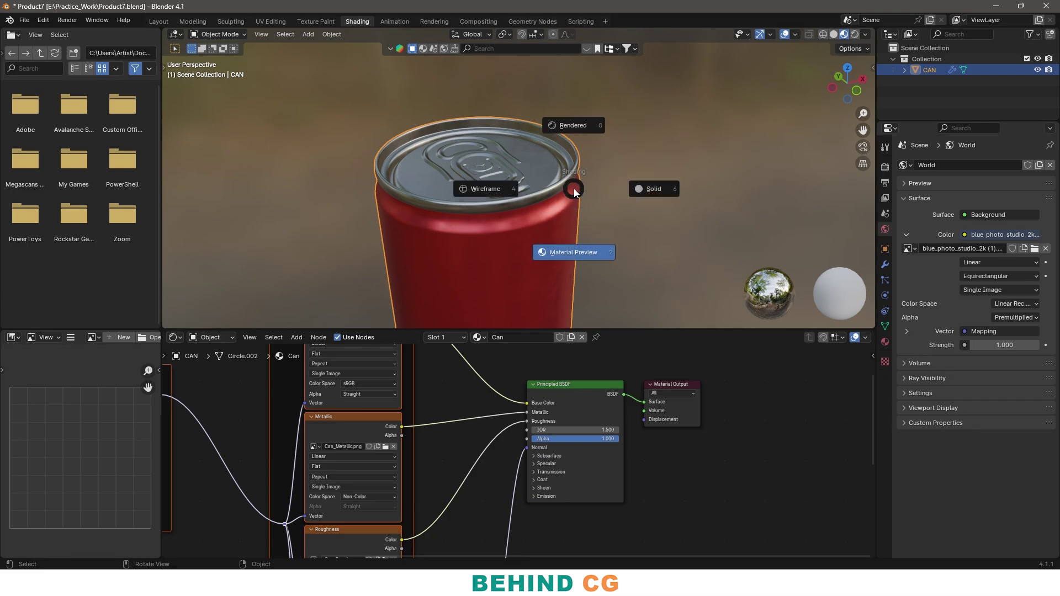
click(602, 138)
mouse_move(586, 182)
middle_down()
mouse_move(596, 220)
mouse_move(547, 255)
mouse_move(549, 274)
mouse_move(544, 194)
middle_up()
scroll(548, 190, down, 2)
scroll(548, 190, up, 2)
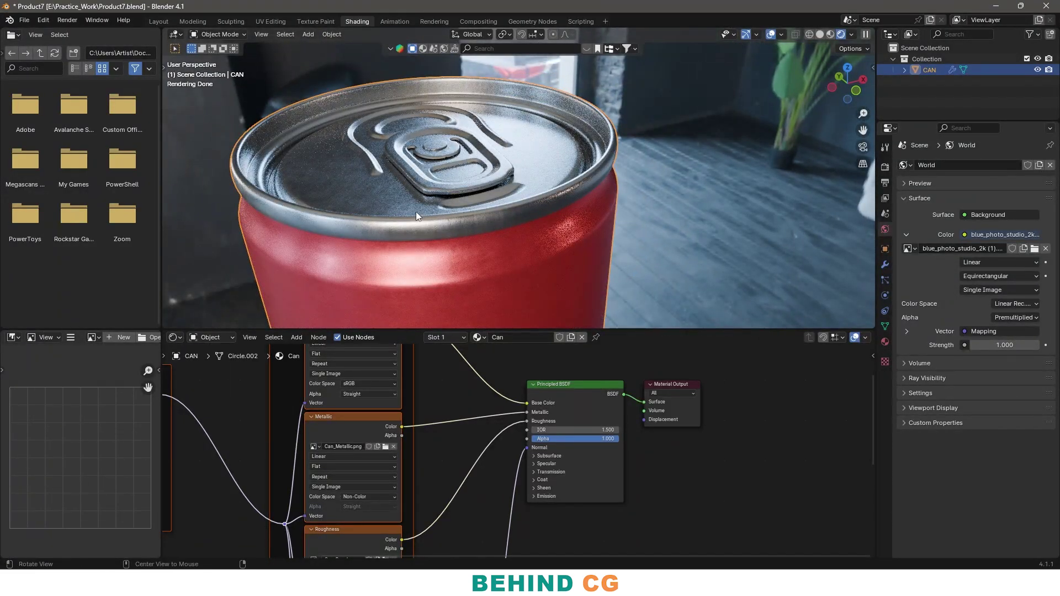
middle_drag(416, 211, 401, 184)
scroll(401, 185, up, 4)
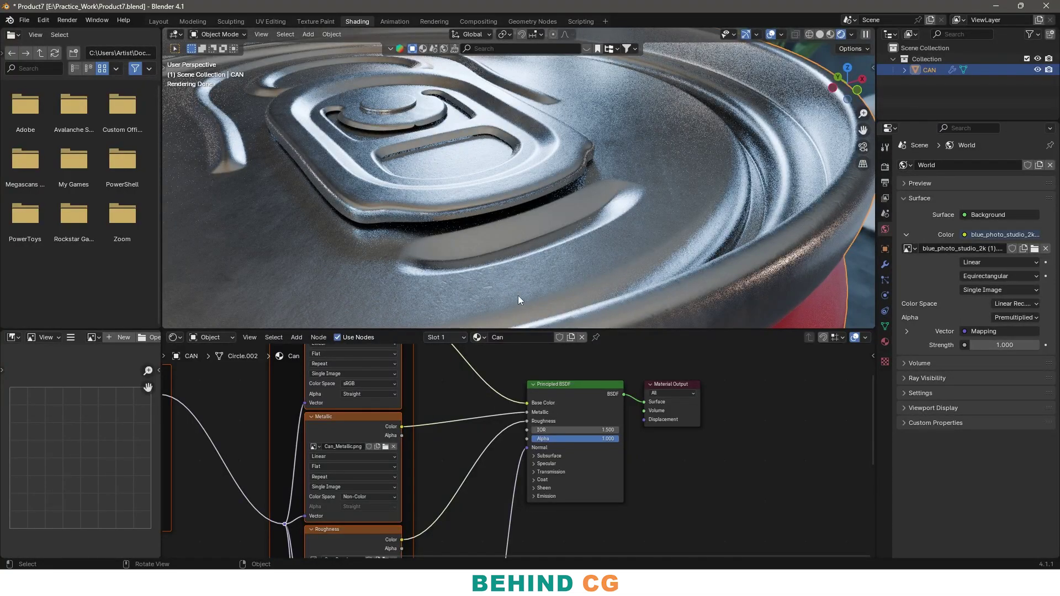
scroll(540, 234, down, 3)
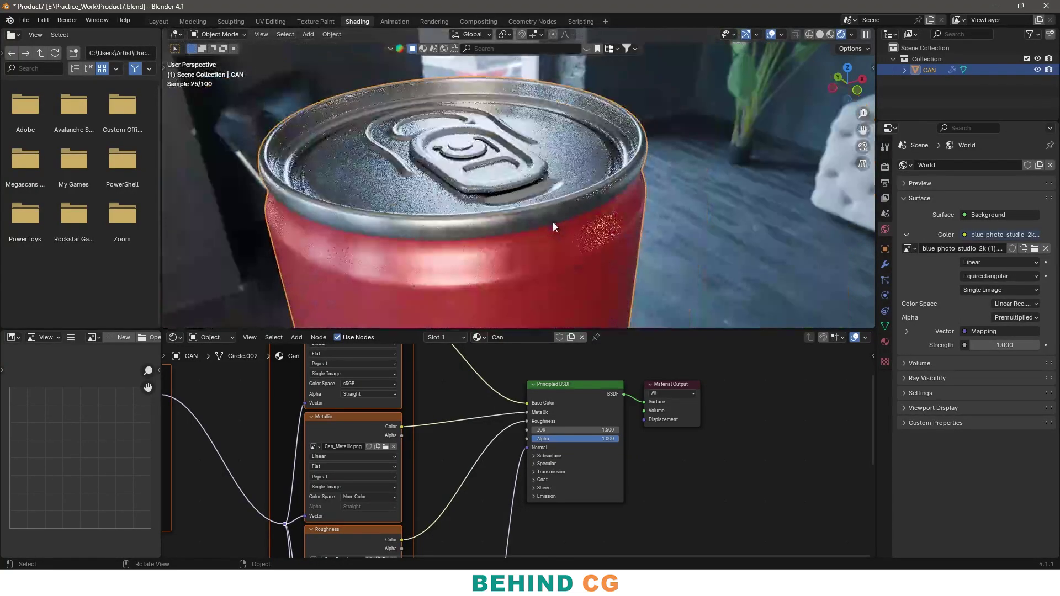